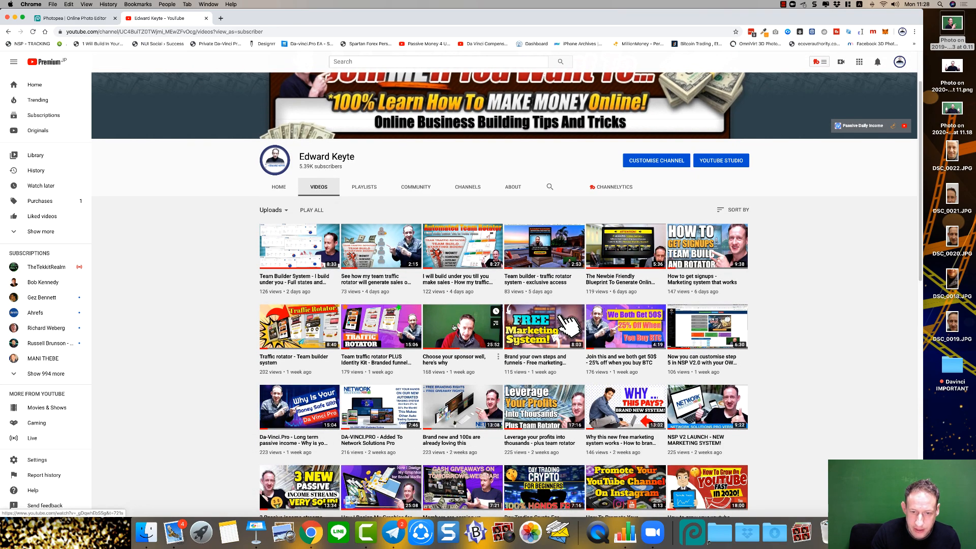
- Browse the channel's uploaded videos to examine the thumbnail designs, from the newest back to the older ones
scroll(612, 441, down, 5)
scroll(612, 441, down, 3)
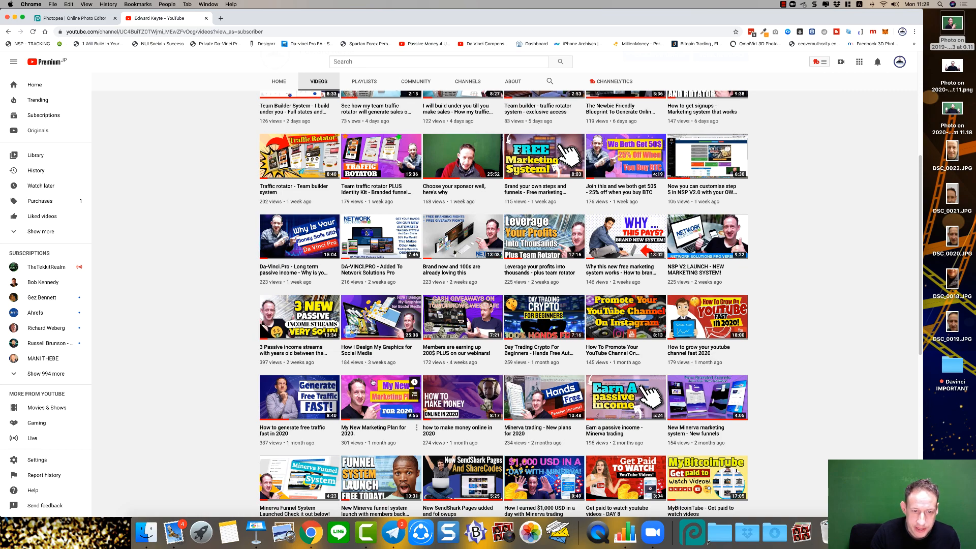
scroll(503, 459, down, 8)
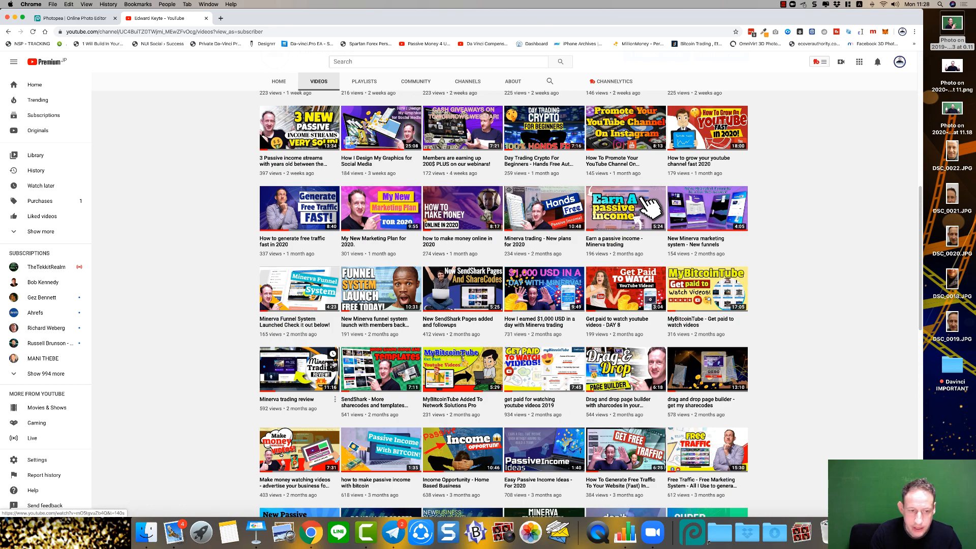
scroll(248, 330, down, 3)
scroll(248, 330, down, 5)
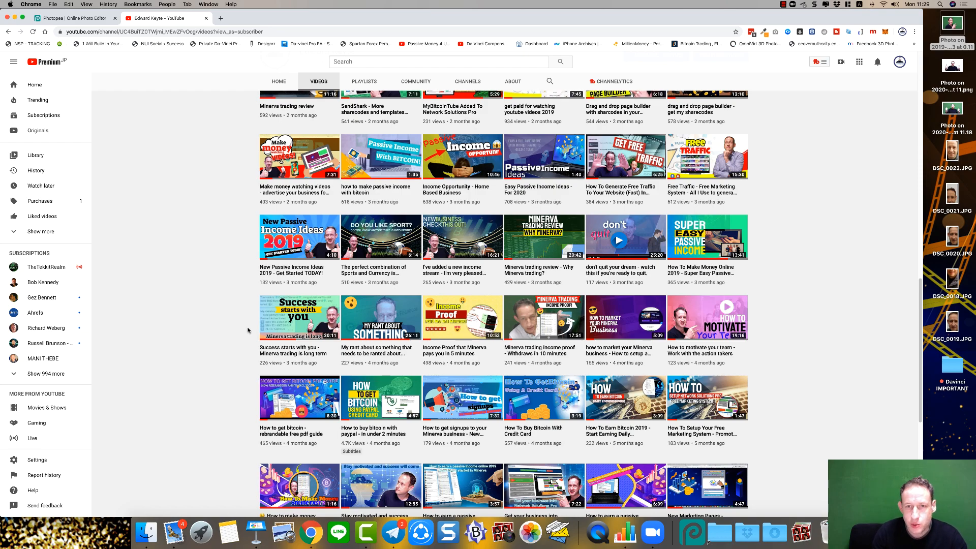
scroll(248, 330, down, 10)
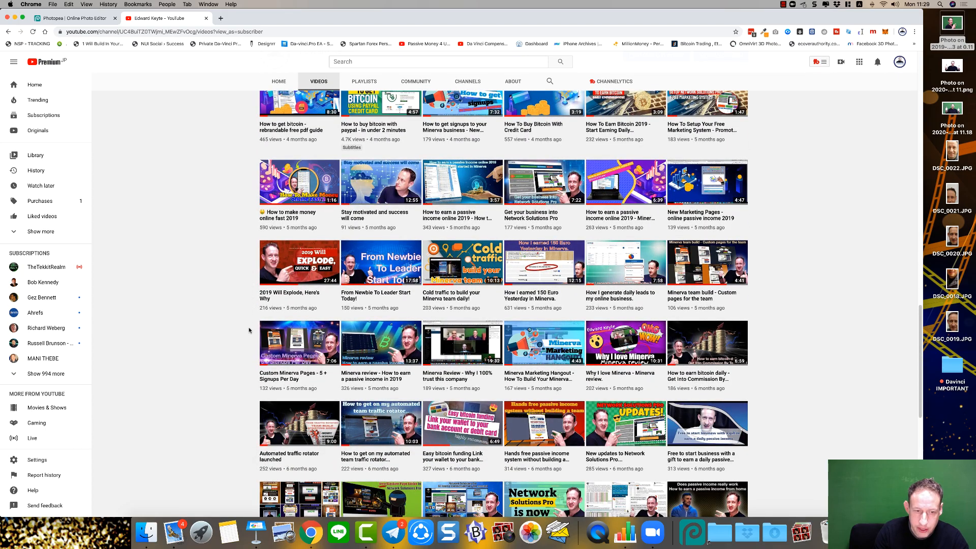
scroll(249, 330, down, 5)
scroll(249, 331, down, 7)
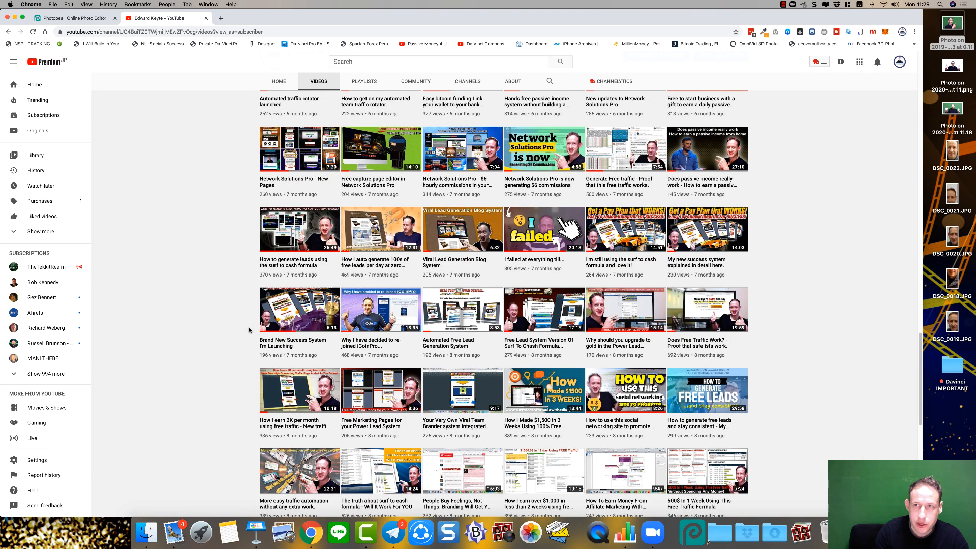
- Switch to Keynote and inspect the cut-out photo of the man on the Untitled 11 slide
click(256, 530)
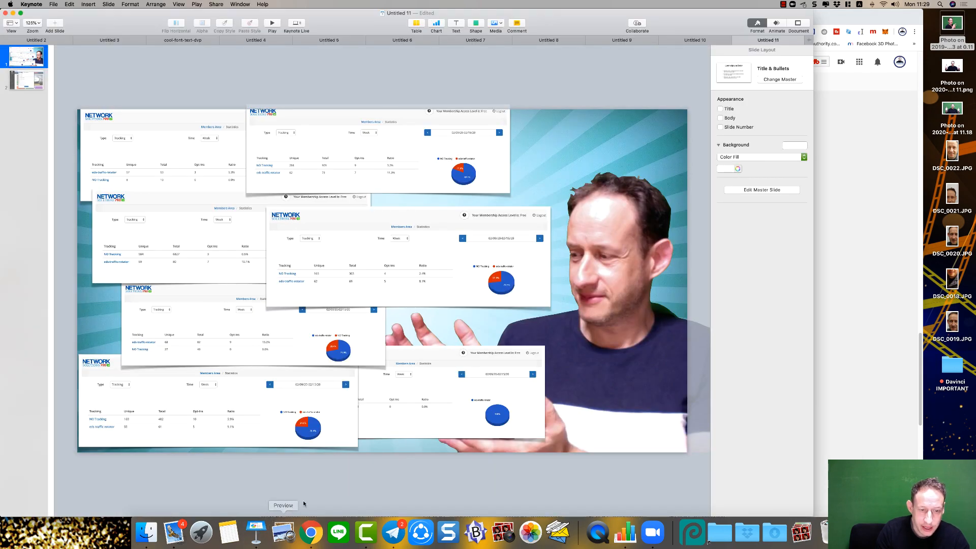
mouse_move(609, 282)
mouse_down()
mouse_move(583, 285)
mouse_move(596, 243)
mouse_move(599, 291)
mouse_move(614, 291)
mouse_up()
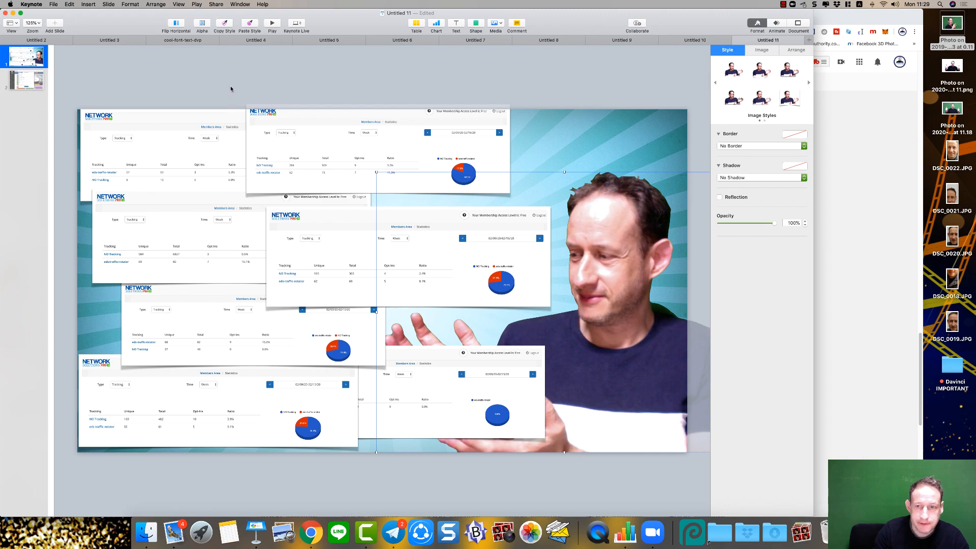
click(246, 75)
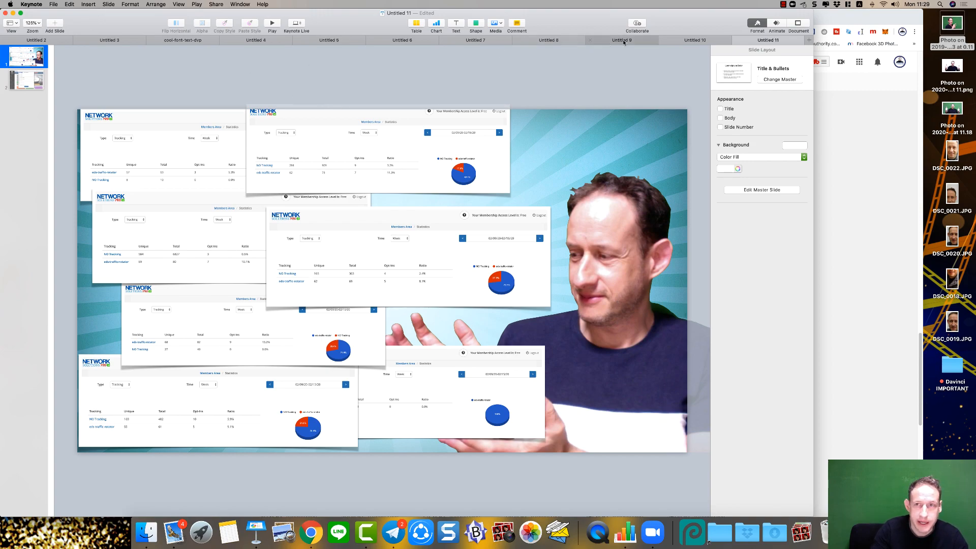
- In Untitled 10, move the pointing man's cut-out aside to reveal the picture beneath, and put it back
click(704, 42)
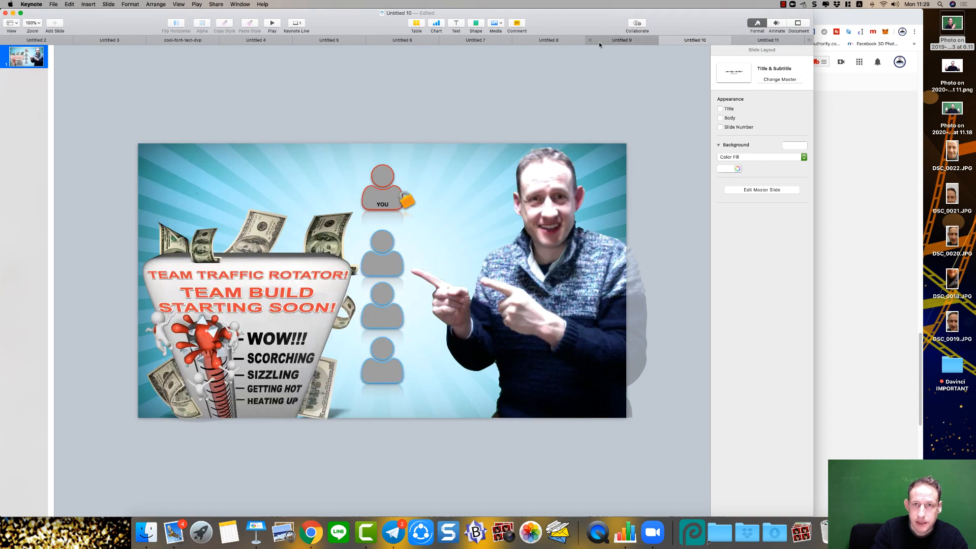
drag(558, 265, 394, 212)
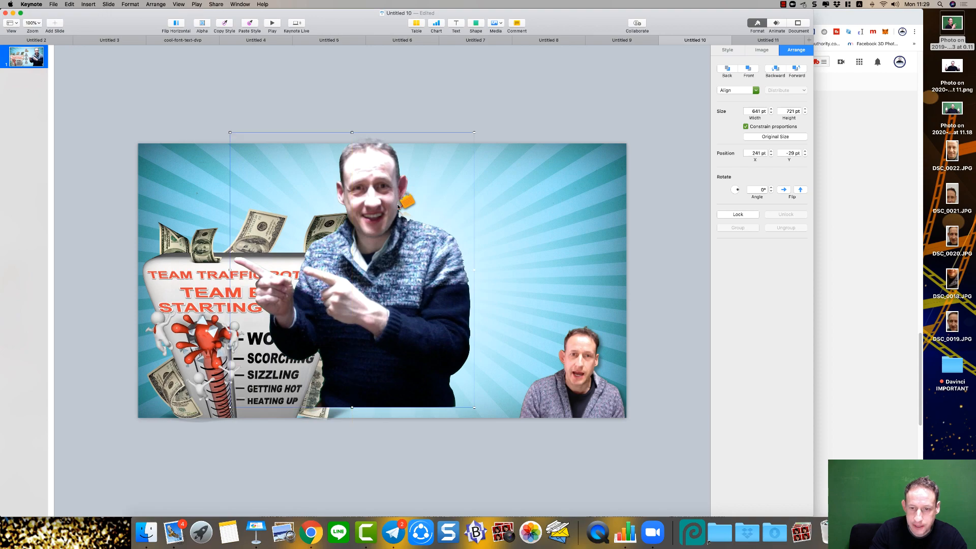
mouse_move(594, 382)
mouse_down()
mouse_move(581, 308)
mouse_move(588, 375)
mouse_up()
drag(434, 322, 609, 339)
click(307, 171)
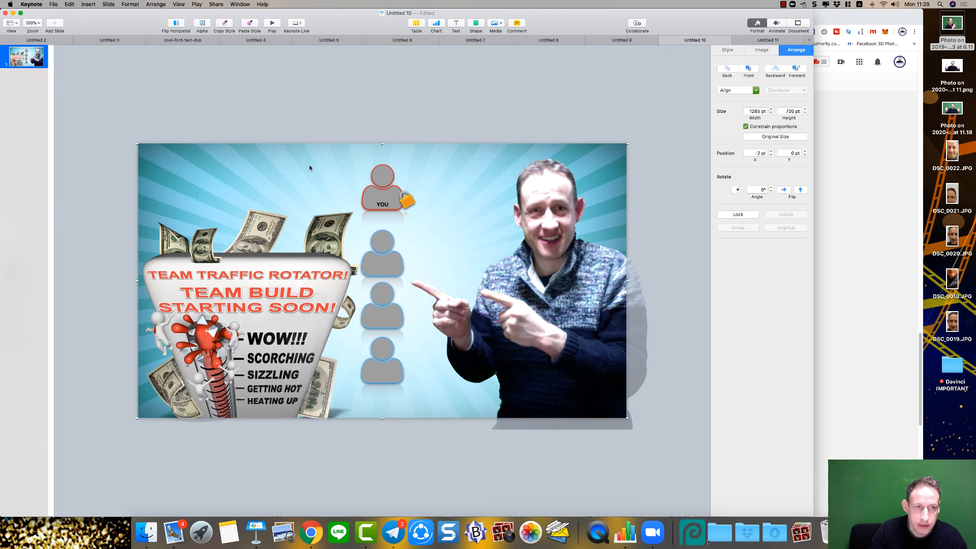
- Look through the other open presentations, from Untitled 9 back to Untitled 2, and return to Untitled 11
click(634, 40)
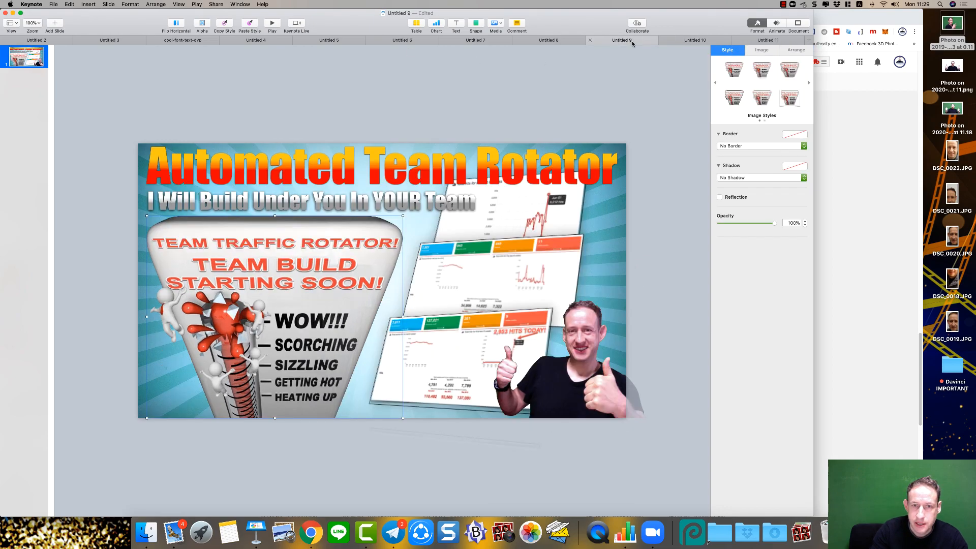
click(541, 43)
click(477, 41)
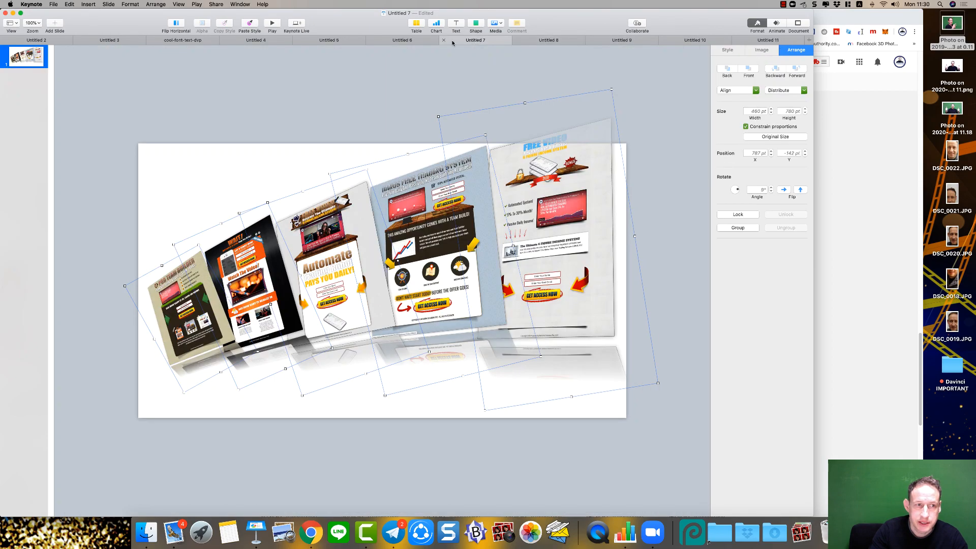
click(401, 40)
click(322, 42)
click(249, 41)
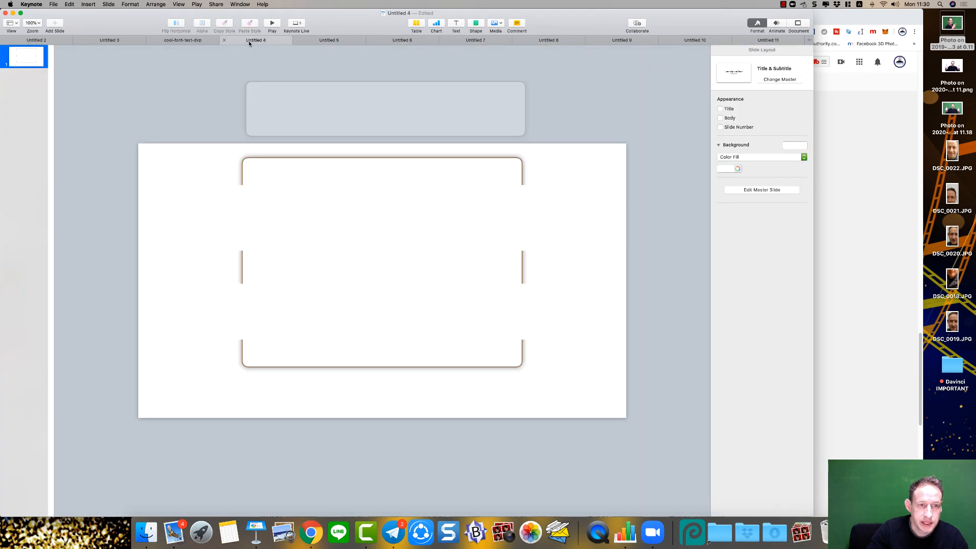
click(193, 43)
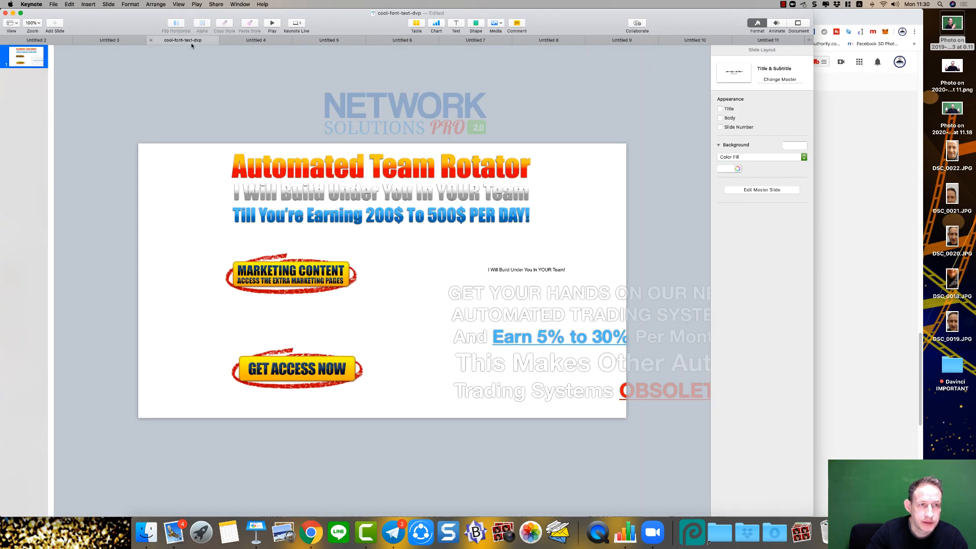
click(127, 40)
click(49, 42)
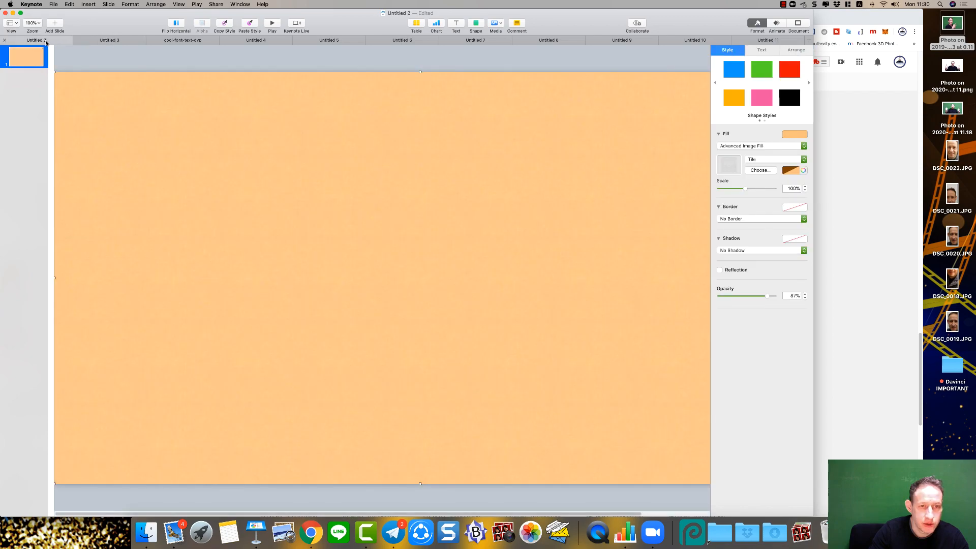
click(109, 40)
click(764, 42)
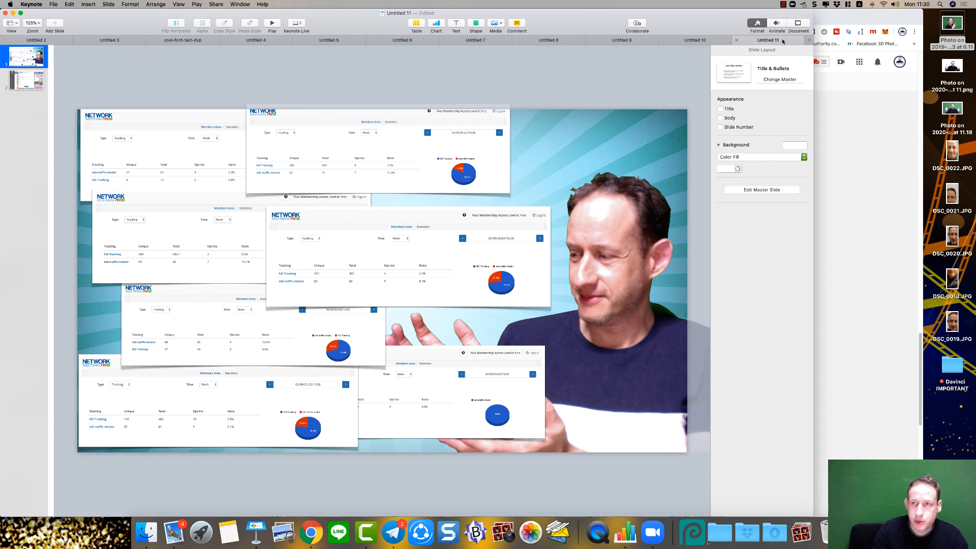
- Create a new presentation and delete the title and body placeholders from its first slide
click(803, 43)
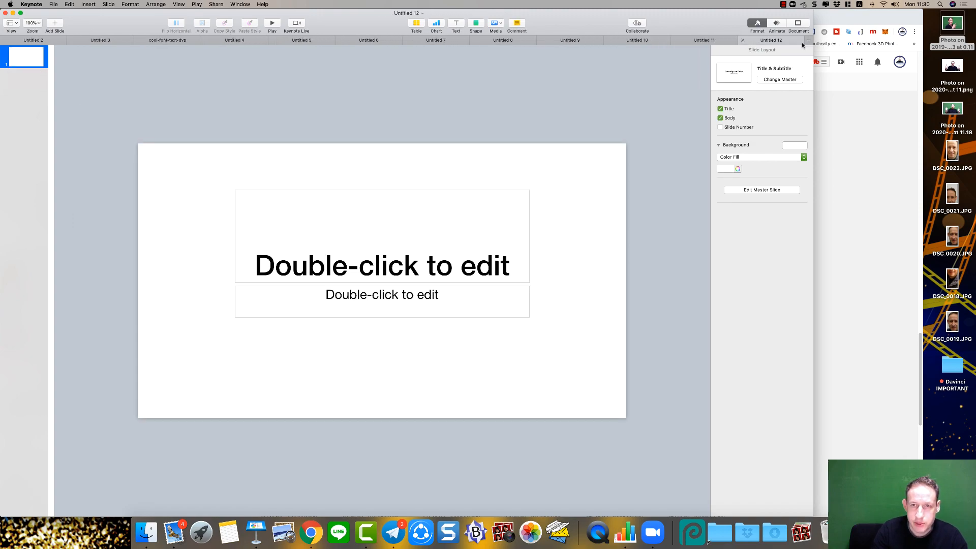
drag(538, 351, 451, 199)
key(Delete)
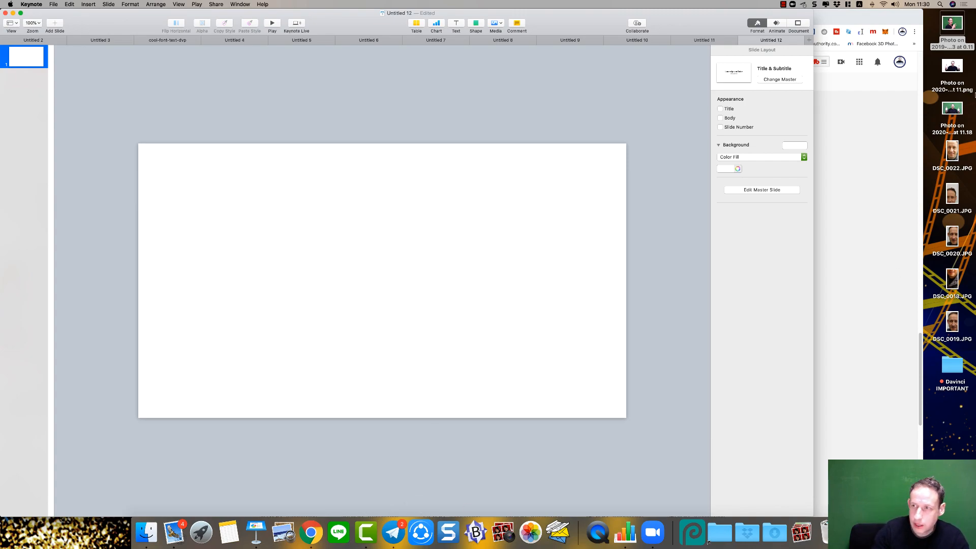
- Place the desktop photo DSC_0021.JPG in the middle of the blank slide
click(953, 24)
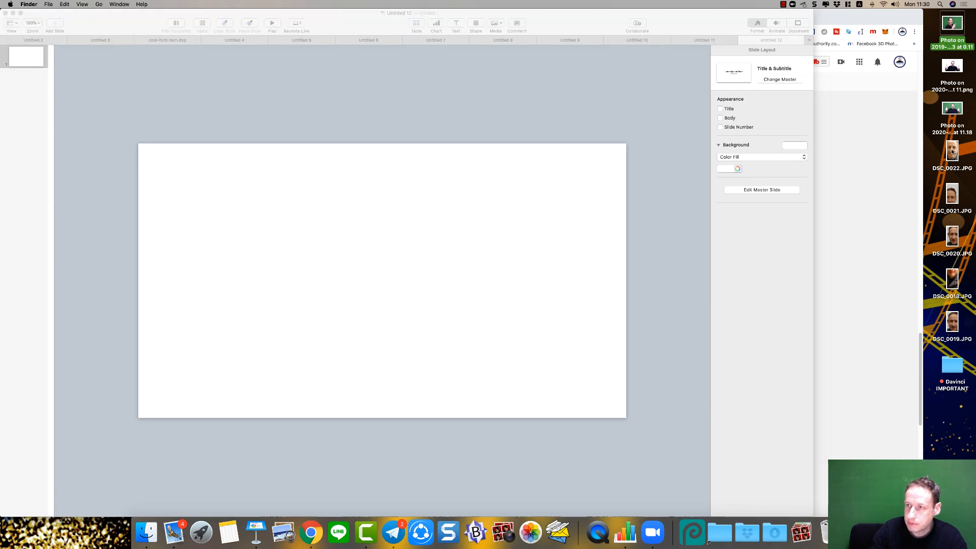
click(952, 151)
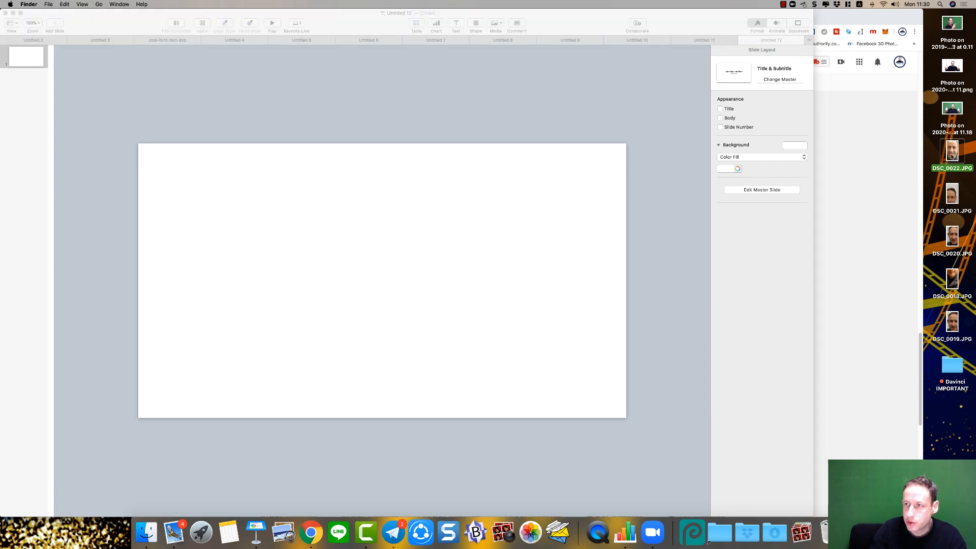
drag(952, 201, 424, 268)
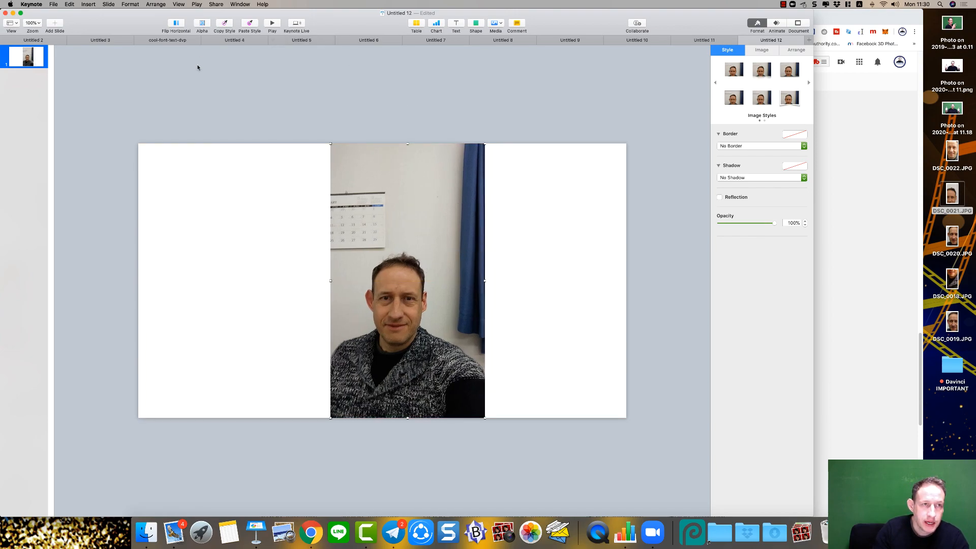
- Use Instant Alpha on the photo to make the wall around the man and the calendar transparent
click(206, 29)
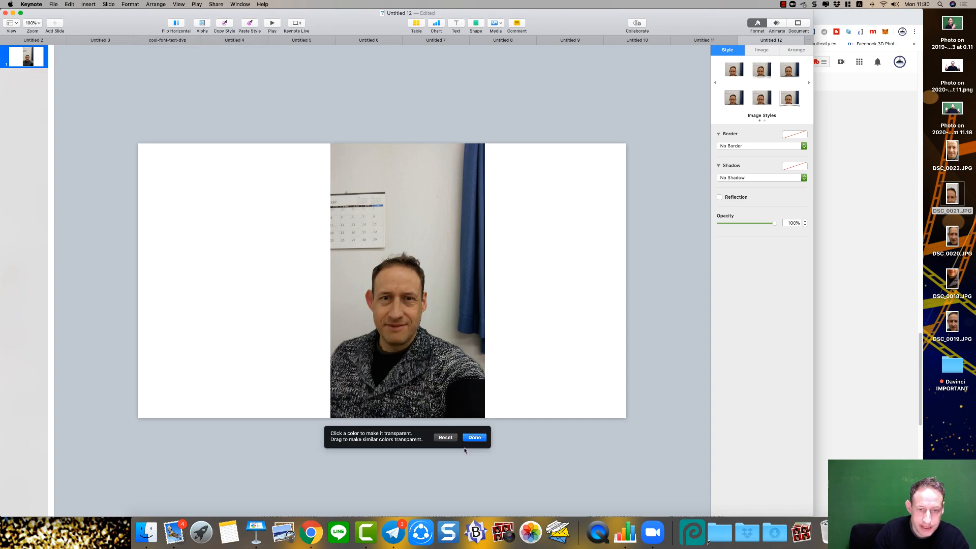
click(465, 438)
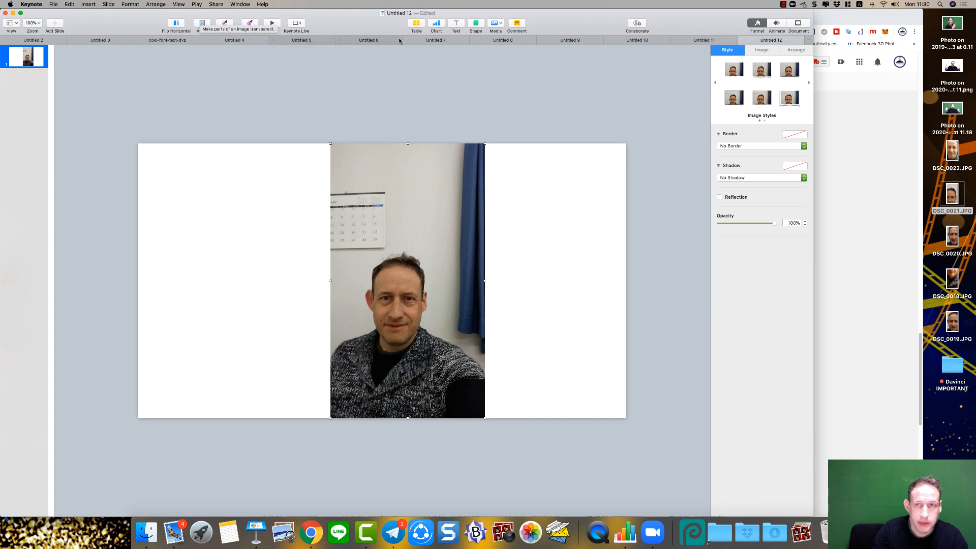
click(762, 49)
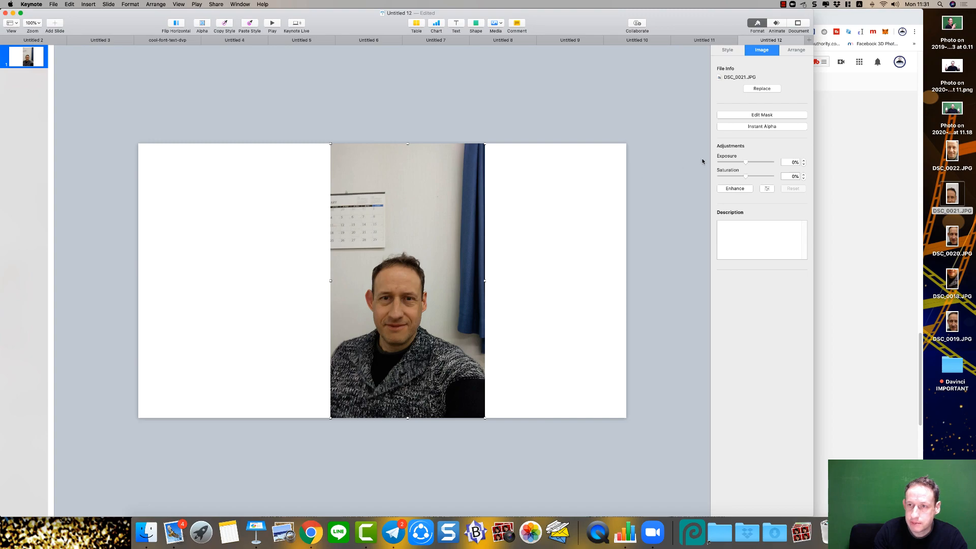
click(770, 127)
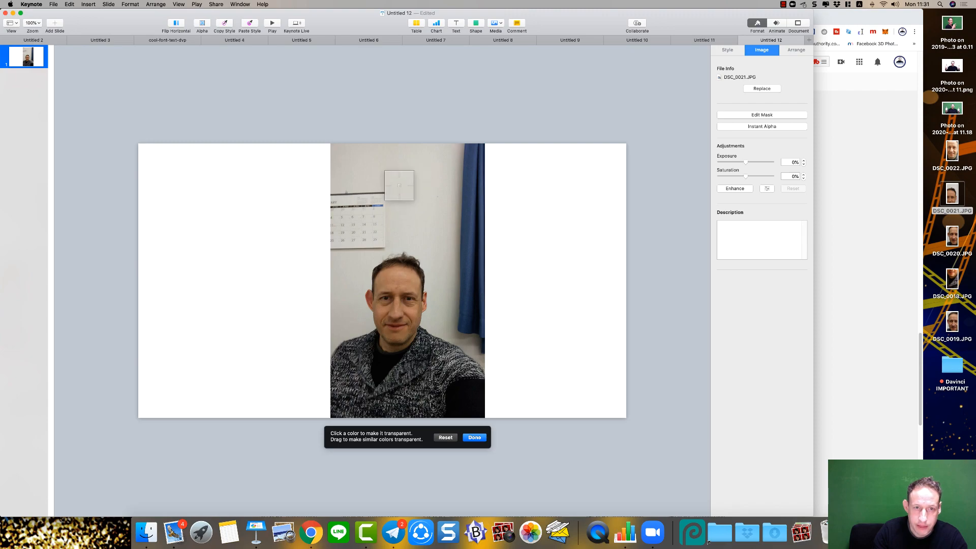
drag(415, 189, 417, 192)
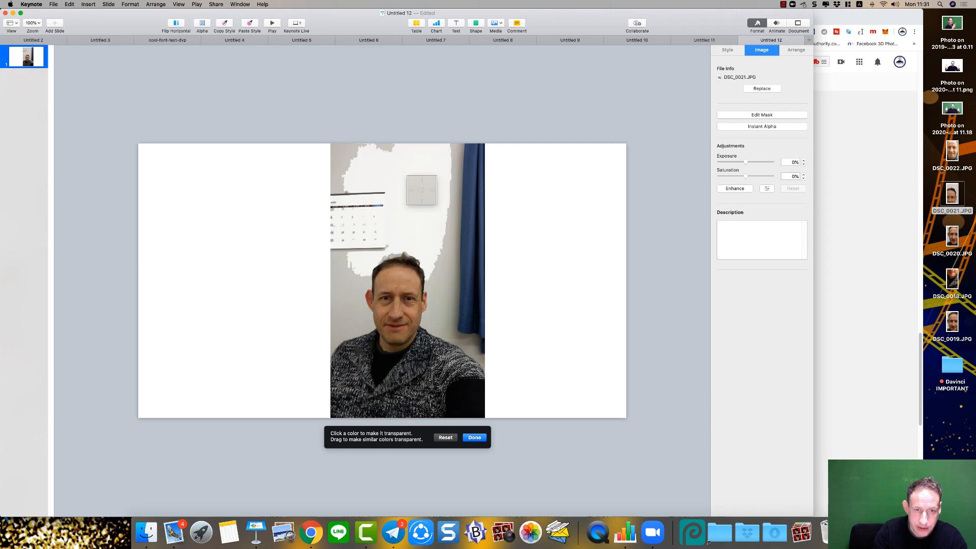
drag(461, 253, 463, 342)
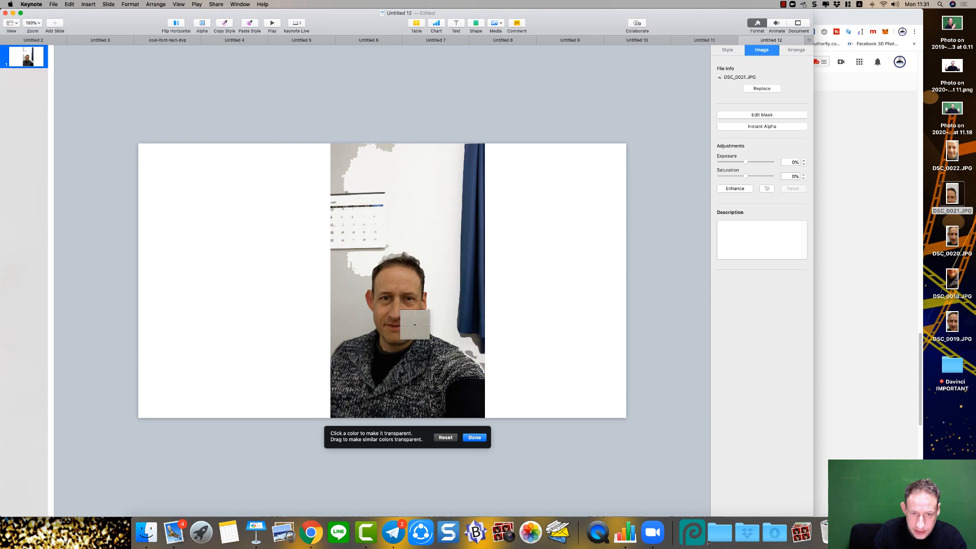
drag(335, 301, 338, 308)
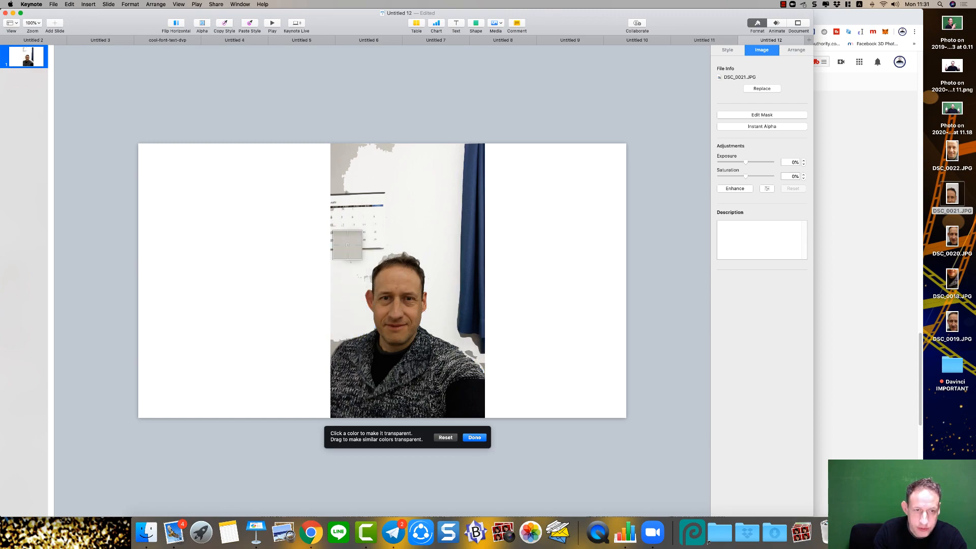
drag(340, 176, 342, 181)
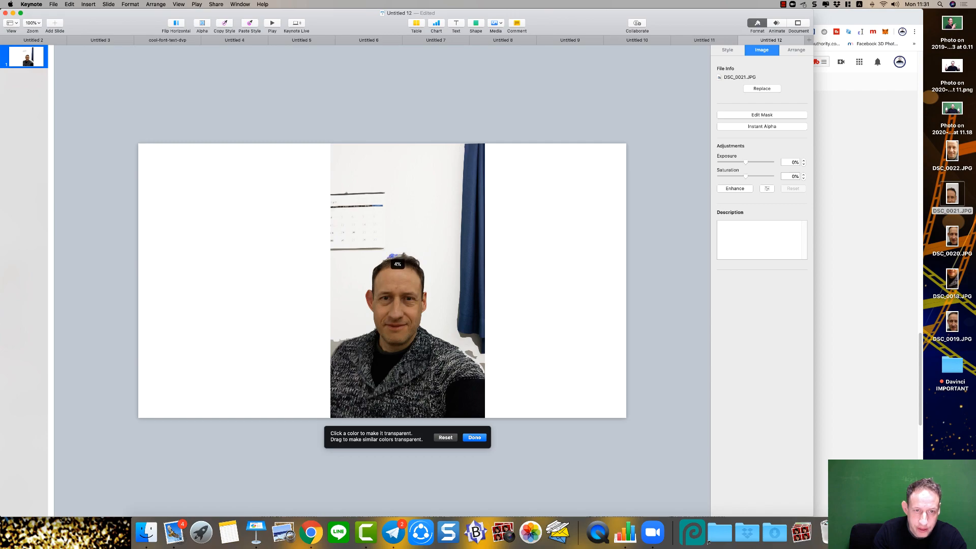
- Make the leftover wall patches above the man's hair and beside both shoulders transparent
drag(398, 257, 407, 260)
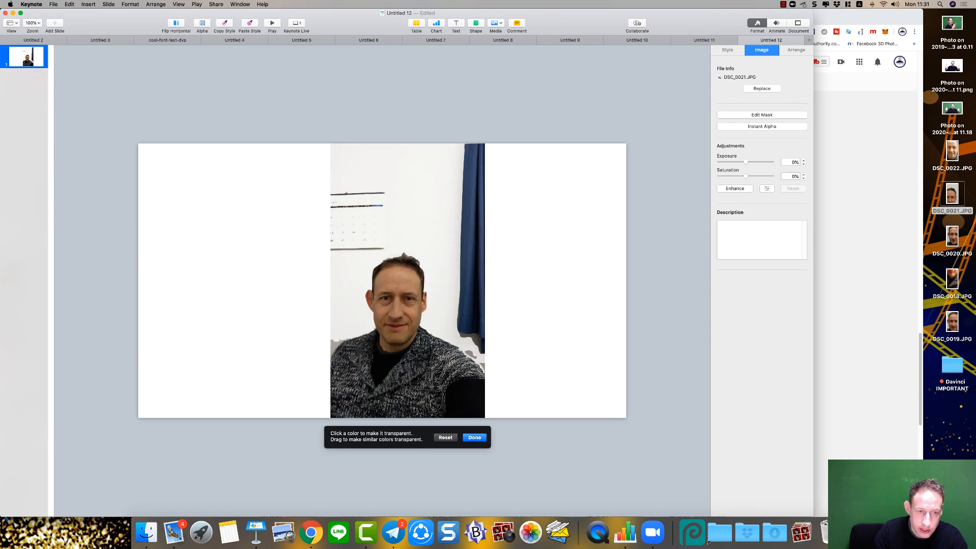
drag(336, 349, 338, 352)
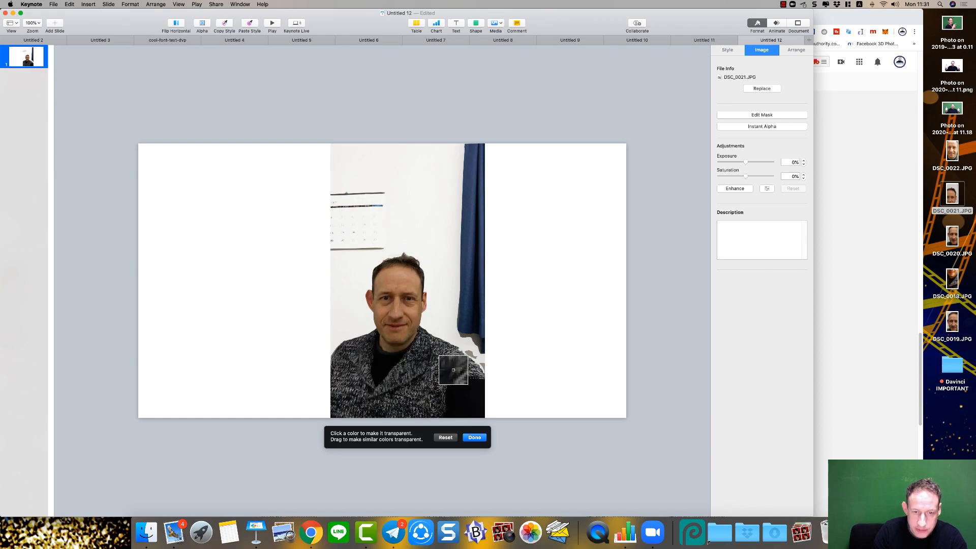
drag(469, 351, 476, 359)
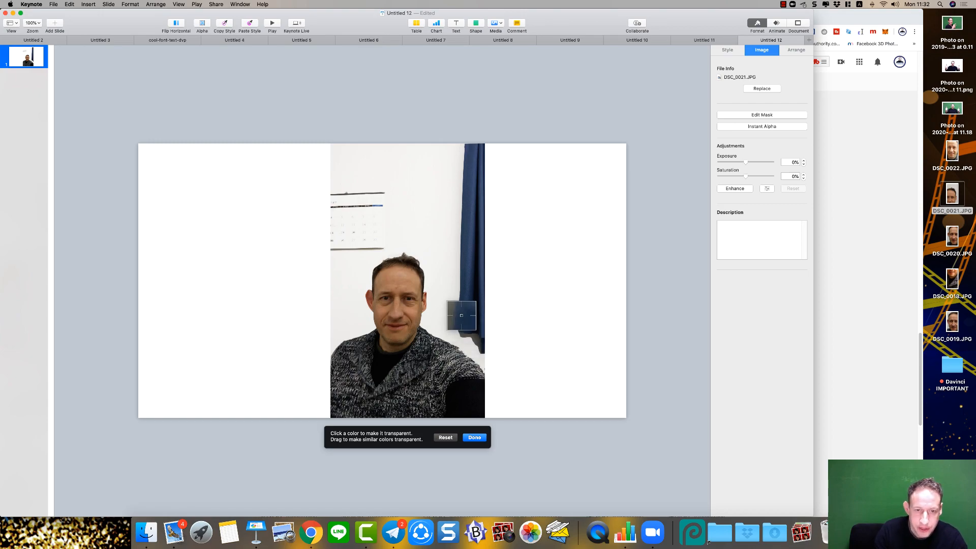
- Make the blue curtain behind the man transparent and finish the Instant Alpha edit
drag(466, 316, 474, 336)
drag(475, 291, 475, 319)
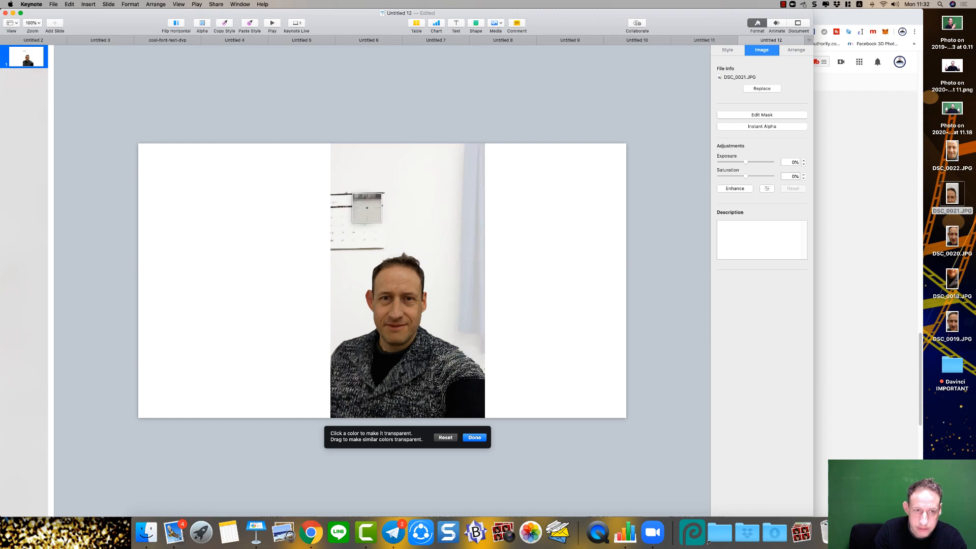
click(296, 195)
- Mask the DSC_0021.JPG photo down to just above the man's hair and nudge the cropped cut-out into place
double_click(386, 268)
drag(407, 144, 400, 253)
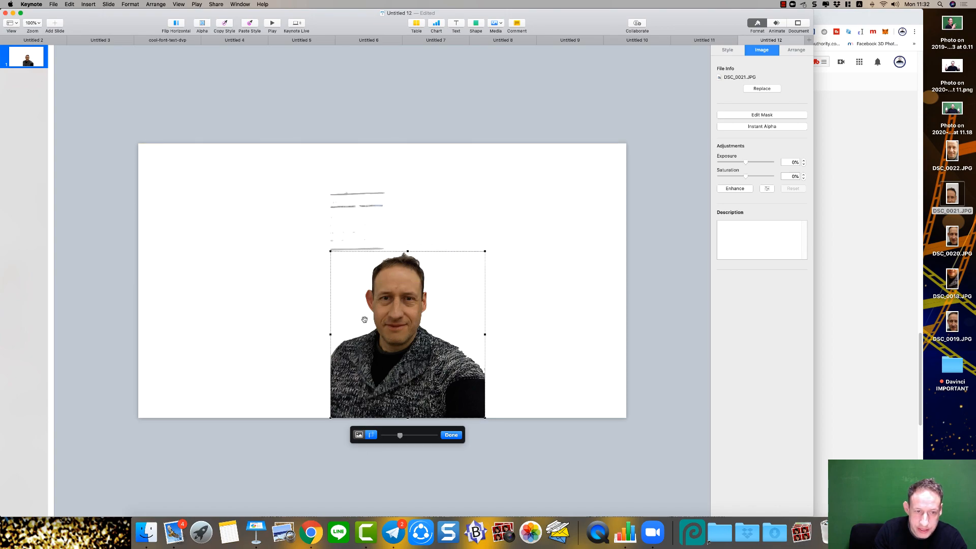
click(544, 279)
mouse_move(443, 364)
mouse_down()
mouse_move(446, 335)
mouse_move(447, 367)
mouse_move(431, 350)
mouse_up()
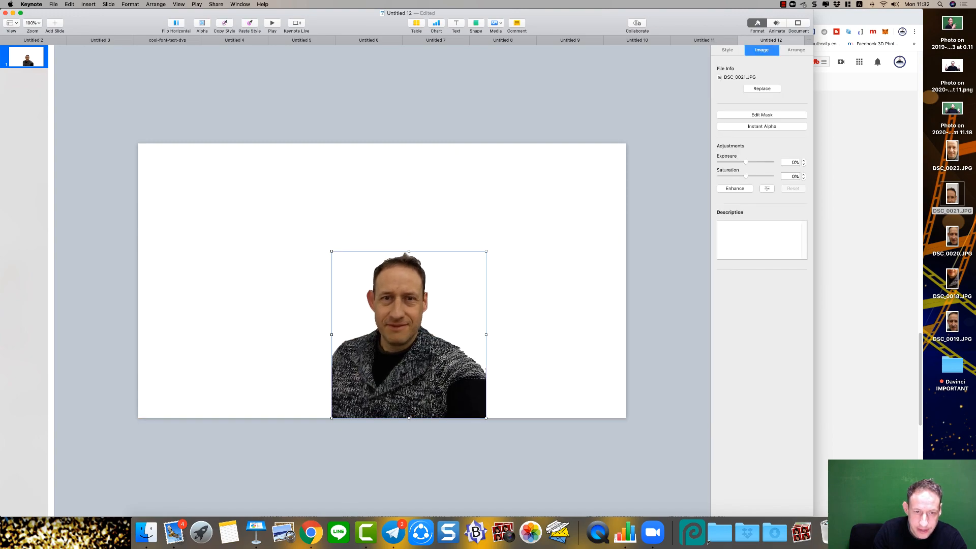
- Delete the masked cut-out and place the desktop photo DSC_0018.JPG at full slide height near the middle
key(Delete)
click(953, 236)
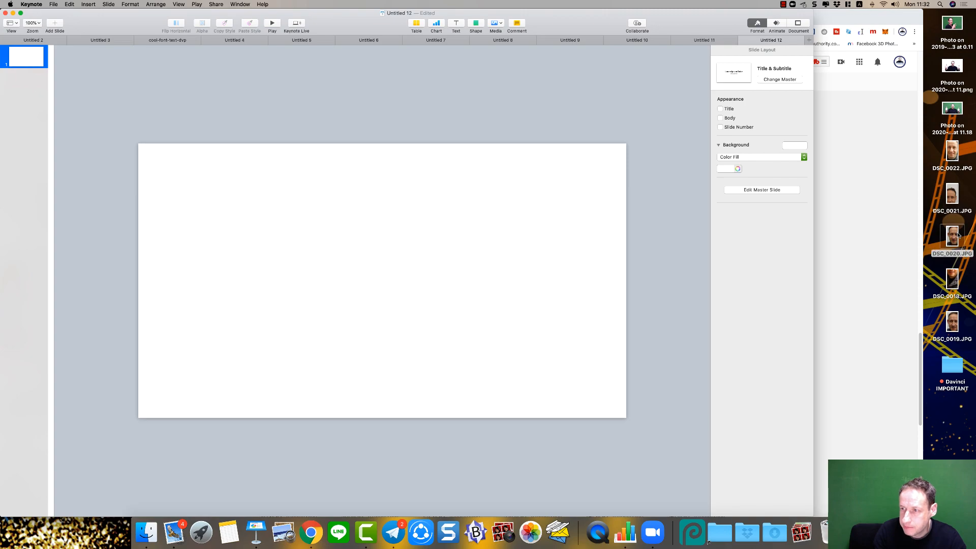
drag(951, 276, 435, 246)
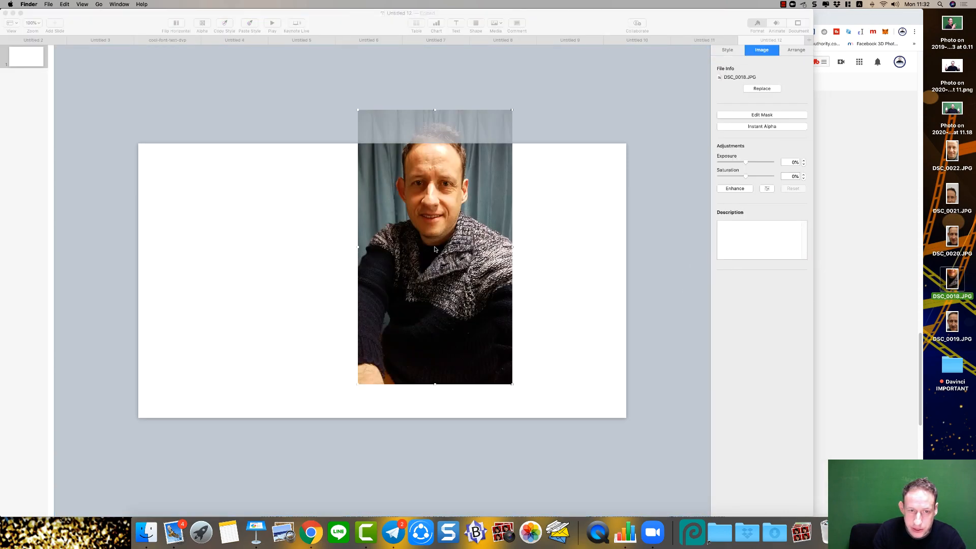
drag(418, 279, 375, 313)
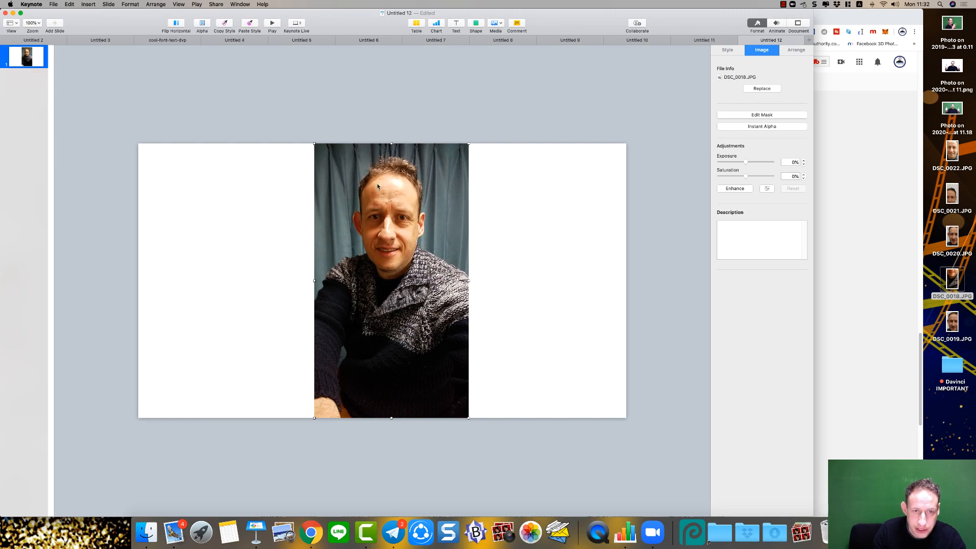
- Use Instant Alpha on DSC_0018.JPG to make the curtain on both sides of the man's head and above his shoulders transparent
click(202, 26)
drag(340, 178, 364, 173)
drag(426, 160, 429, 165)
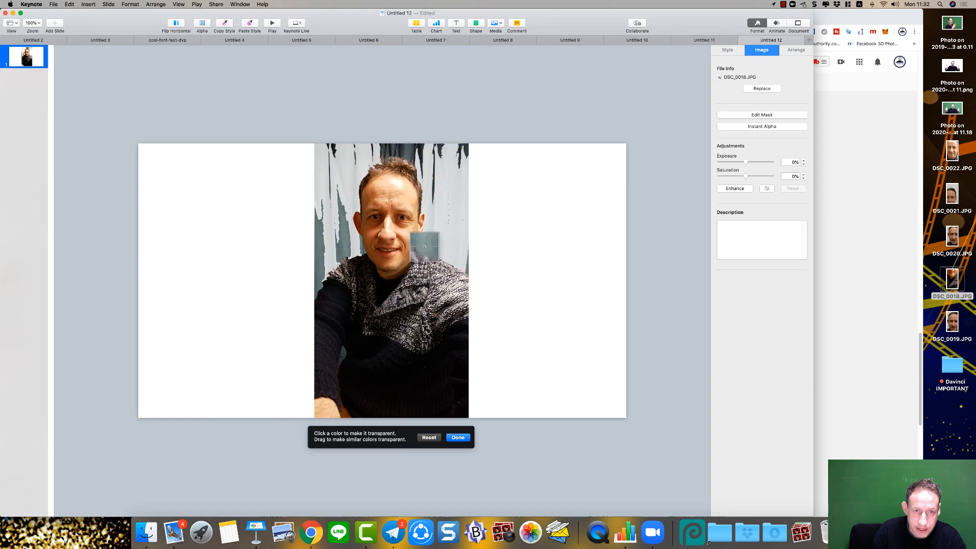
drag(425, 250, 466, 272)
drag(344, 243, 322, 263)
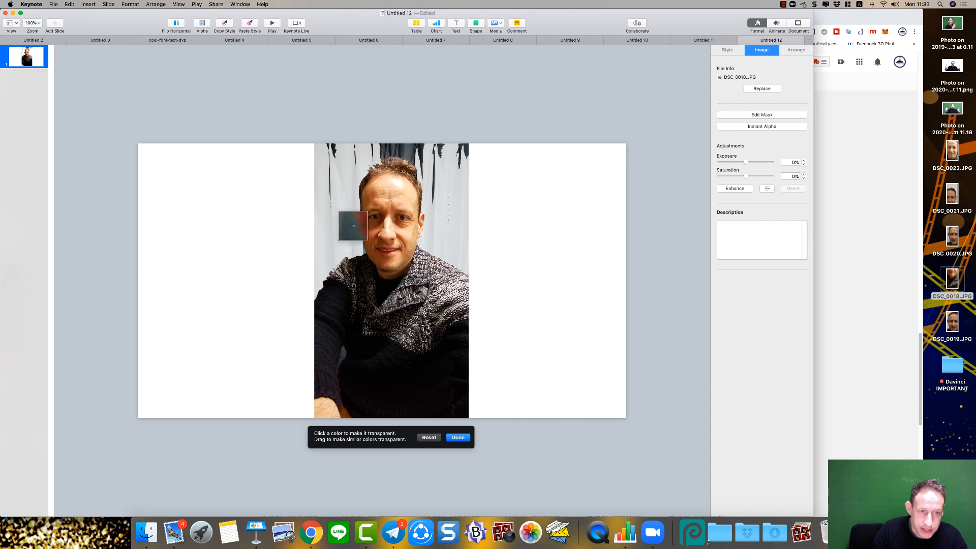
- Make the remaining dark curtain folds above the man's hair and along the photo's upper edge transparent, and finish Instant Alpha
mouse_move(398, 165)
mouse_down()
mouse_move(442, 157)
mouse_move(420, 151)
mouse_move(427, 173)
mouse_move(442, 168)
mouse_move(438, 196)
mouse_move(453, 165)
mouse_move(465, 169)
mouse_up()
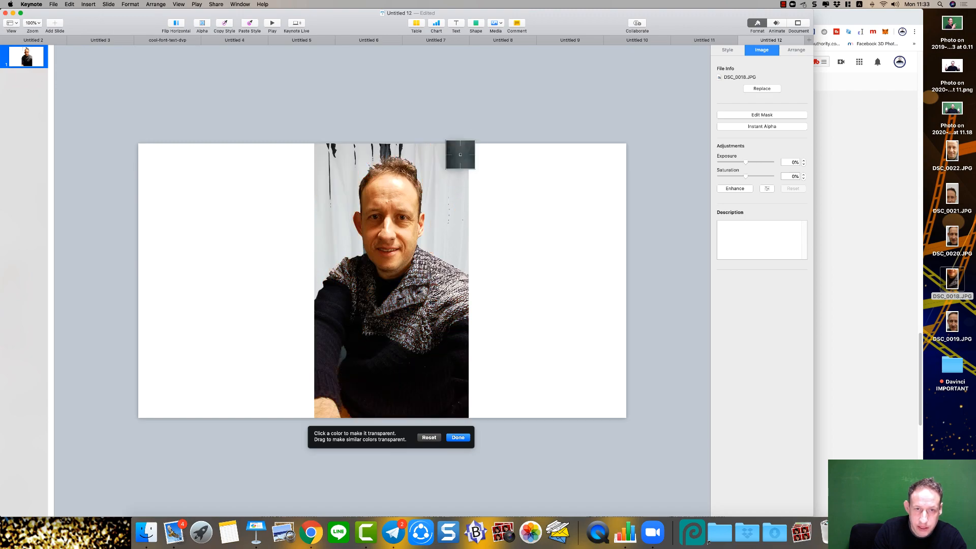
mouse_move(390, 168)
mouse_down()
mouse_move(401, 154)
mouse_move(408, 166)
mouse_move(389, 158)
mouse_up()
mouse_move(332, 147)
mouse_down()
mouse_move(334, 156)
mouse_move(349, 153)
mouse_up()
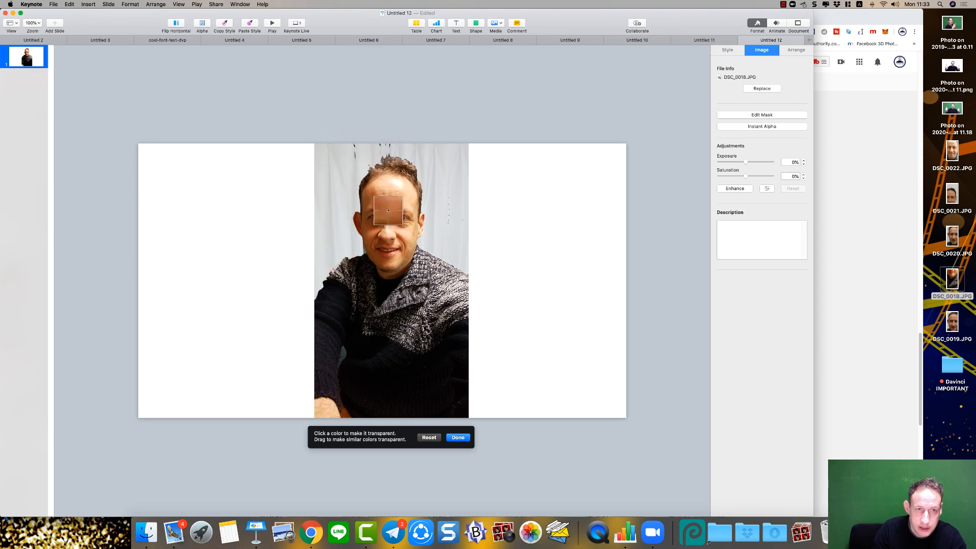
click(514, 187)
- Delete the DSC_0018.JPG cut-out from the slide
mouse_move(392, 224)
mouse_down()
mouse_move(357, 222)
mouse_move(376, 223)
mouse_up()
key(Delete)
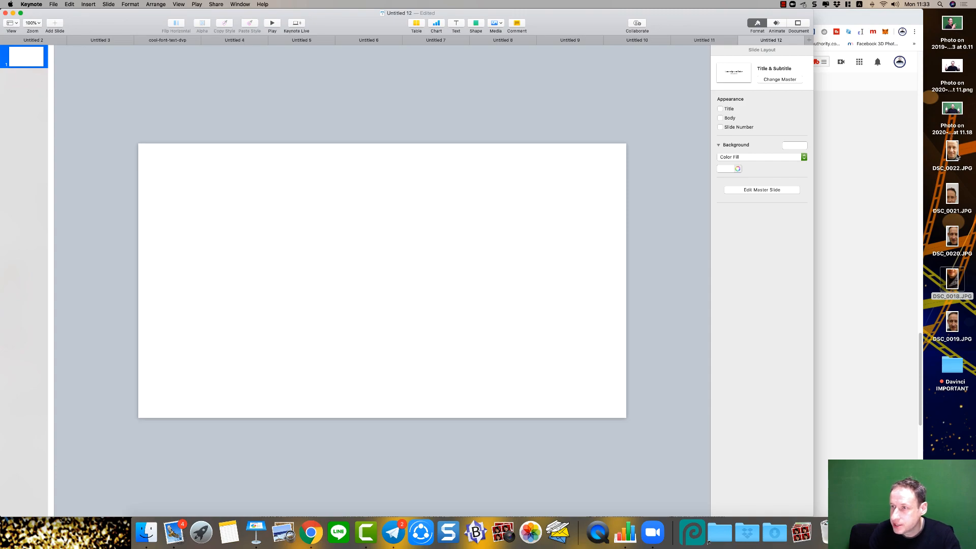
drag(954, 195, 413, 264)
key(Delete)
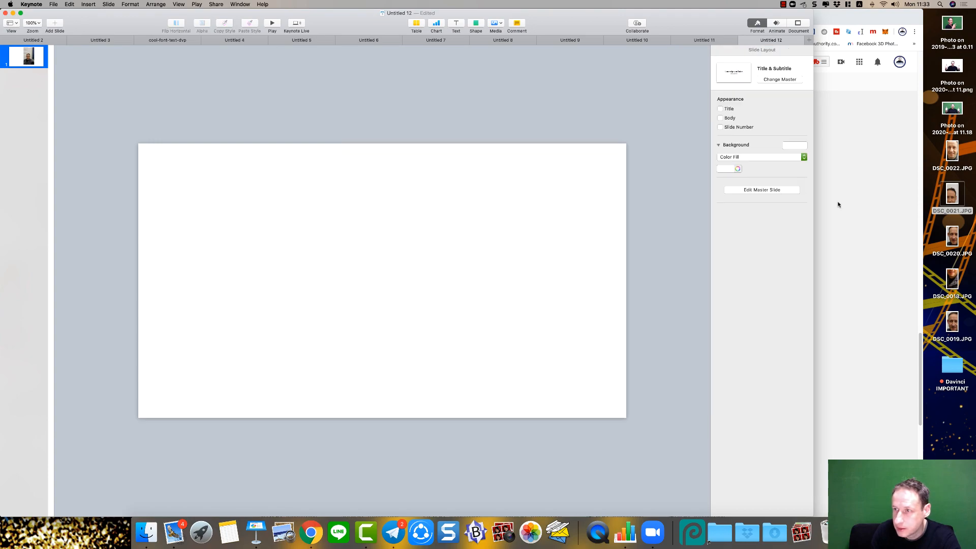
drag(957, 197, 402, 271)
key(Delete)
- Place DSC_0020.JPG in the middle of the slide and make the wall around the man transparent with Instant Alpha
drag(948, 239, 390, 269)
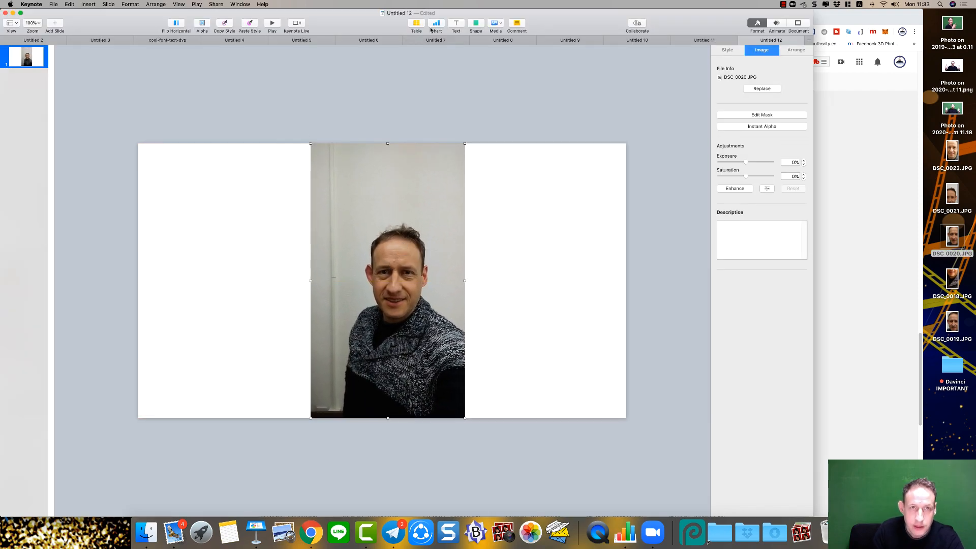
click(206, 25)
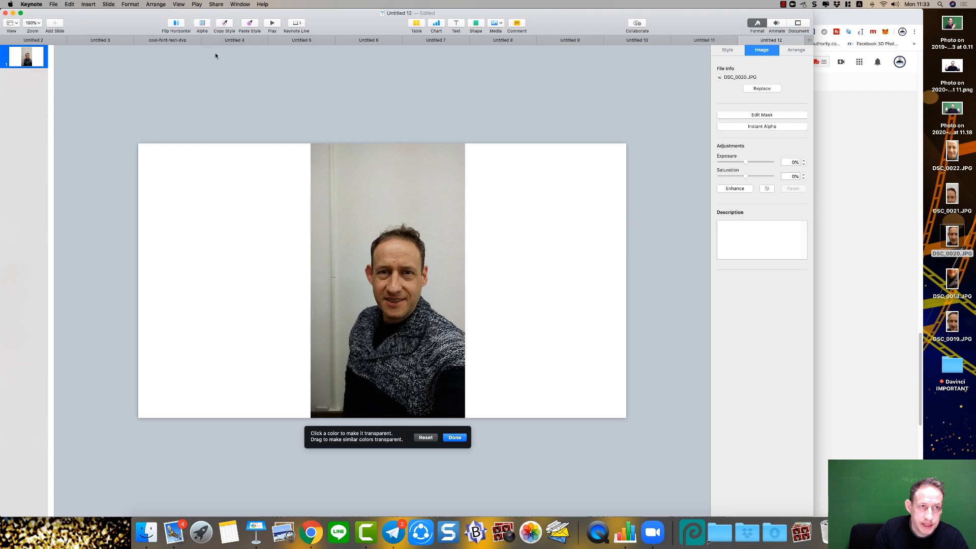
drag(333, 207, 326, 207)
drag(328, 326, 333, 368)
key(super+z)
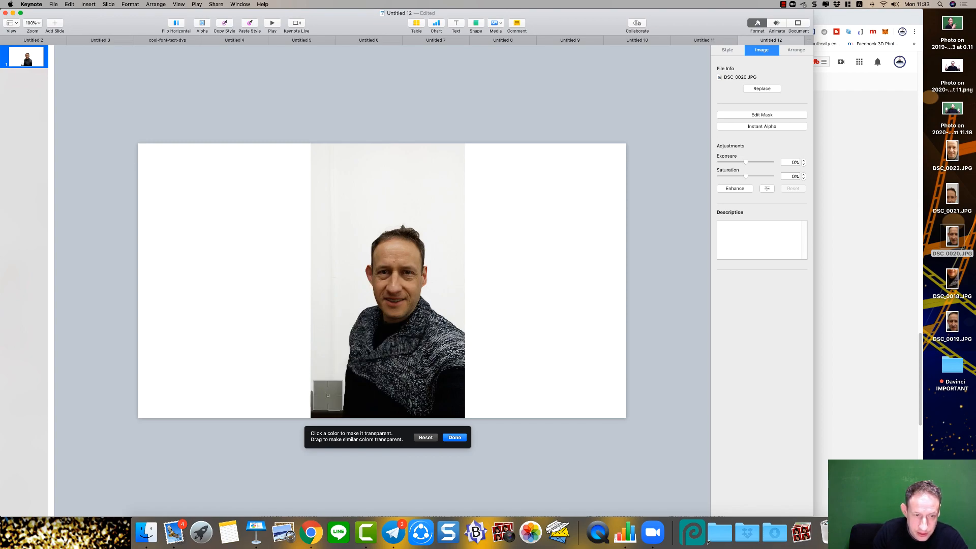
drag(318, 403, 320, 409)
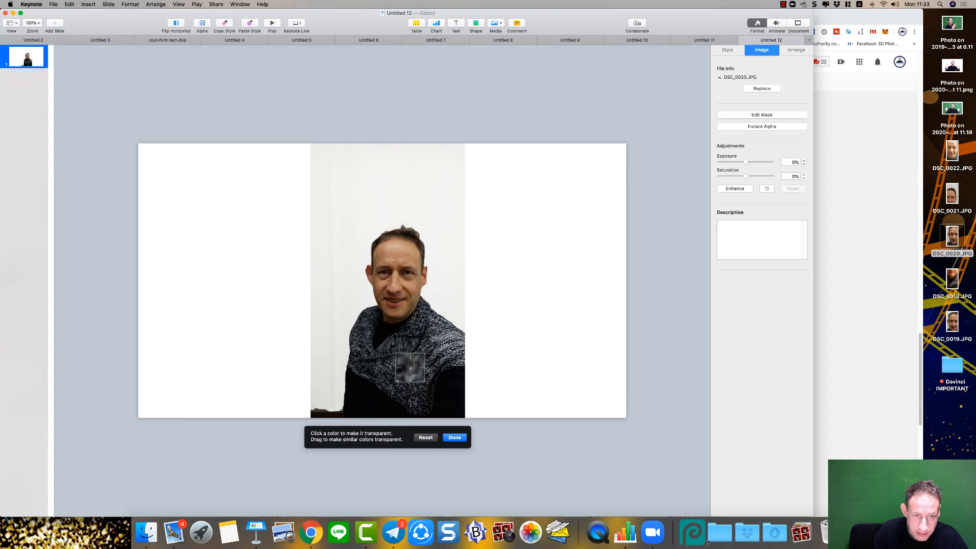
click(548, 287)
- Mask off the dark strip along the bottom of the DSC_0020.JPG cut-out and move the cropped figure slightly up
double_click(404, 367)
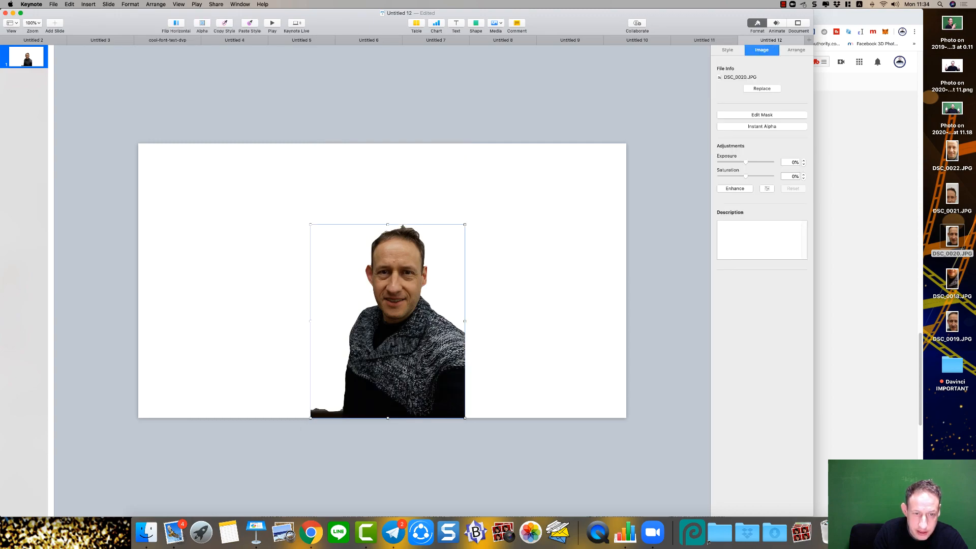
drag(388, 417, 387, 401)
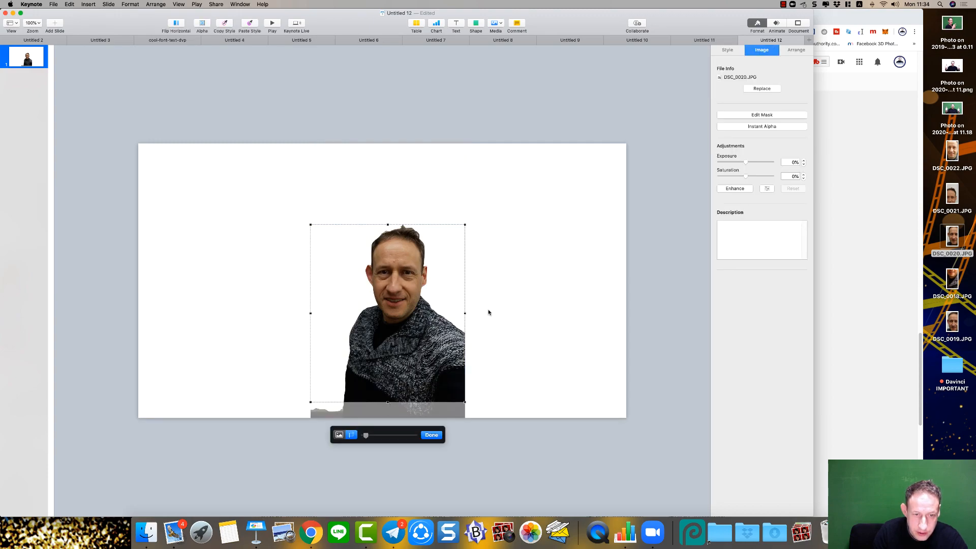
click(426, 244)
drag(404, 263, 401, 253)
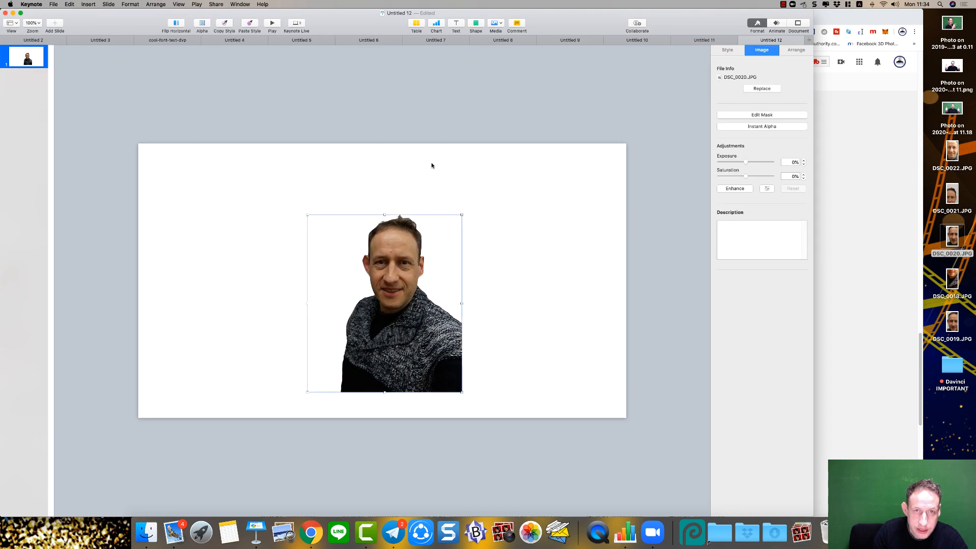
- Add bg250.jpg from the Backgrounds folder in Finder as a full-slide background and send it to the back
click(146, 532)
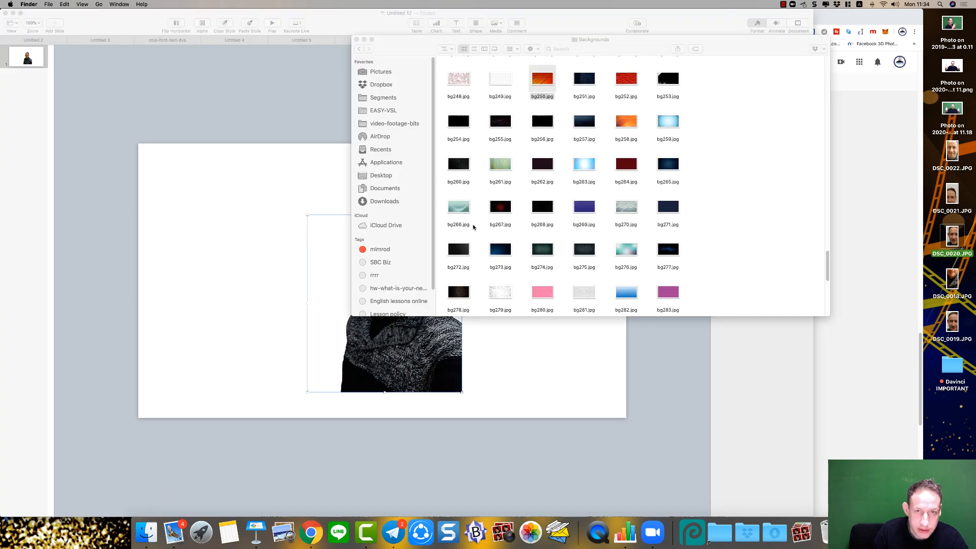
drag(550, 77, 218, 311)
right_click(237, 300)
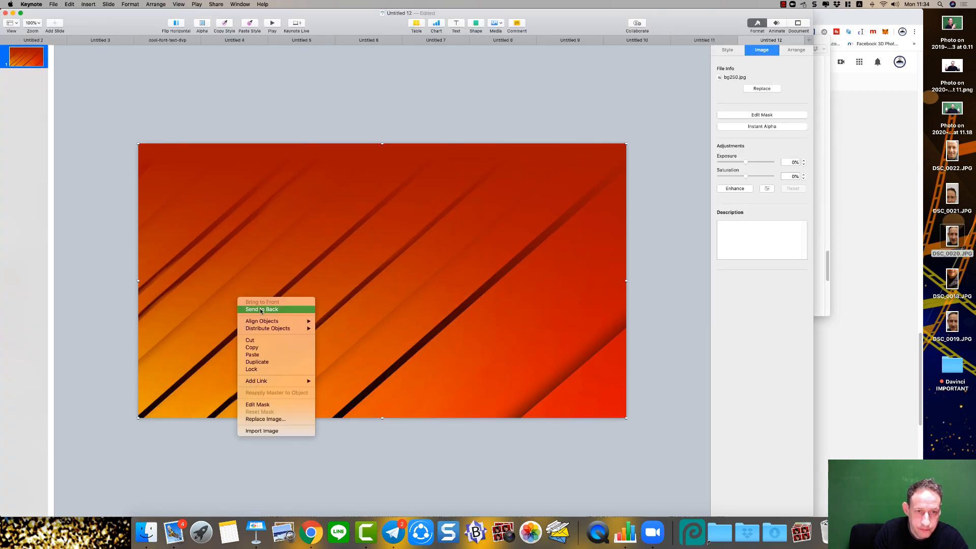
click(261, 309)
- Align the man's cut-out with the slide's bottom edge and enlarge it proportionally to most of the slide's height
drag(389, 323, 378, 350)
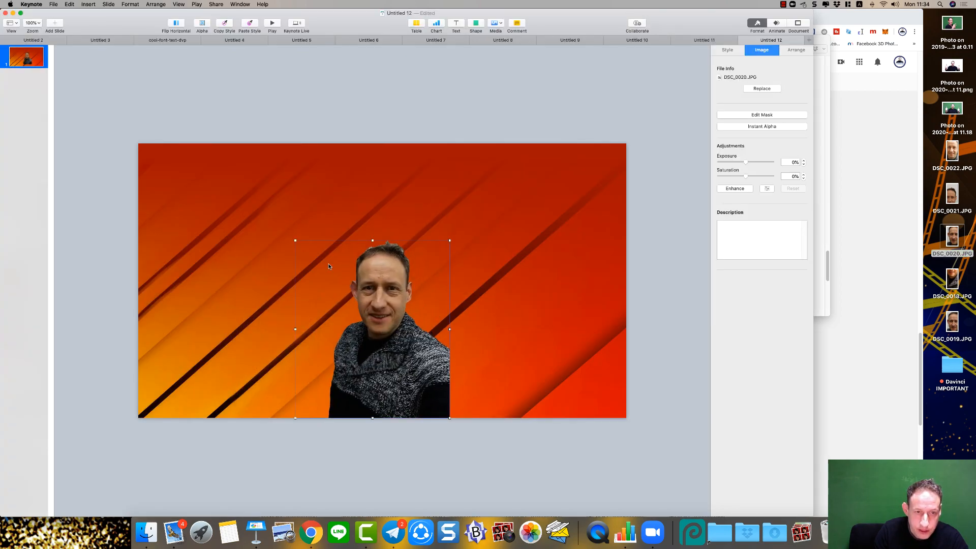
drag(295, 241, 238, 175)
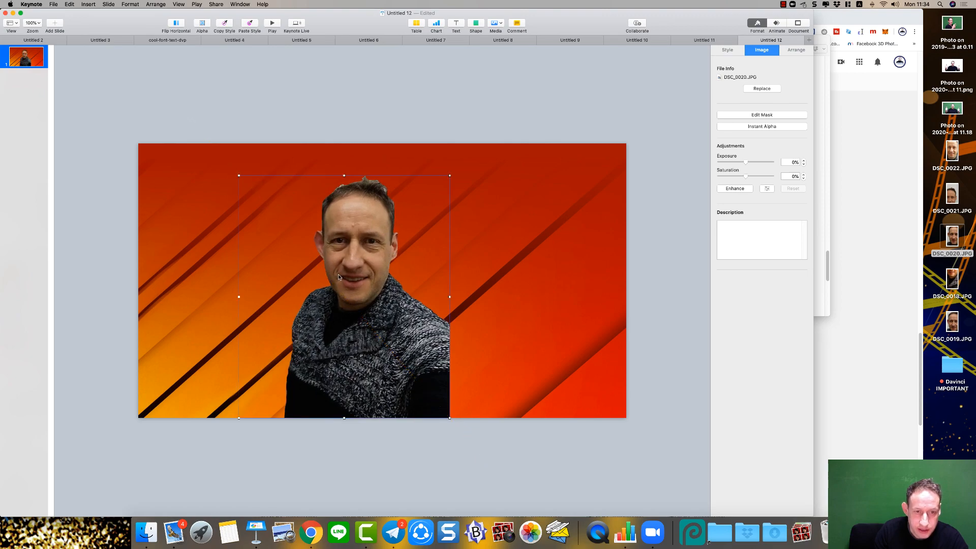
- Replace the man's cut-out with the desktop photo taken 2020-02-17 at 11.18, resting on the slide's bottom edge near the centre
key(Delete)
click(954, 27)
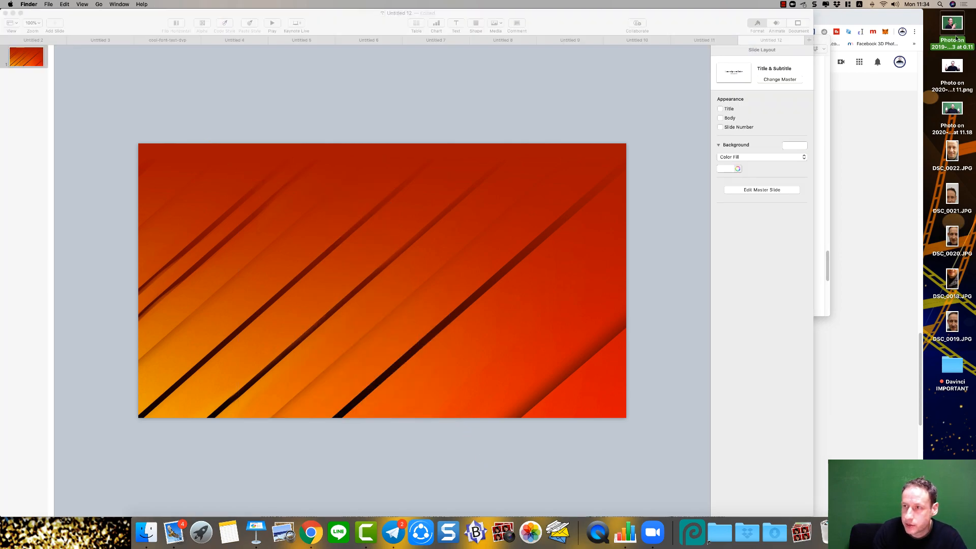
click(955, 110)
drag(955, 110, 455, 258)
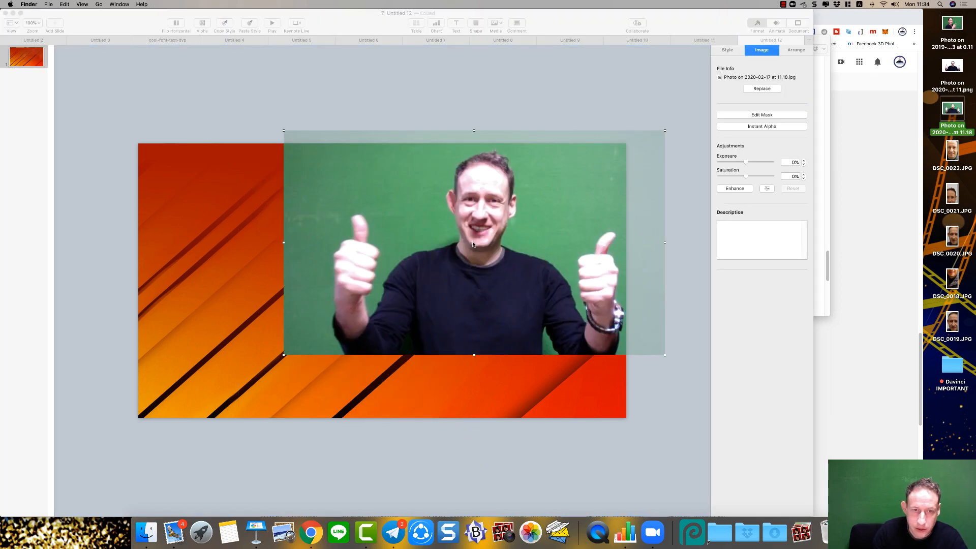
drag(484, 229, 402, 291)
- Use Instant Alpha on the thumbs-up photo to make the green background and the patch between arm and torso transparent
click(202, 25)
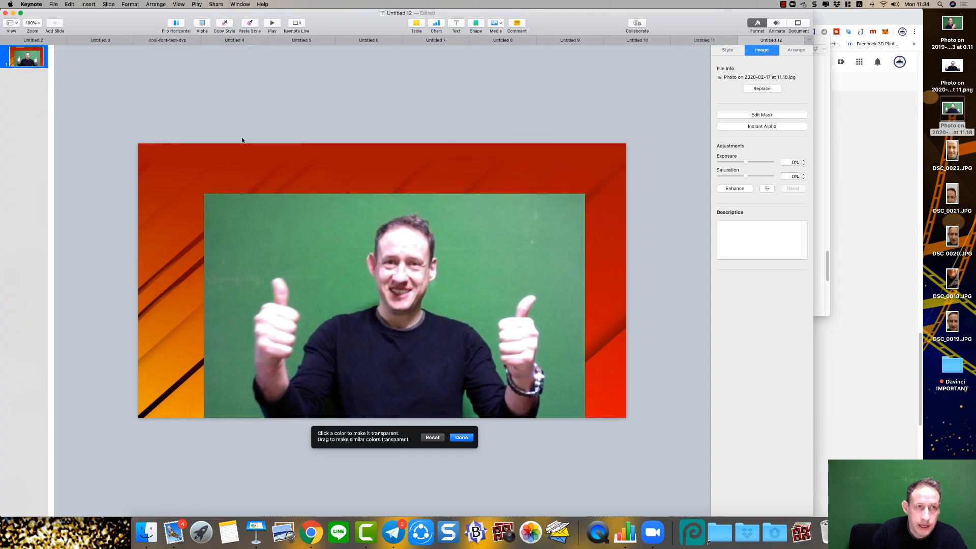
drag(287, 233, 291, 254)
drag(469, 410, 467, 429)
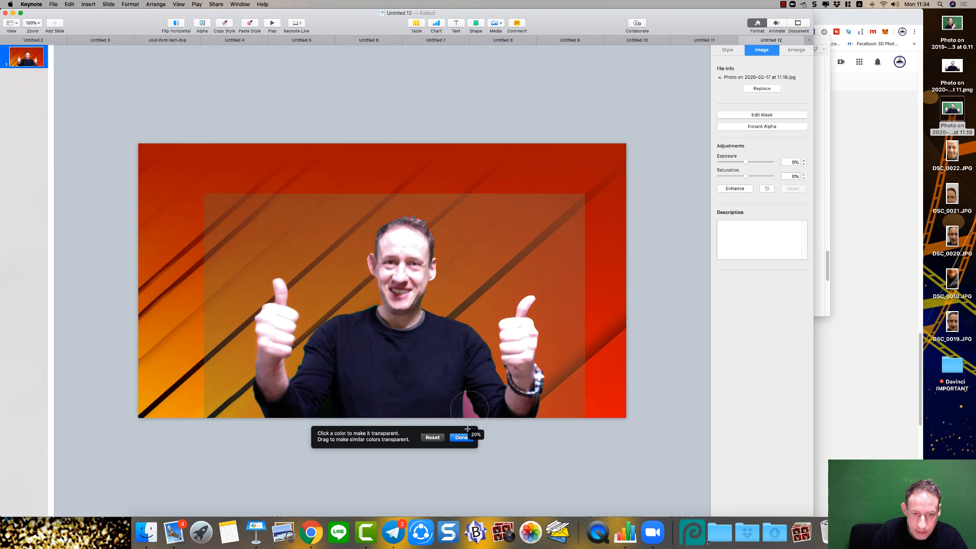
click(586, 147)
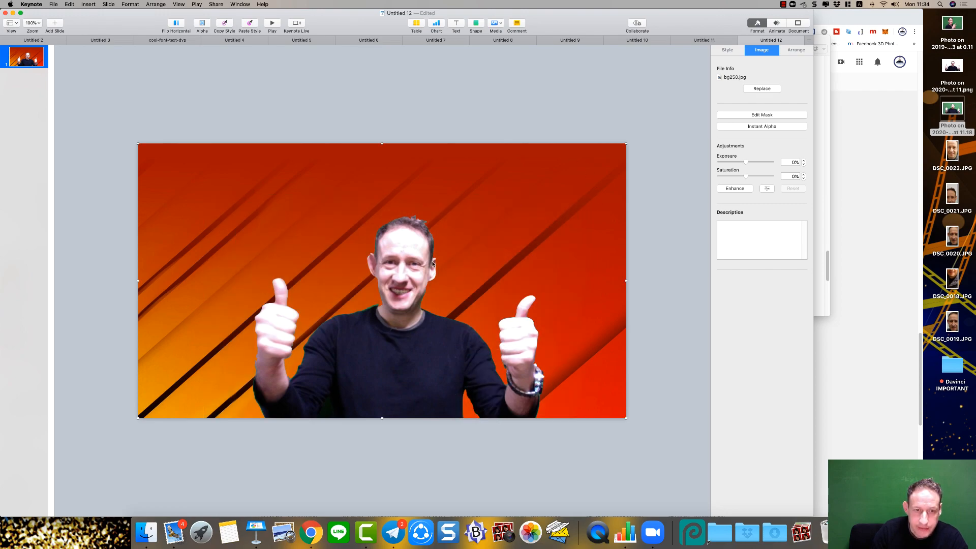
- Reopen Instant Alpha on the thumbs-up cut-out and clear the leftover background beside the man's neck
click(393, 275)
click(202, 23)
drag(378, 316, 373, 304)
click(461, 437)
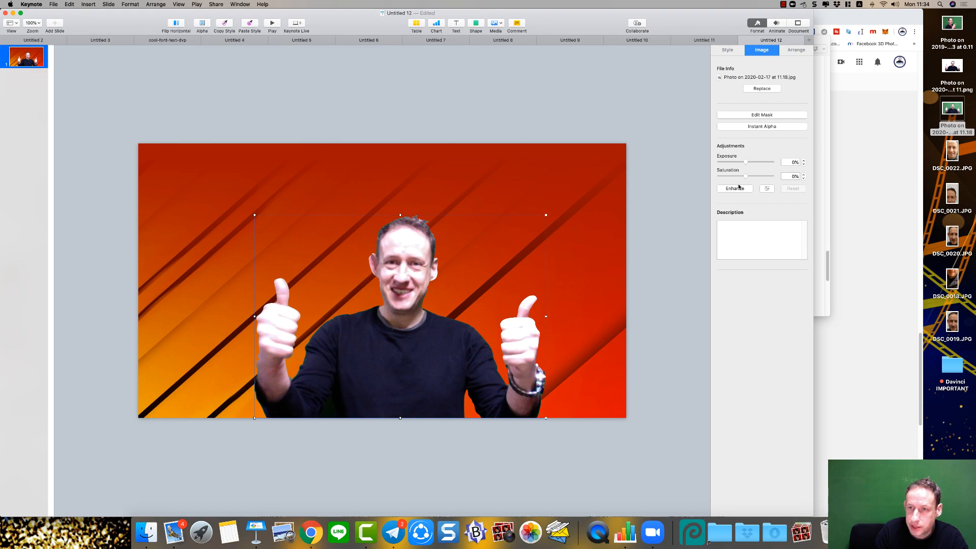
- Toggle Enhance on the thumbs-up cut-out to compare the effect and leave it switched on
click(737, 189)
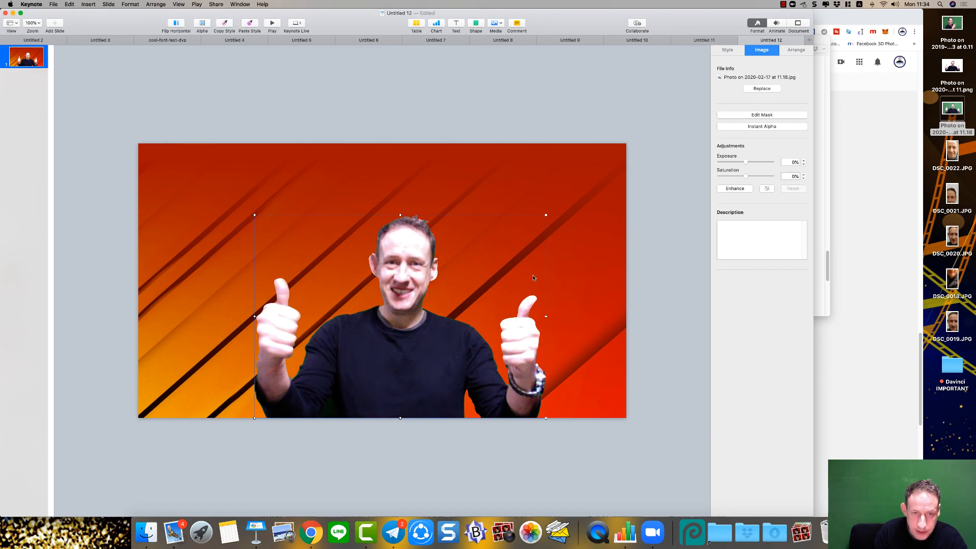
click(742, 189)
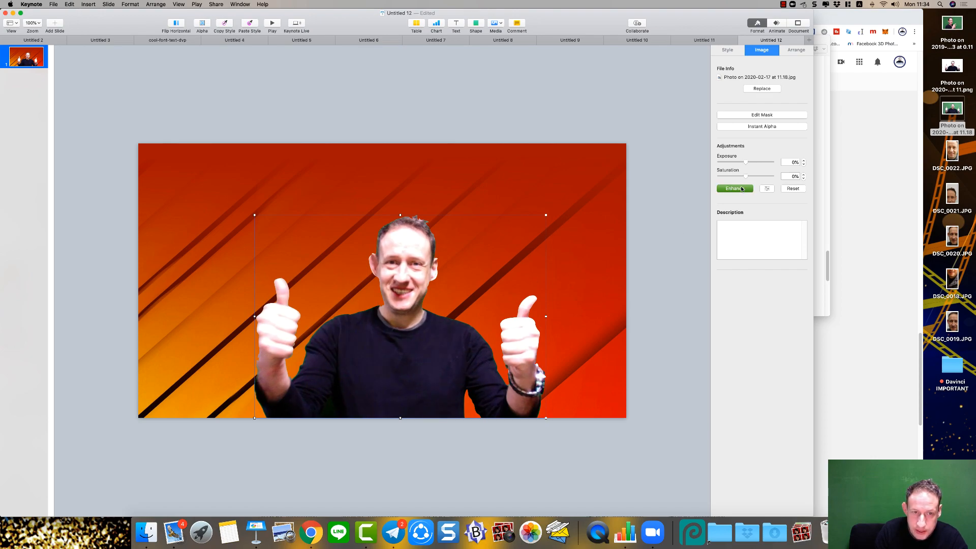
click(741, 189)
click(733, 190)
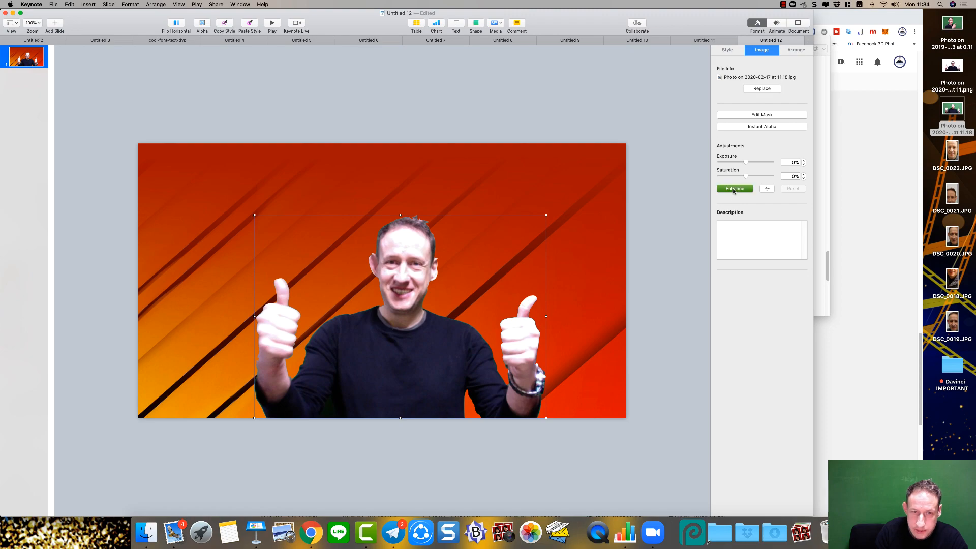
- Enlarge the thumbs-up cut-out proportionally and centre it on the slide's bottom edge
click(577, 286)
mouse_move(415, 354)
mouse_down()
mouse_move(424, 351)
mouse_move(406, 353)
mouse_up()
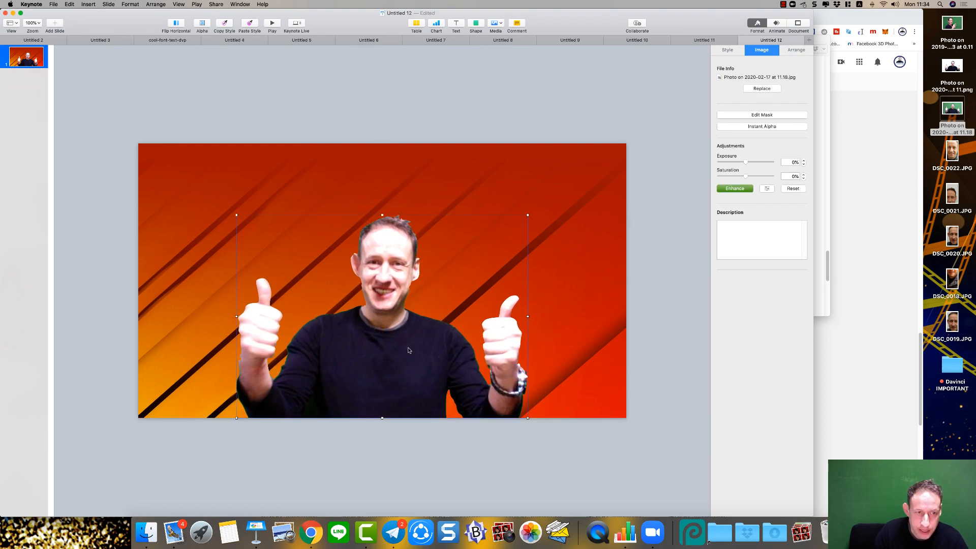
drag(526, 214, 609, 158)
drag(426, 257, 399, 261)
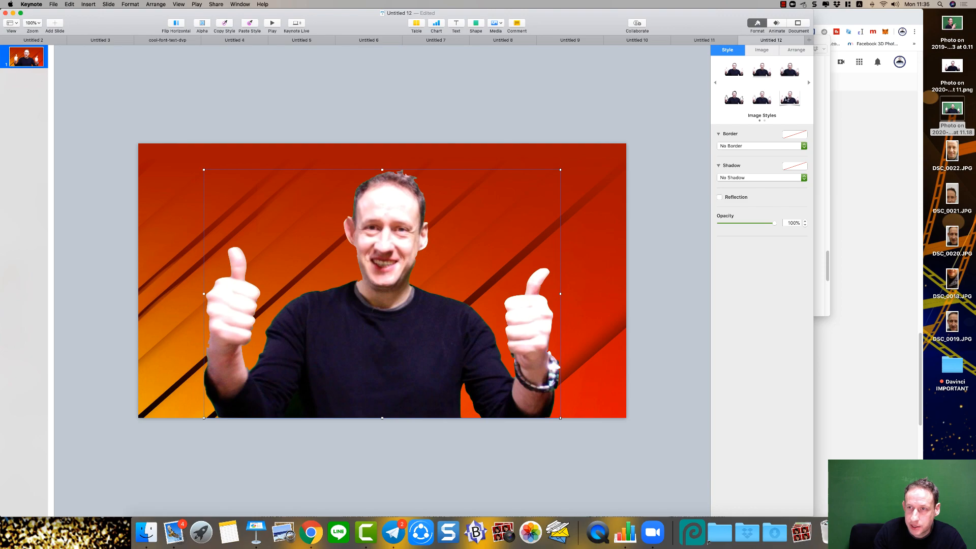
- Apply an image style with a white line border and drop shadow to the cut-out, with the shadow blur at 20 pt
click(761, 70)
click(762, 98)
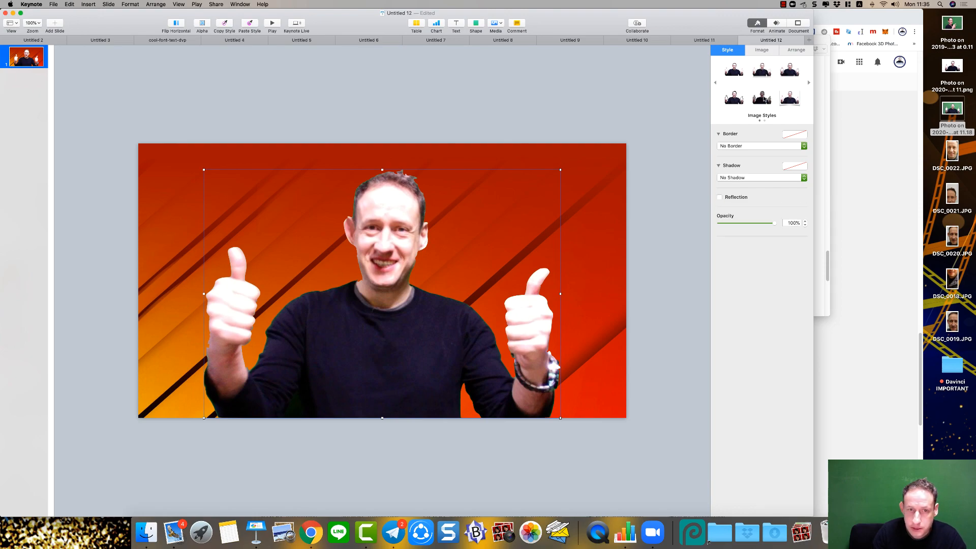
drag(723, 207, 730, 207)
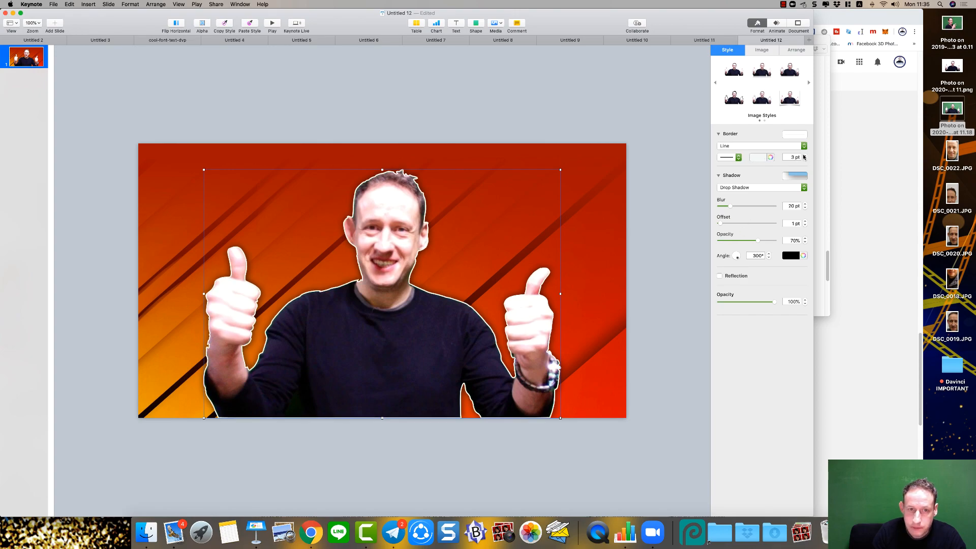
- Turn the cut-out's drop shadow into a white glow with 57 pt blur, 0 pt offset and 100% opacity
click(616, 160)
click(422, 204)
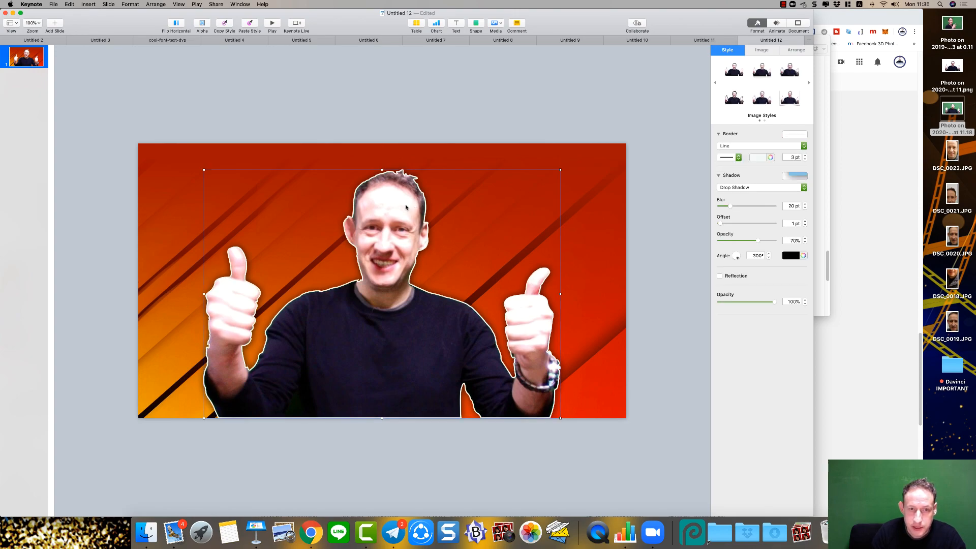
click(791, 256)
click(757, 304)
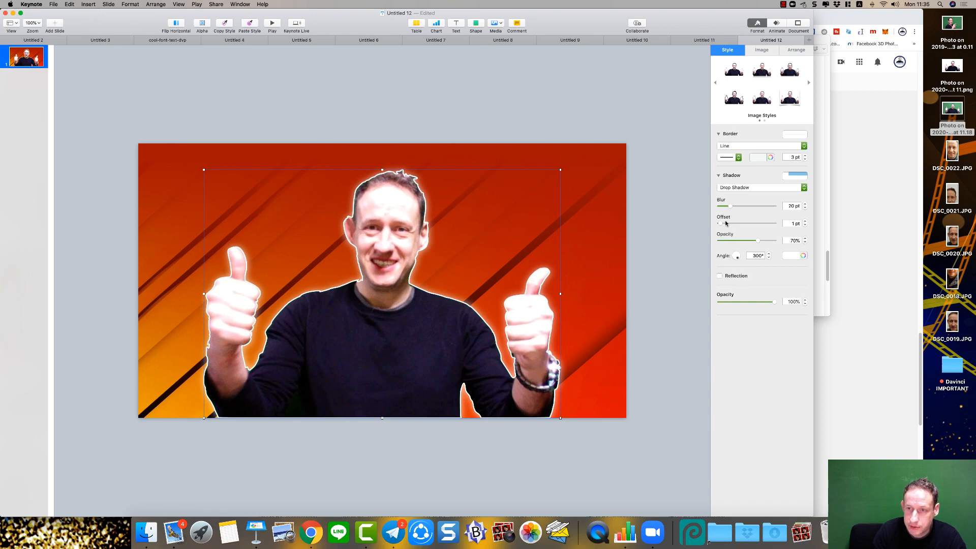
drag(720, 224, 777, 241)
drag(730, 207, 751, 206)
- Move the thumbs-up cut-out sideways so it sits near the slide's right edge, keeping it on the bottom edge
click(563, 121)
click(404, 289)
drag(404, 289, 451, 264)
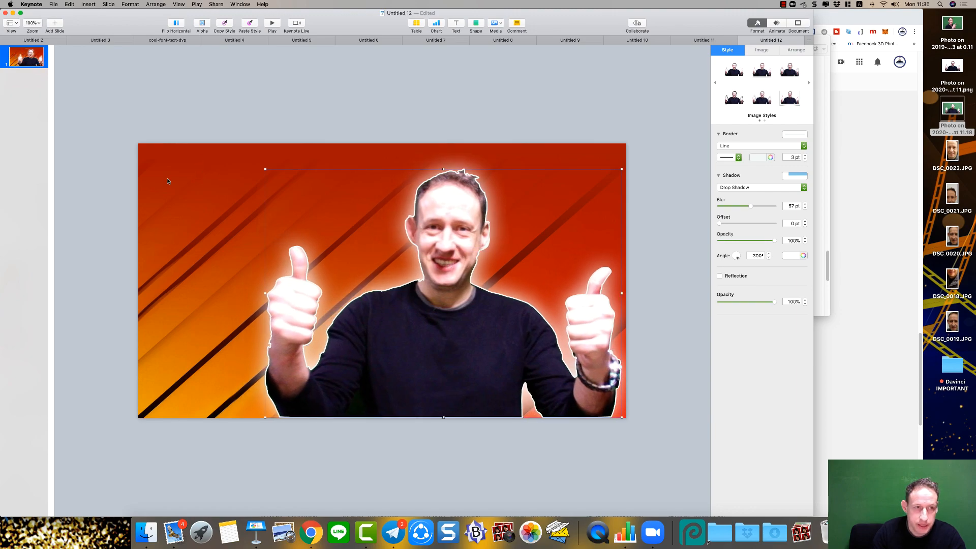
click(247, 145)
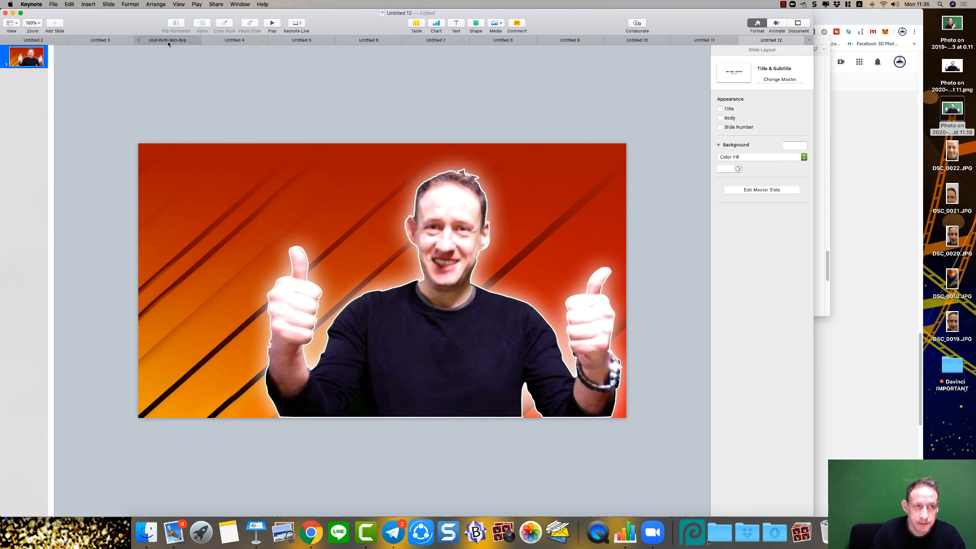
mouse_move(407, 280)
mouse_down()
mouse_move(359, 279)
mouse_move(420, 279)
mouse_up()
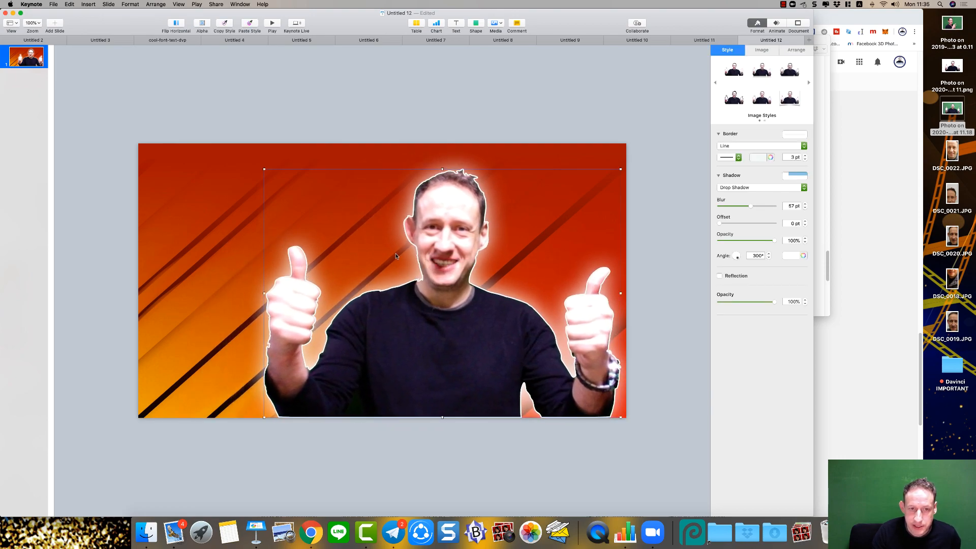
click(384, 121)
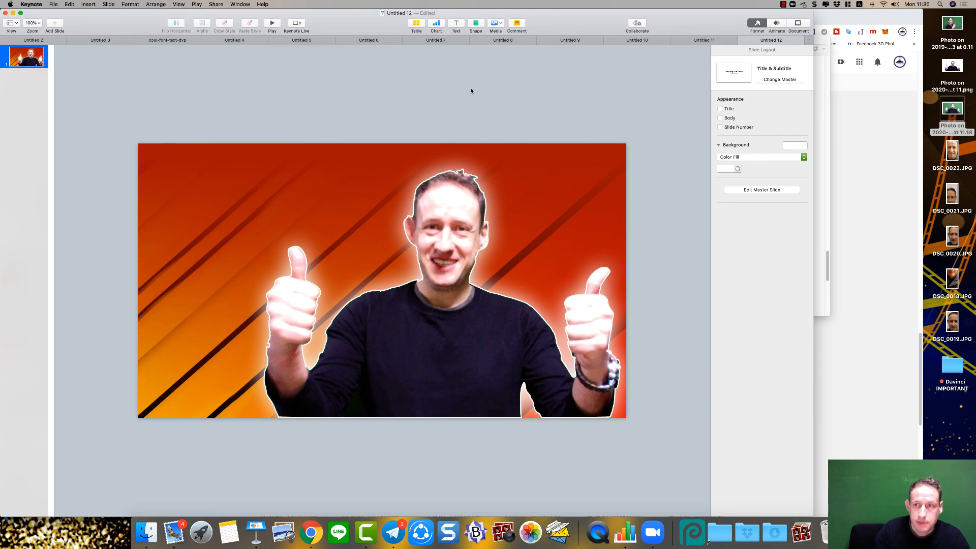
- Minimise the Keynote presentation and switch to the Photopea editor at photopea.com in Chrome
click(13, 13)
click(158, 161)
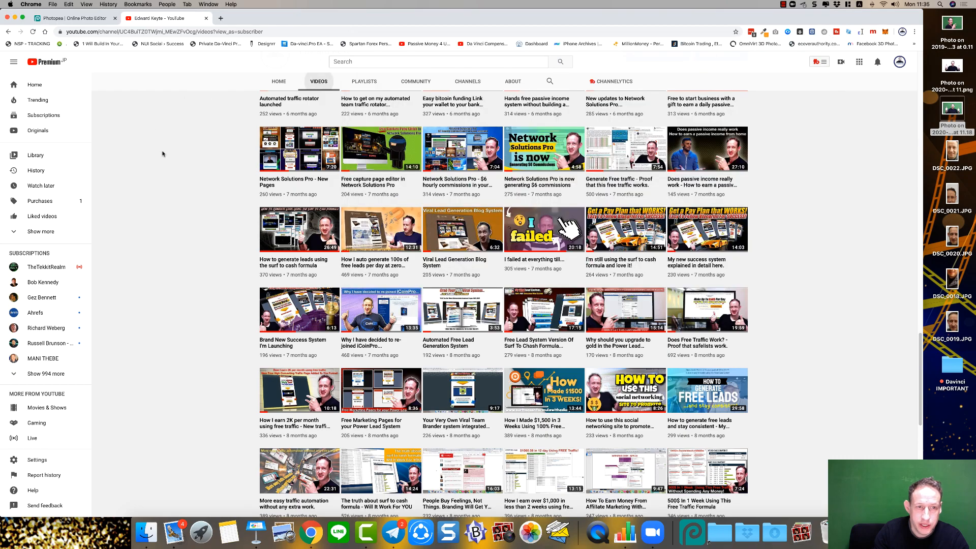
click(52, 19)
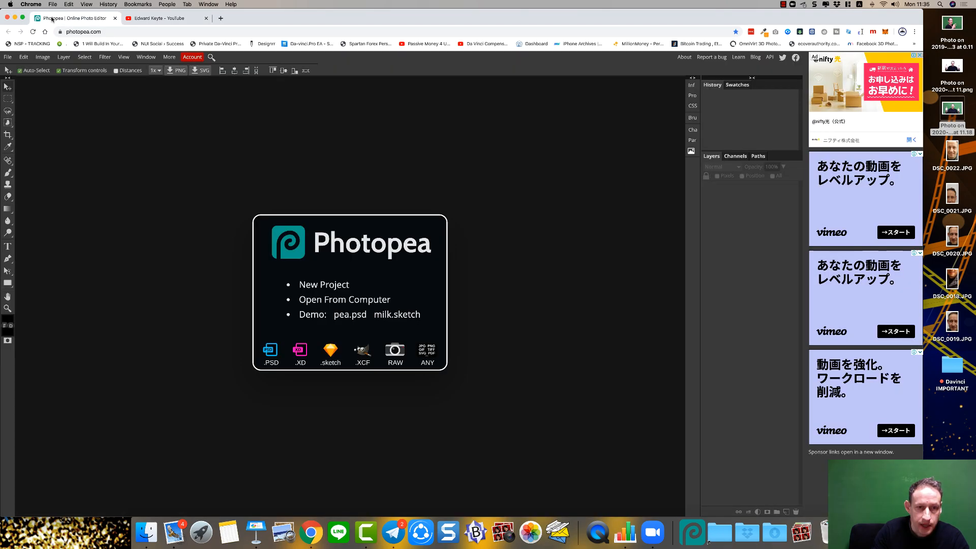
click(75, 32)
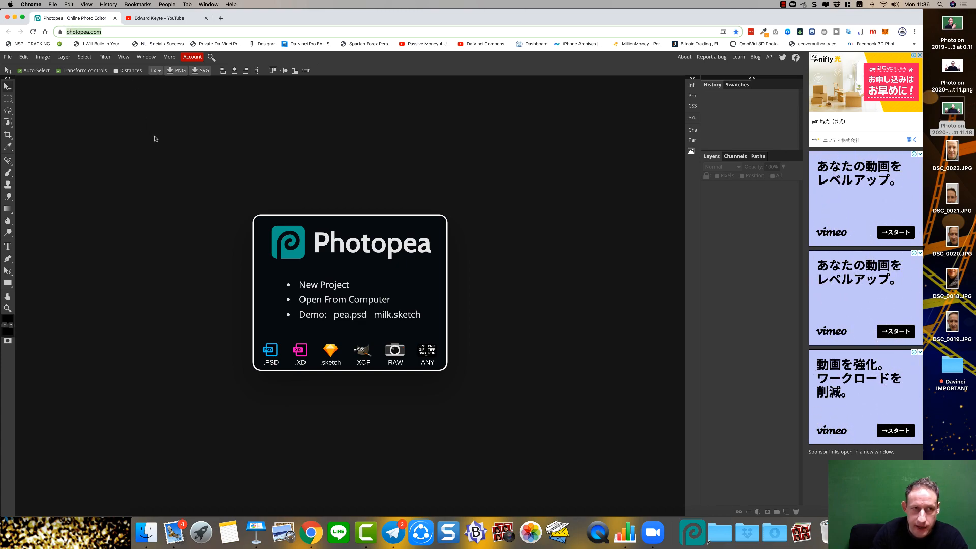
click(192, 58)
scroll(195, 213, down, 3)
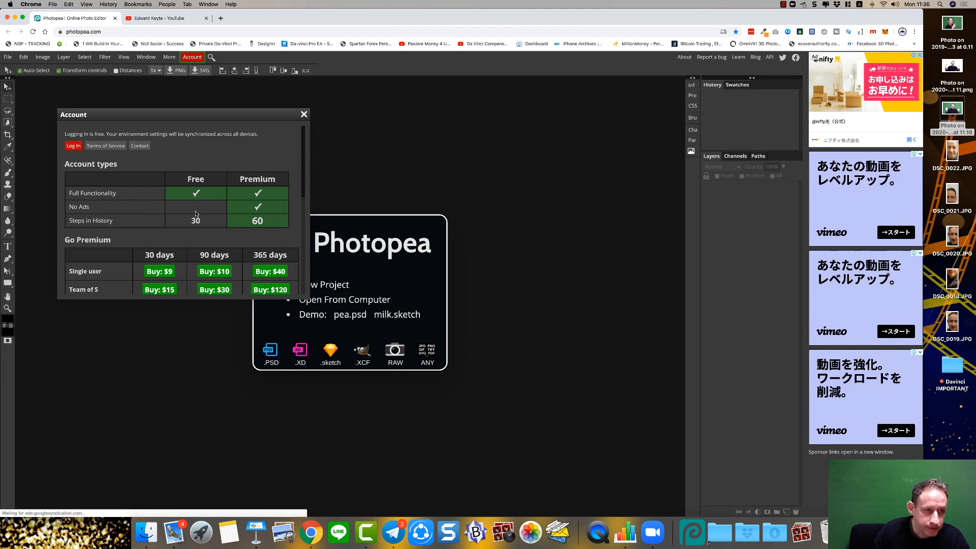
scroll(196, 213, up, 3)
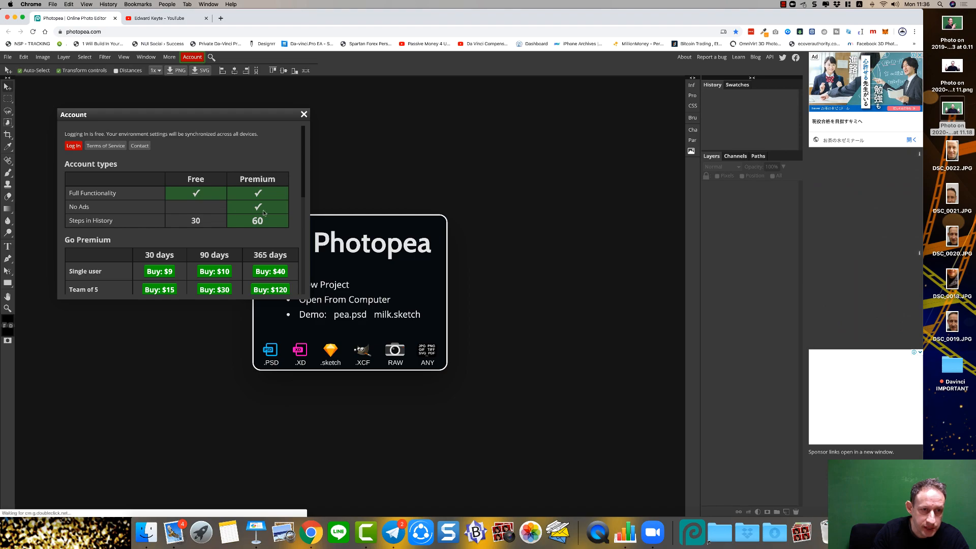
scroll(249, 223, down, 3)
scroll(238, 235, up, 3)
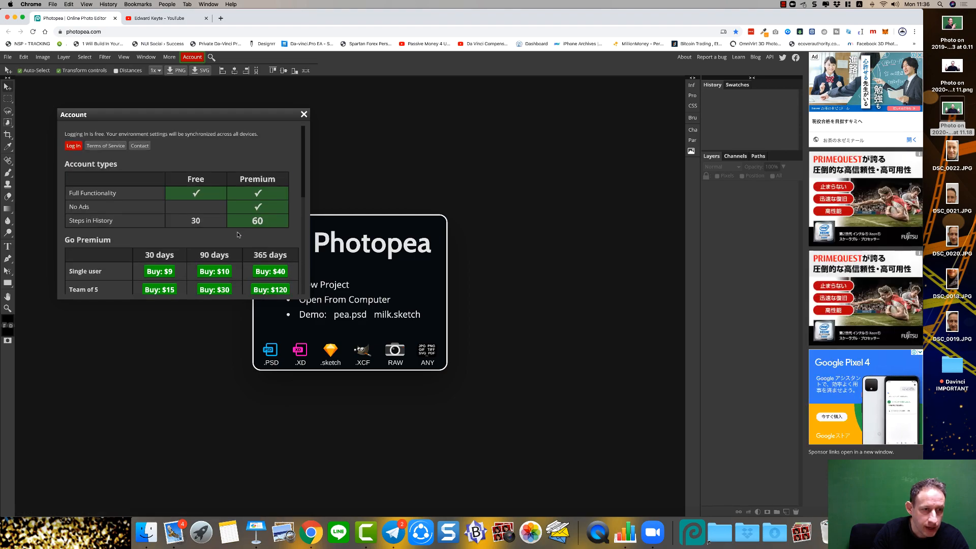
scroll(238, 232, down, 3)
scroll(239, 229, up, 3)
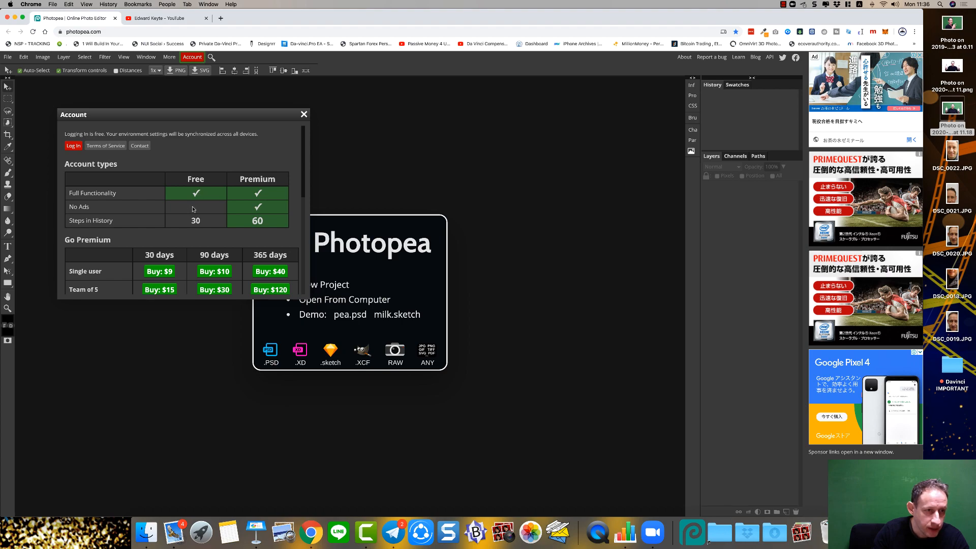
scroll(191, 220, down, 2)
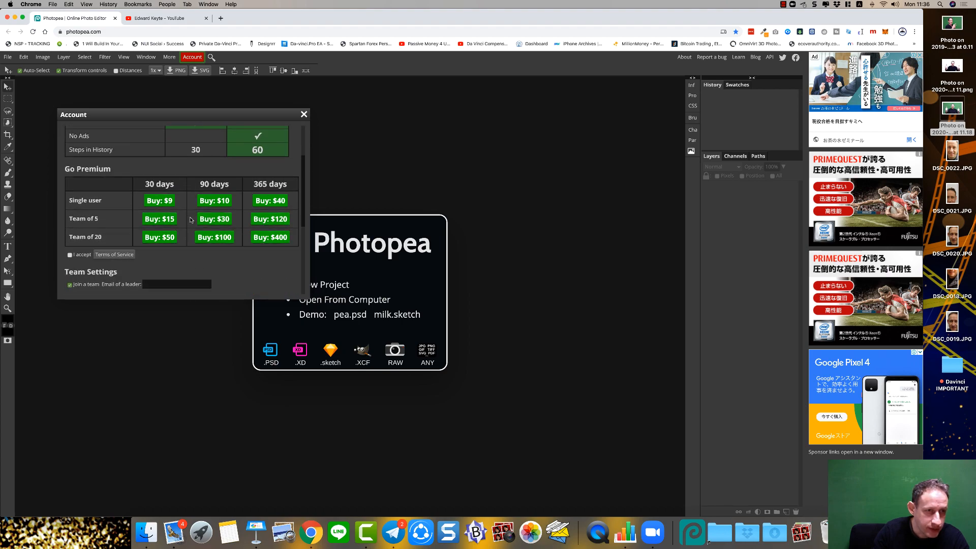
scroll(191, 220, up, 2)
scroll(198, 216, down, 3)
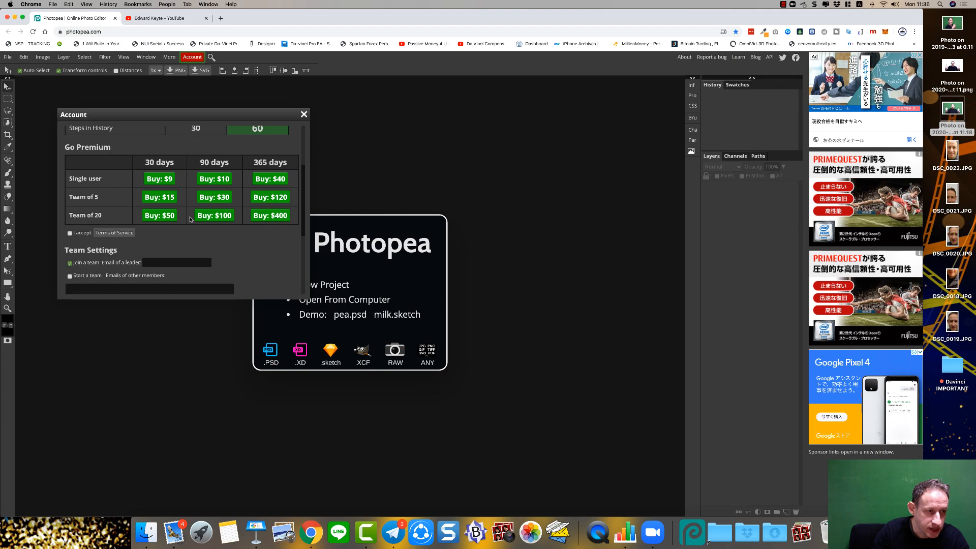
scroll(210, 209, up, 3)
scroll(210, 209, up, 2)
click(304, 115)
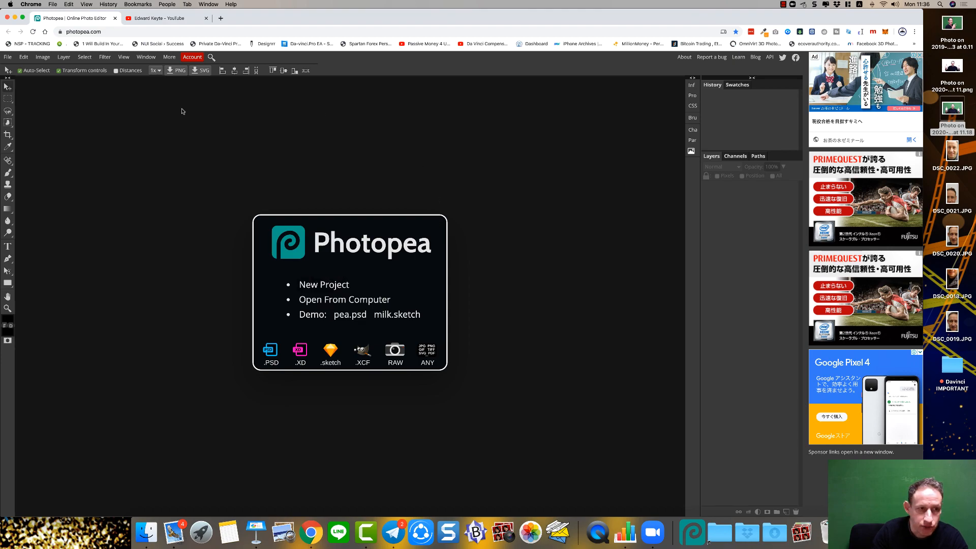
- Open the desktop photo DSC_0020.JPG in Photopea
click(121, 33)
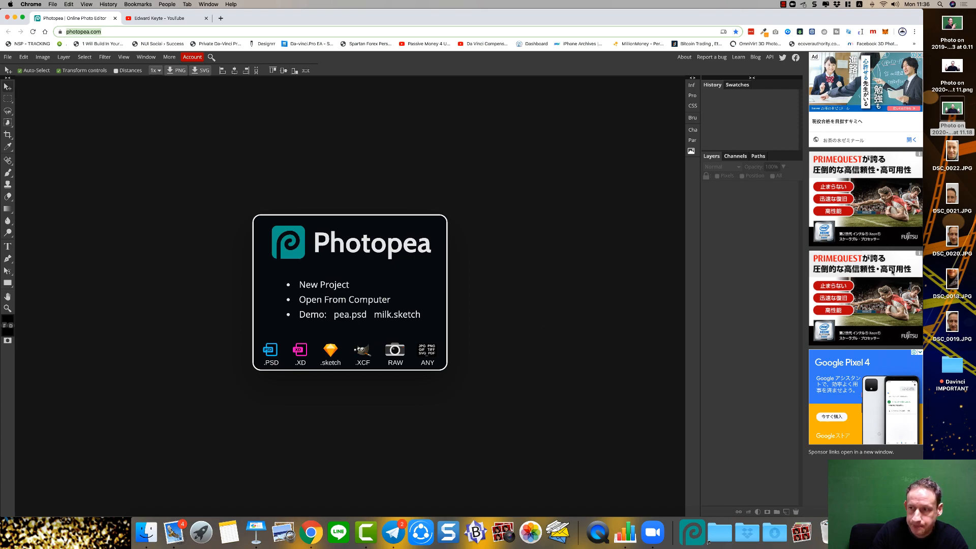
click(975, 247)
click(968, 229)
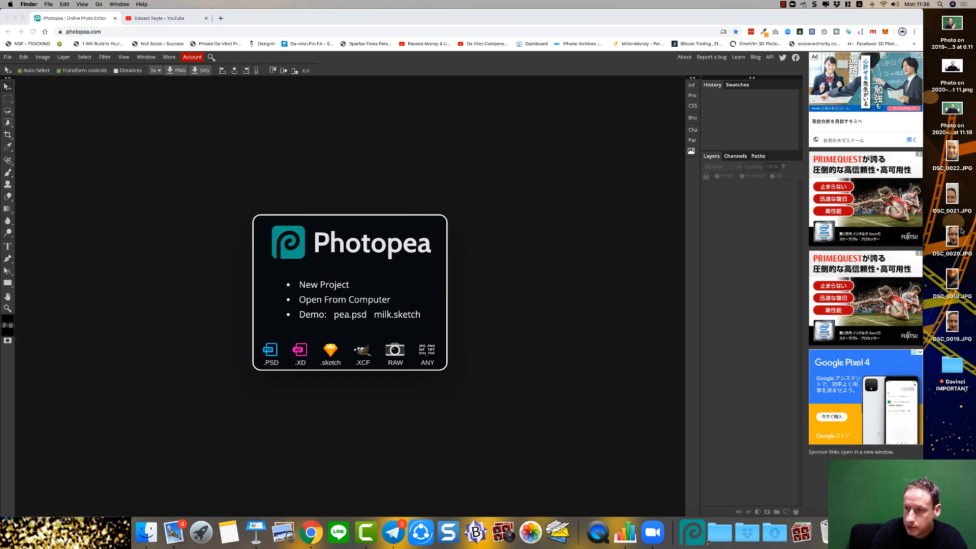
drag(954, 239, 349, 267)
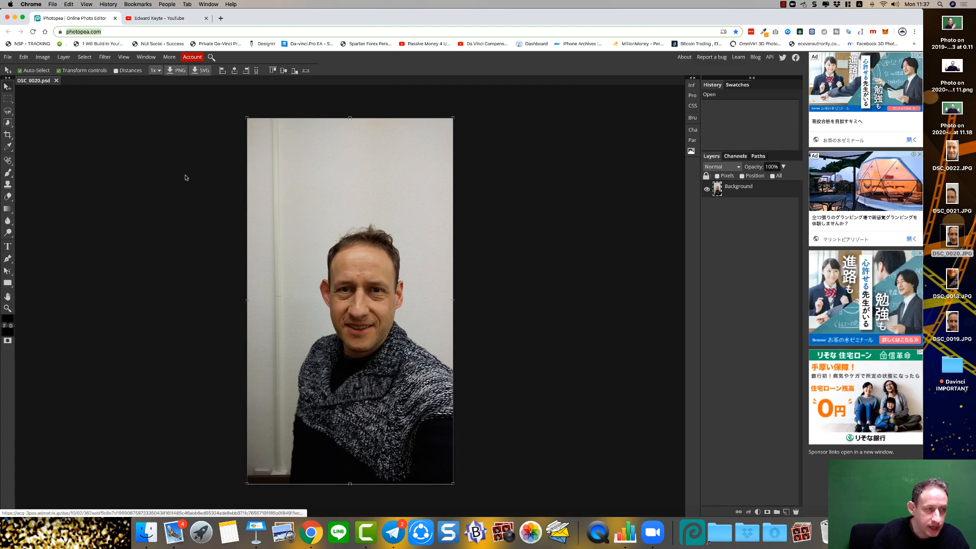
- Activate the Quick Selection tool and start Magic Cut on the portrait photo
click(8, 87)
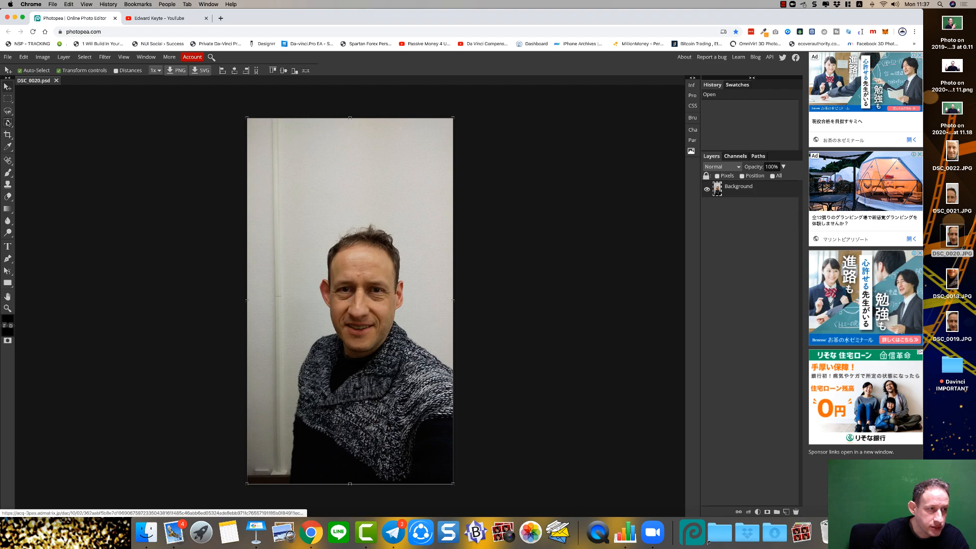
click(8, 123)
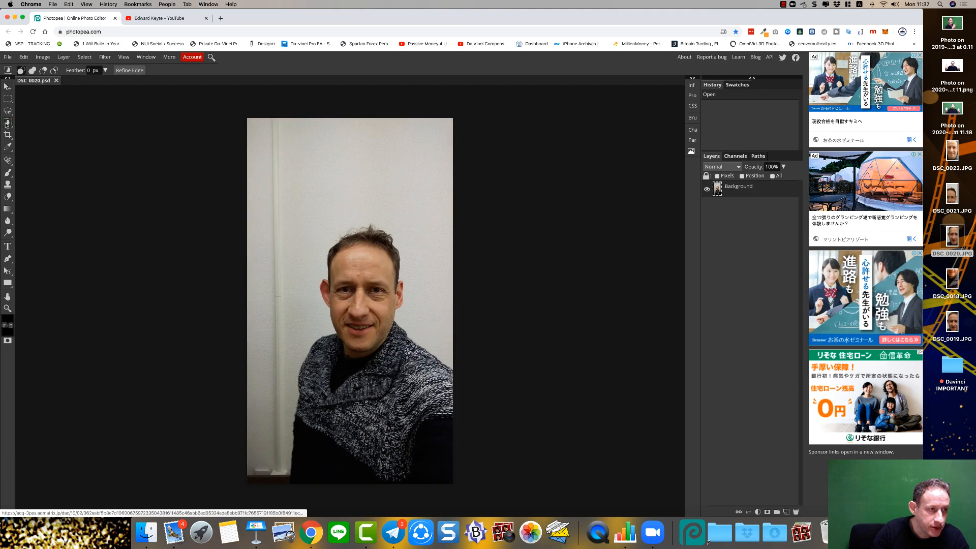
right_click(304, 199)
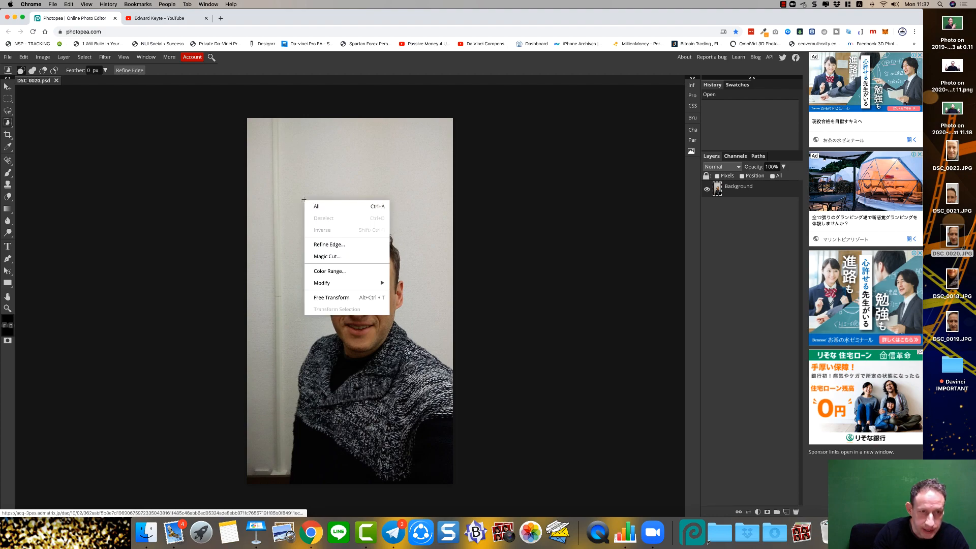
click(322, 257)
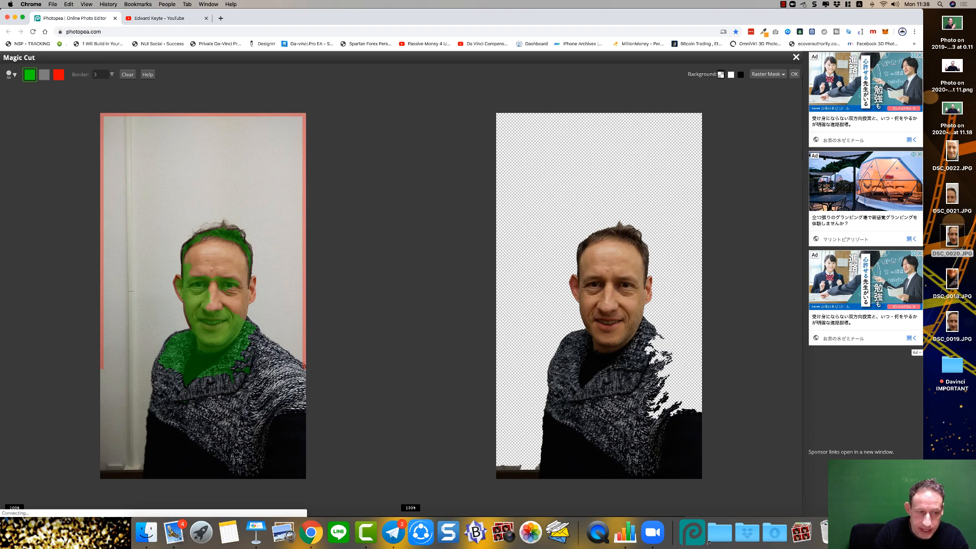
- Mark the missing sweater shoulder as foreground and the wall just above that shoulder as background
mouse_move(260, 341)
mouse_down()
mouse_move(300, 375)
mouse_move(293, 386)
mouse_up()
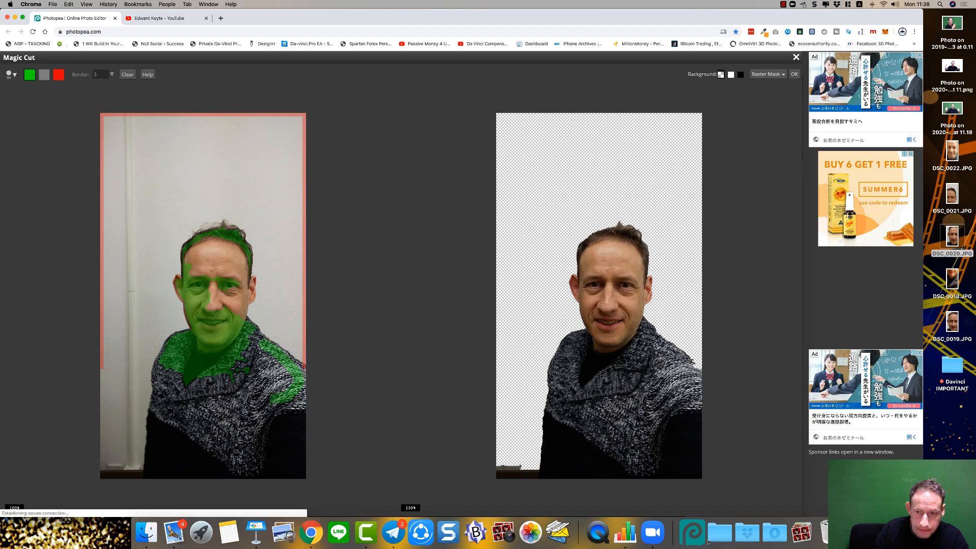
click(58, 75)
drag(280, 325, 309, 356)
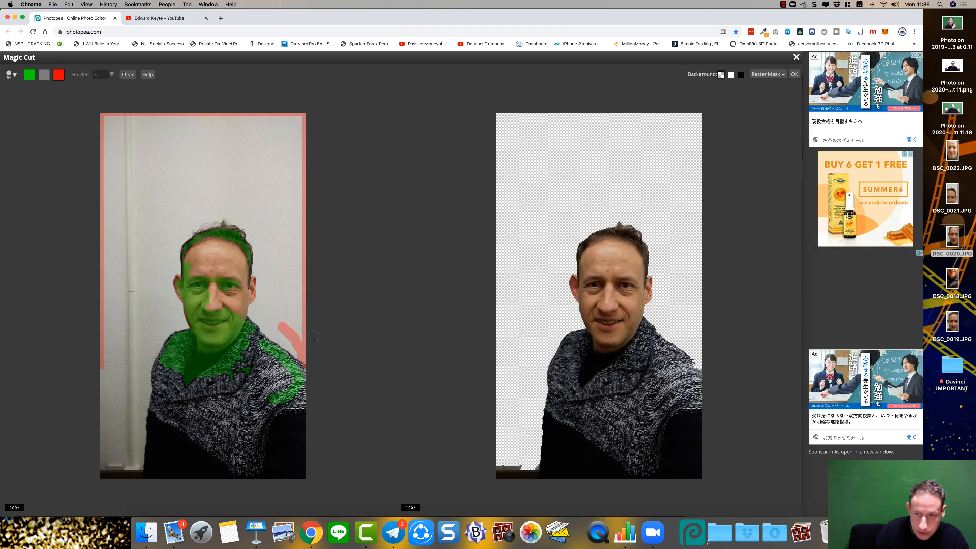
- Try marking the photo's lower-left floor corner as foreground, and erase that marking with the grey brush
click(29, 79)
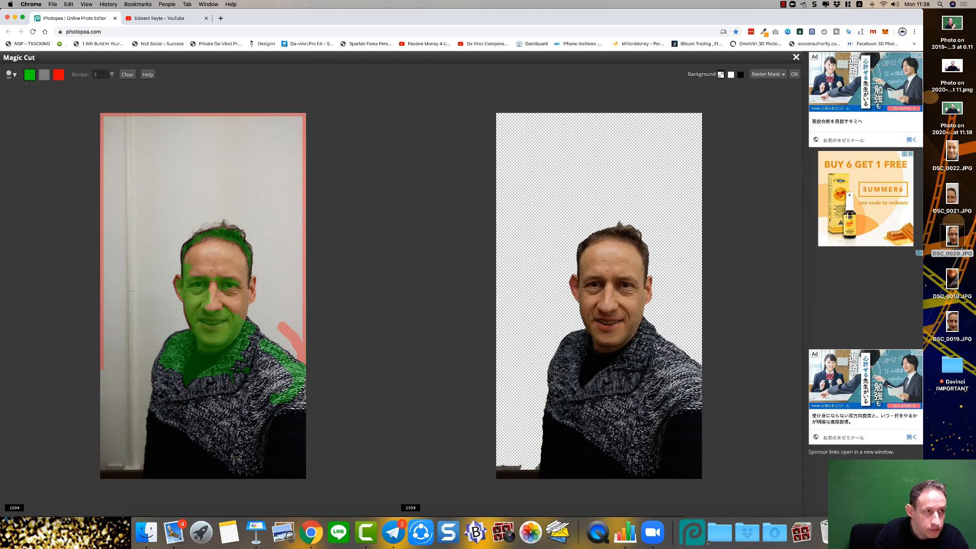
mouse_move(113, 457)
mouse_down()
mouse_move(111, 472)
mouse_move(104, 465)
mouse_move(140, 470)
mouse_move(131, 476)
mouse_up()
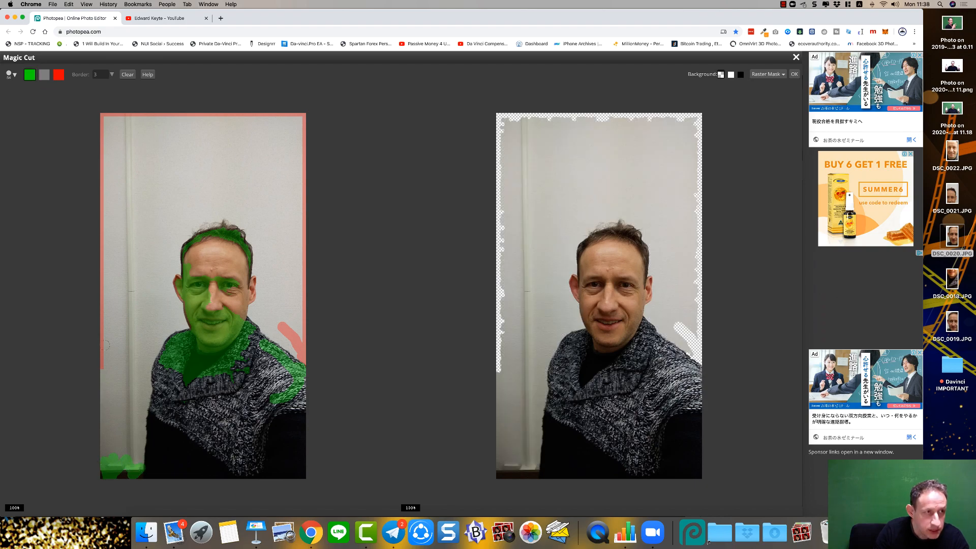
click(44, 77)
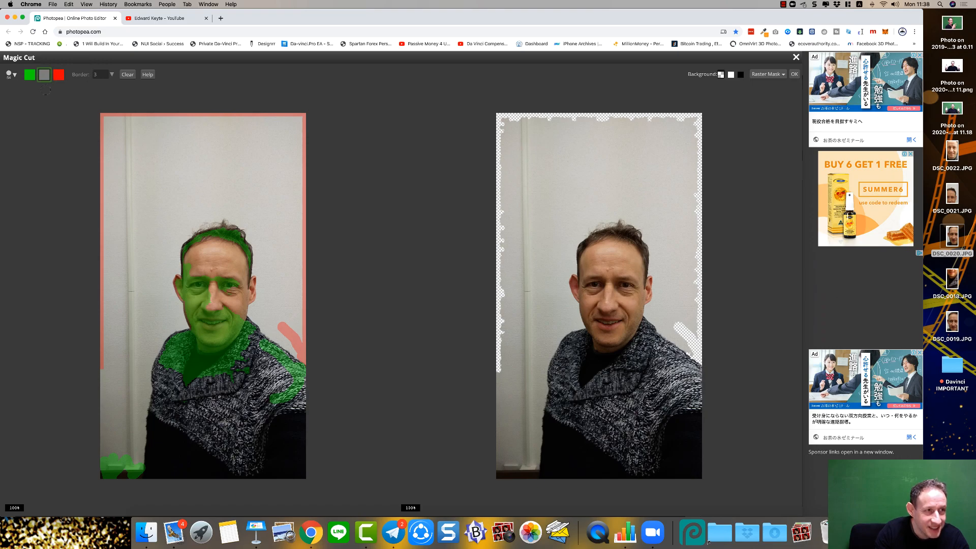
mouse_move(106, 448)
mouse_down()
mouse_move(107, 490)
mouse_move(110, 453)
mouse_move(115, 477)
mouse_move(132, 448)
mouse_move(119, 465)
mouse_move(141, 473)
mouse_up()
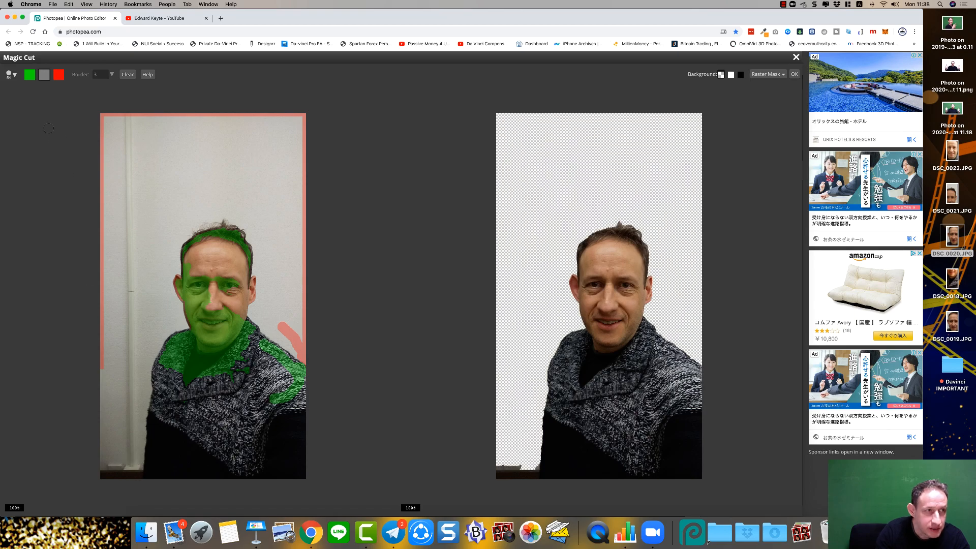
- Mark the leftover floor strip in the photo's lower-left corner as background
click(59, 77)
mouse_move(113, 452)
mouse_down()
mouse_move(113, 473)
mouse_move(109, 460)
mouse_up()
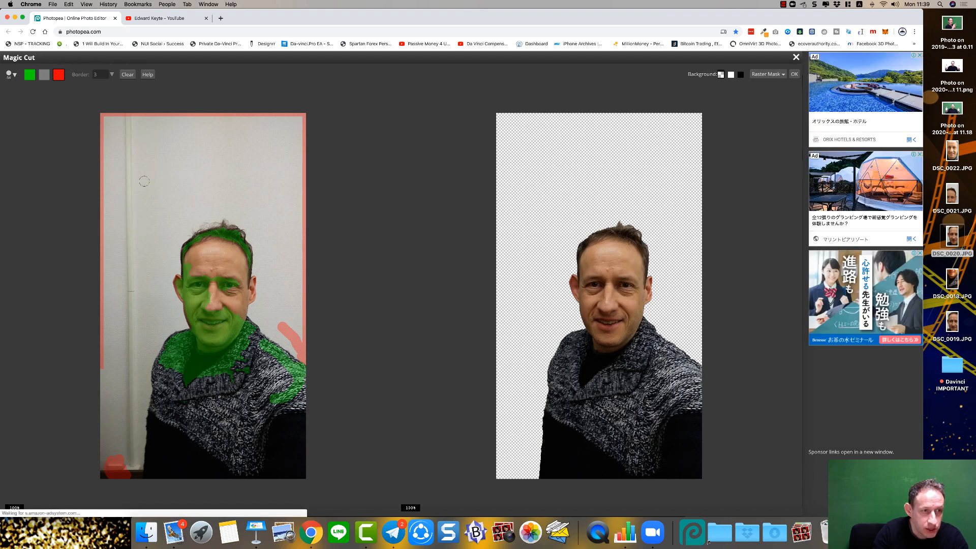
- Set the Magic Cut brush to 10 px size and 100% hardness and choose the green foreground marker
click(14, 76)
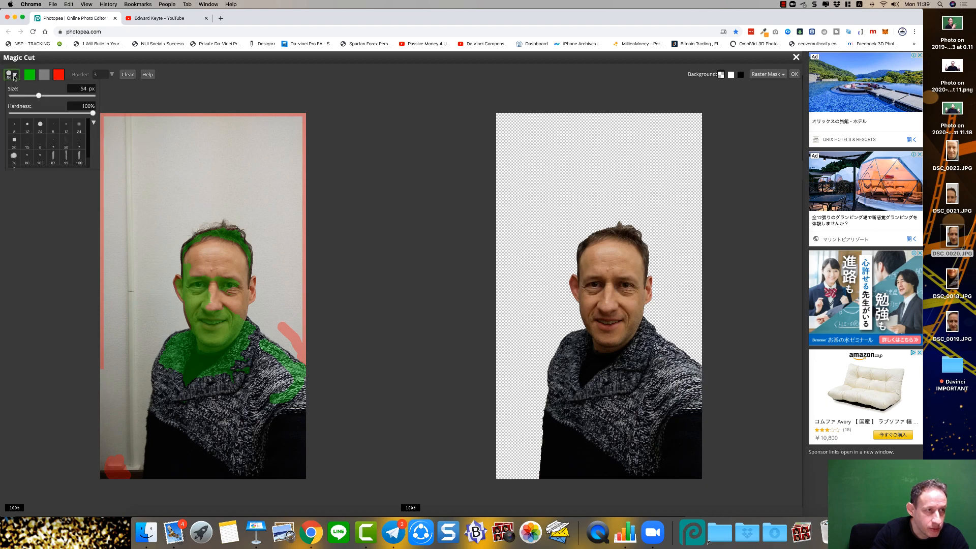
mouse_move(38, 95)
mouse_down()
mouse_move(52, 97)
mouse_move(23, 97)
mouse_up()
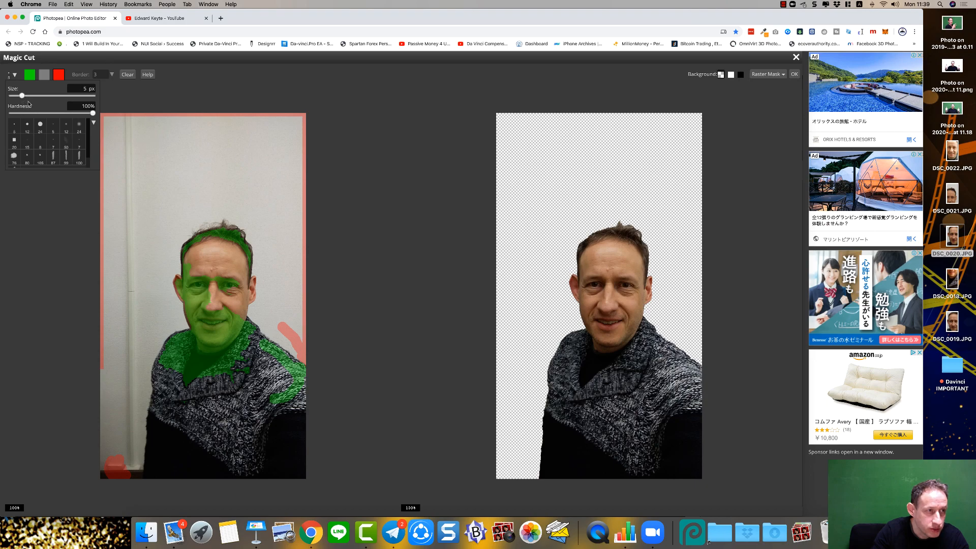
scroll(62, 146, down, 2)
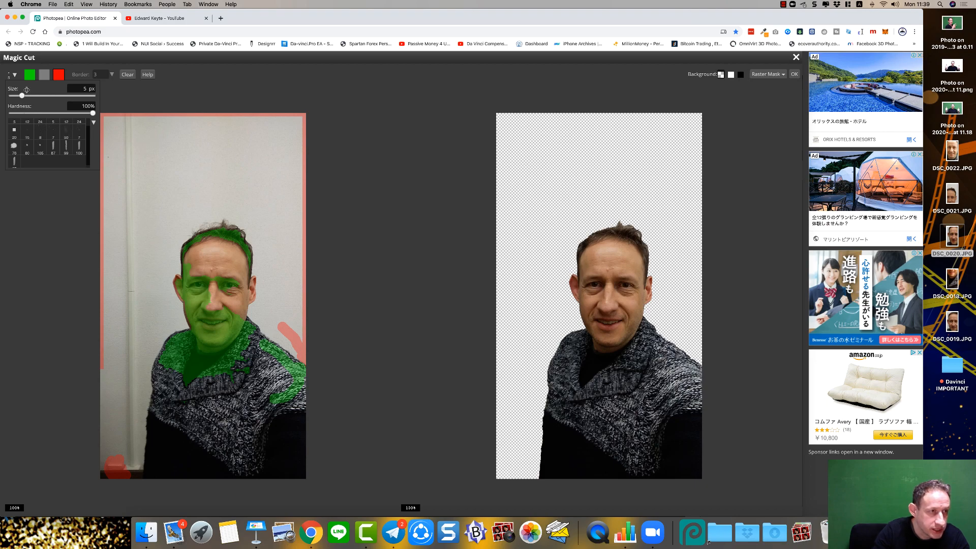
drag(22, 97, 26, 97)
click(92, 114)
mouse_move(92, 113)
mouse_down()
mouse_move(74, 115)
mouse_move(93, 112)
mouse_up()
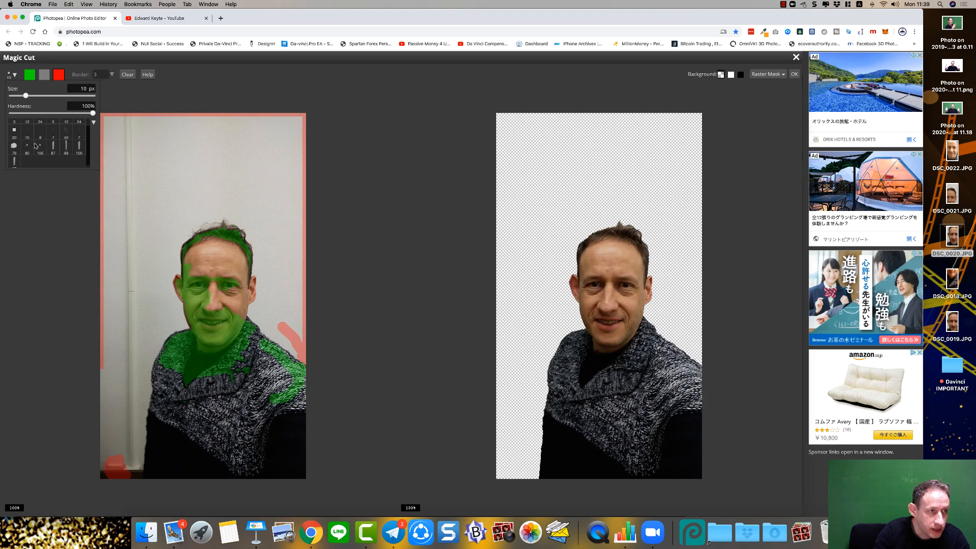
click(29, 75)
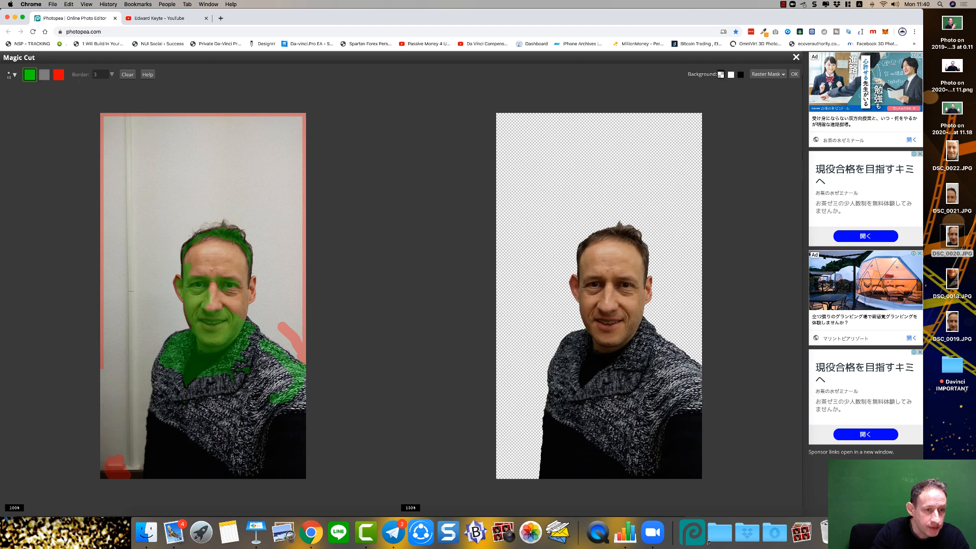
- Preview the cut-out against white, black and transparent backgrounds, and apply the Magic Cut result as a raster mask
click(44, 78)
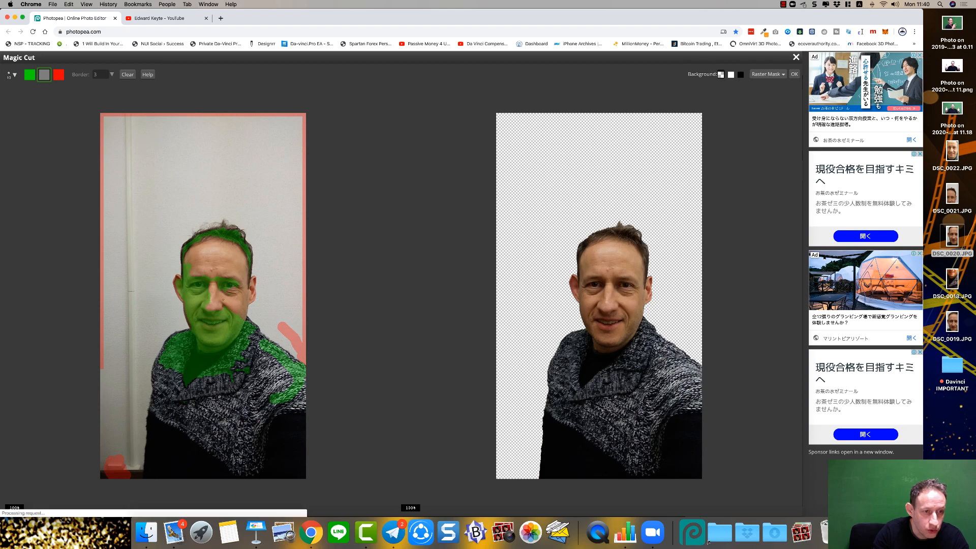
click(59, 76)
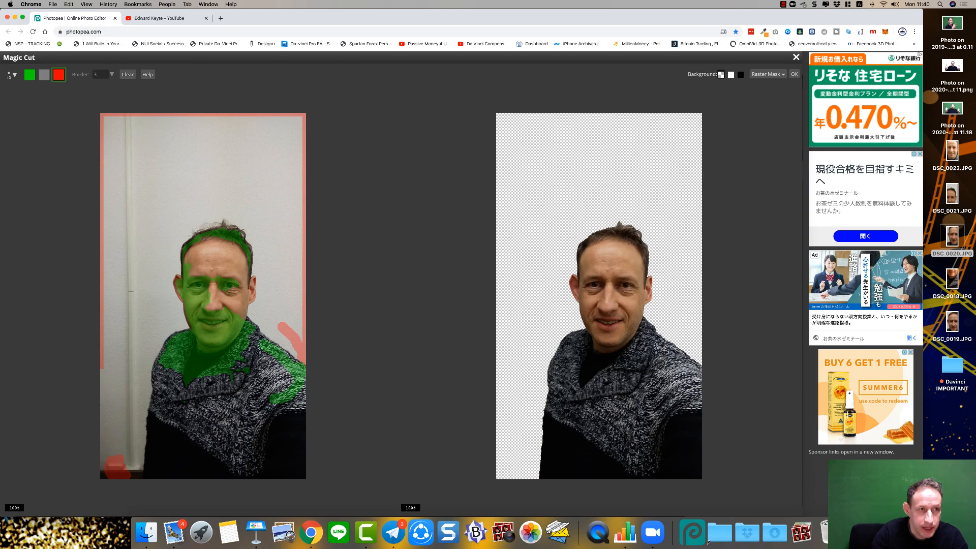
click(721, 77)
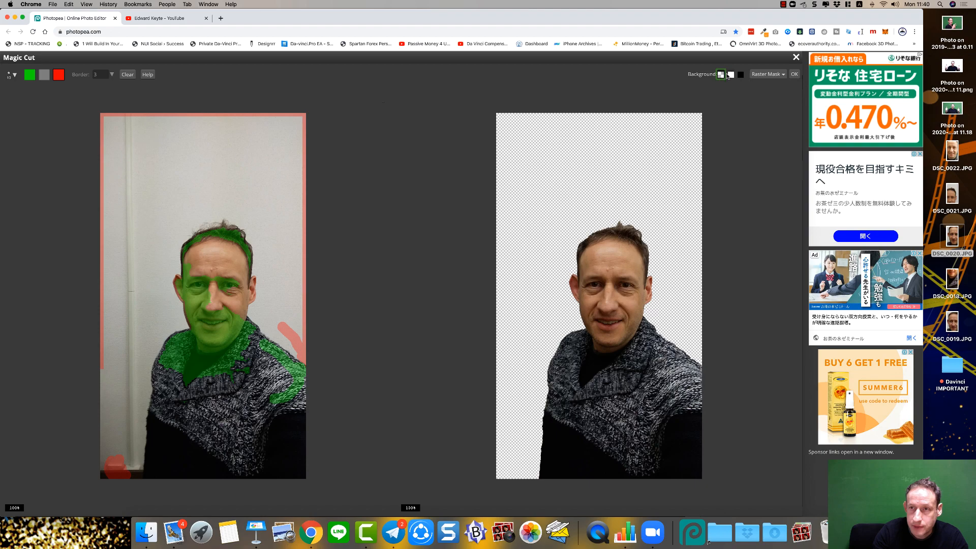
click(731, 74)
click(740, 74)
click(721, 75)
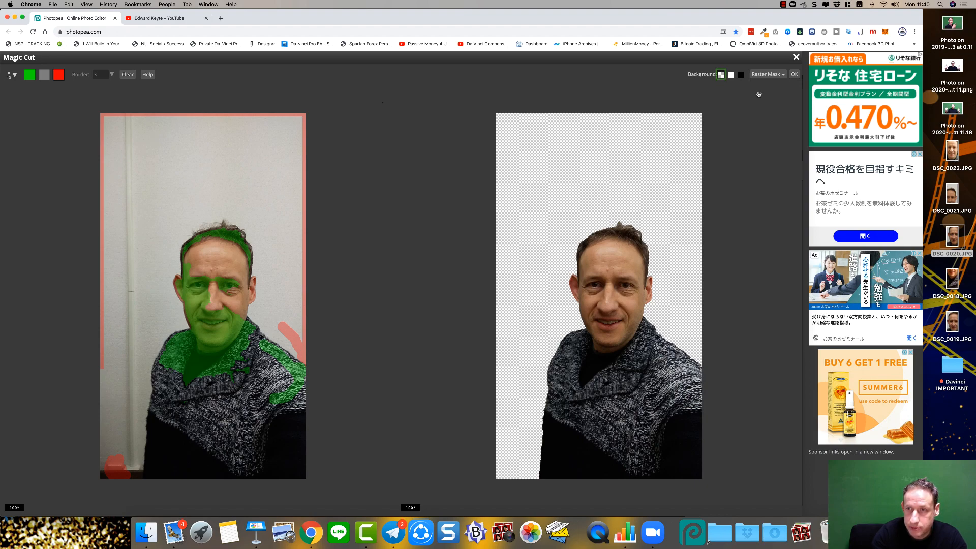
click(794, 75)
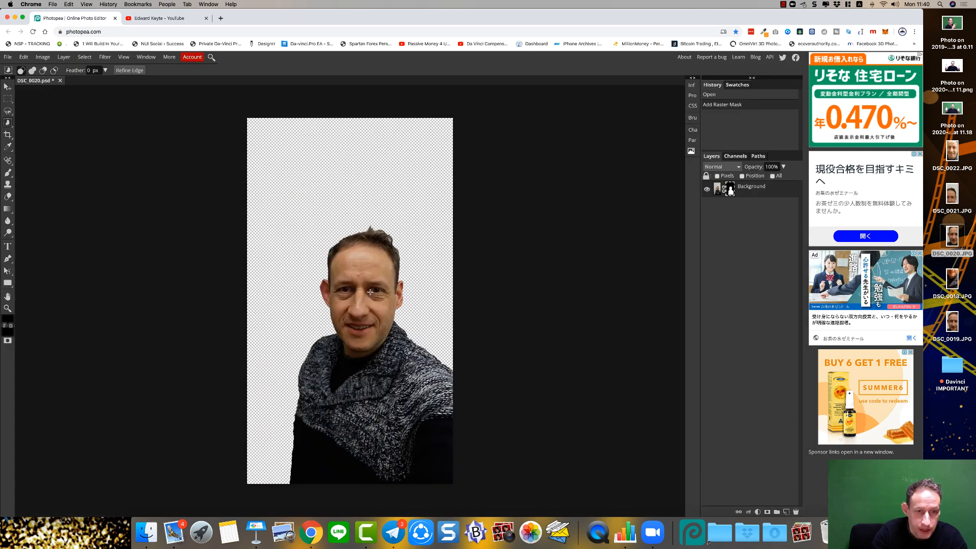
- Place bg250.jpg from the Finder Backgrounds folder into the document and enlarge it to about 155% width and 248% height
click(146, 531)
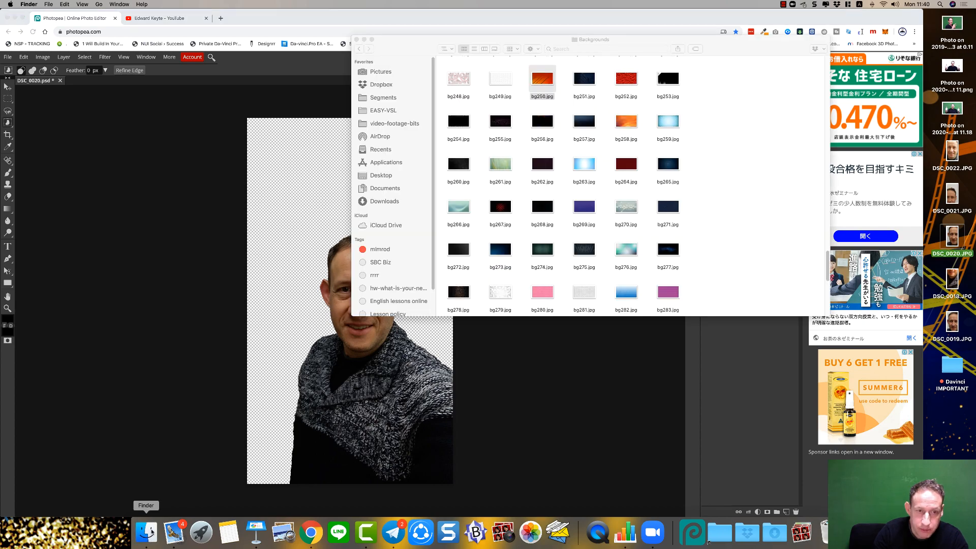
drag(537, 81, 298, 200)
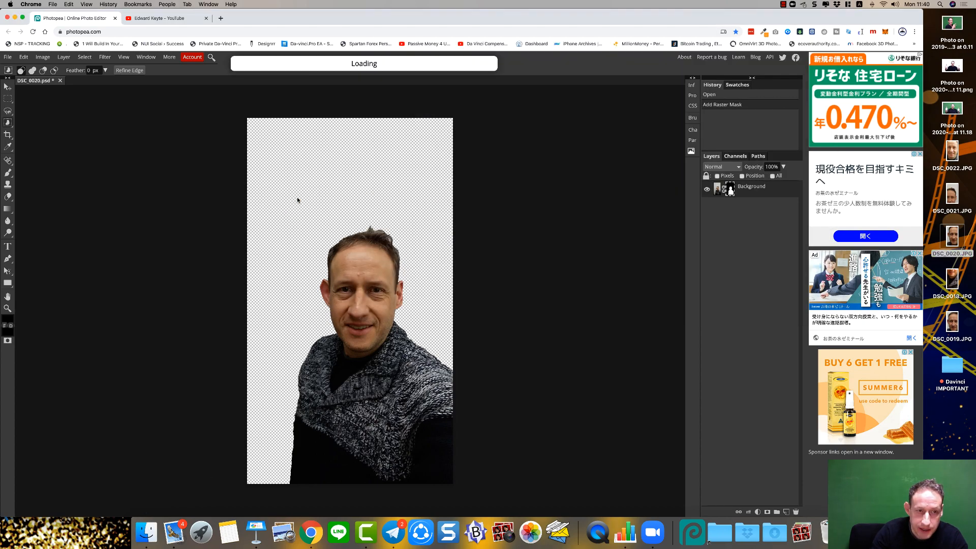
drag(315, 257, 319, 138)
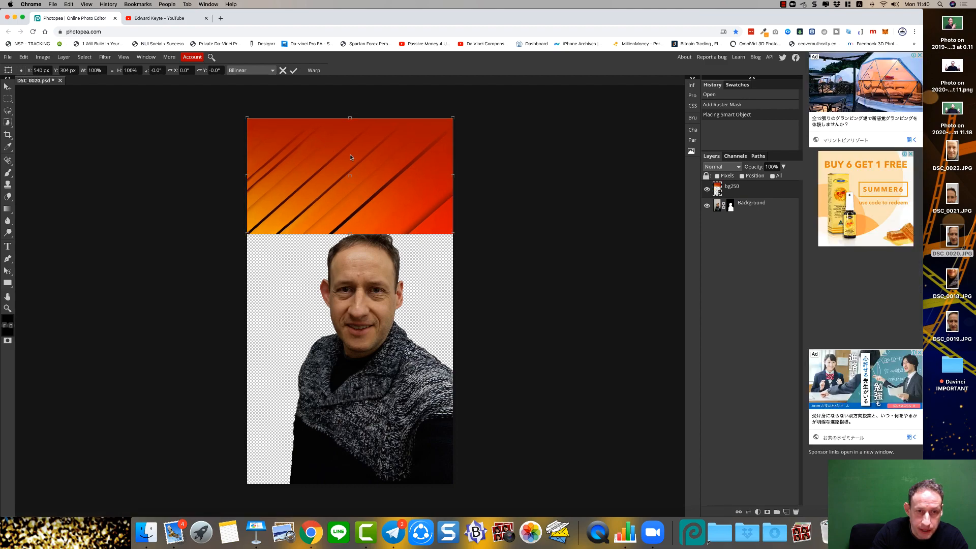
drag(451, 241, 566, 405)
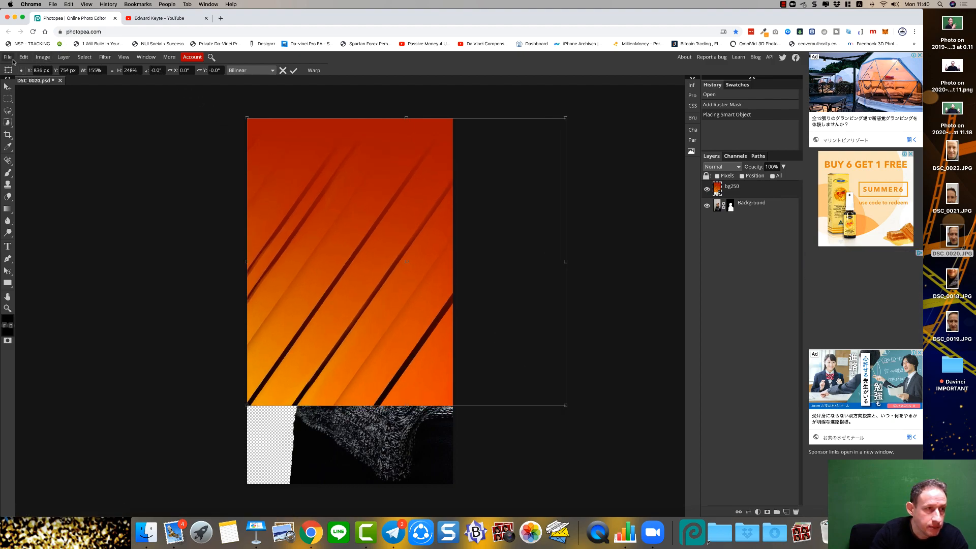
- Set the canvas height to 1080 px to make the canvas square
click(41, 60)
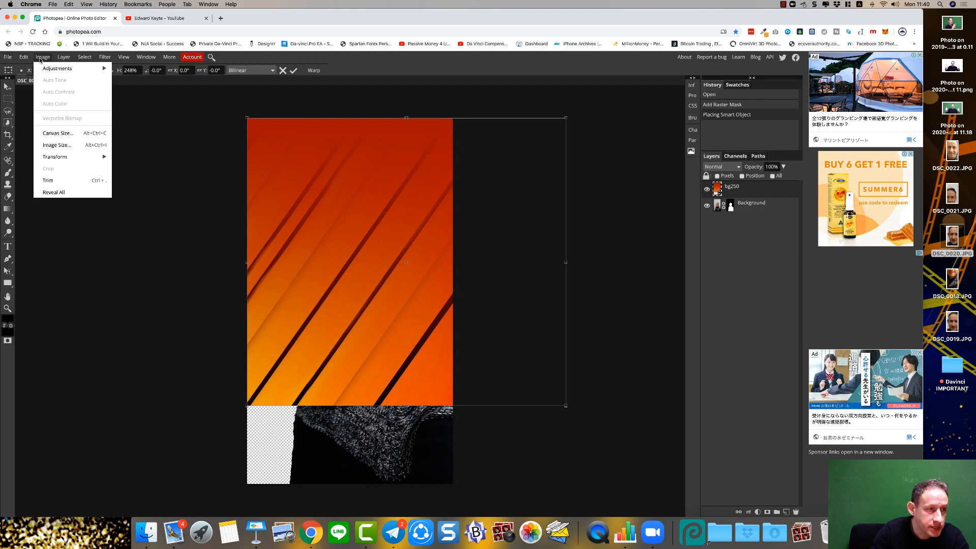
click(56, 133)
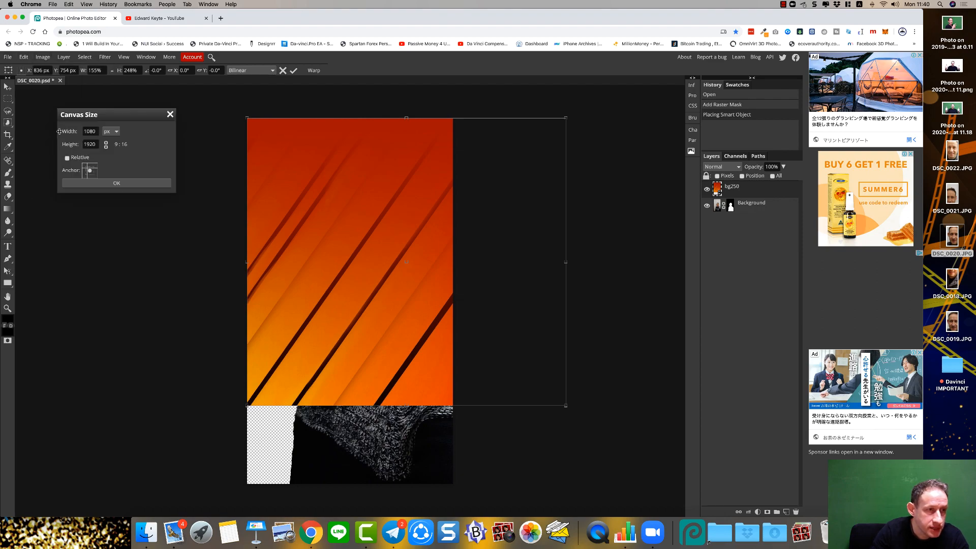
click(90, 144)
double_click(90, 144)
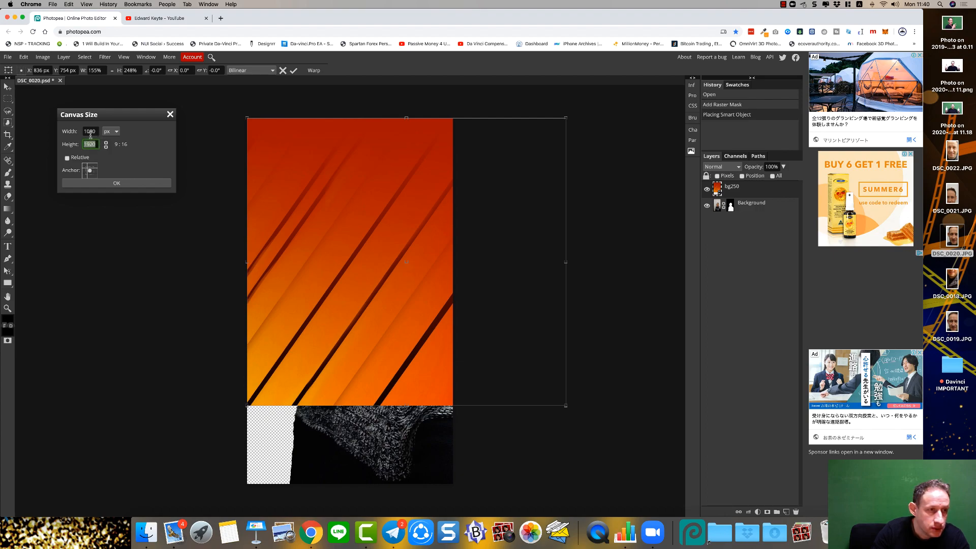
text(1080)
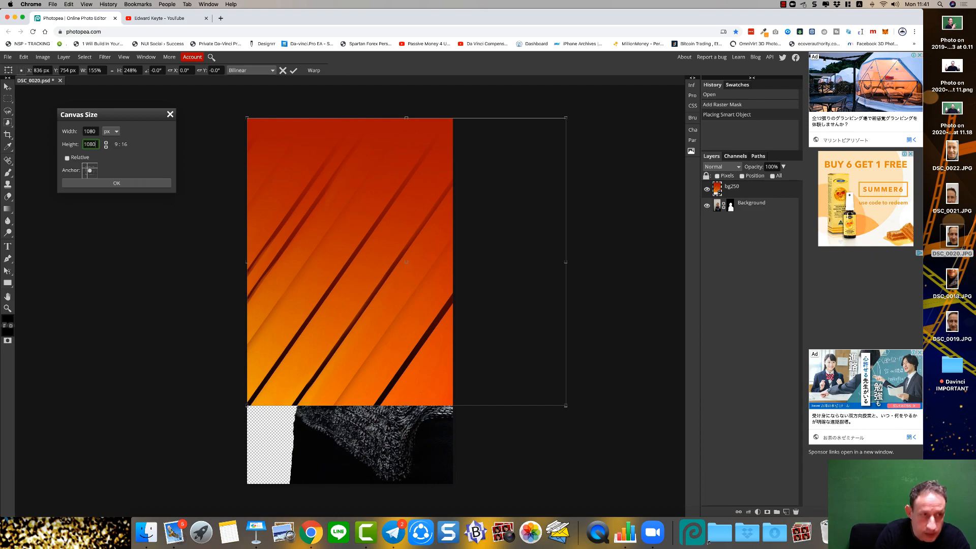
click(126, 184)
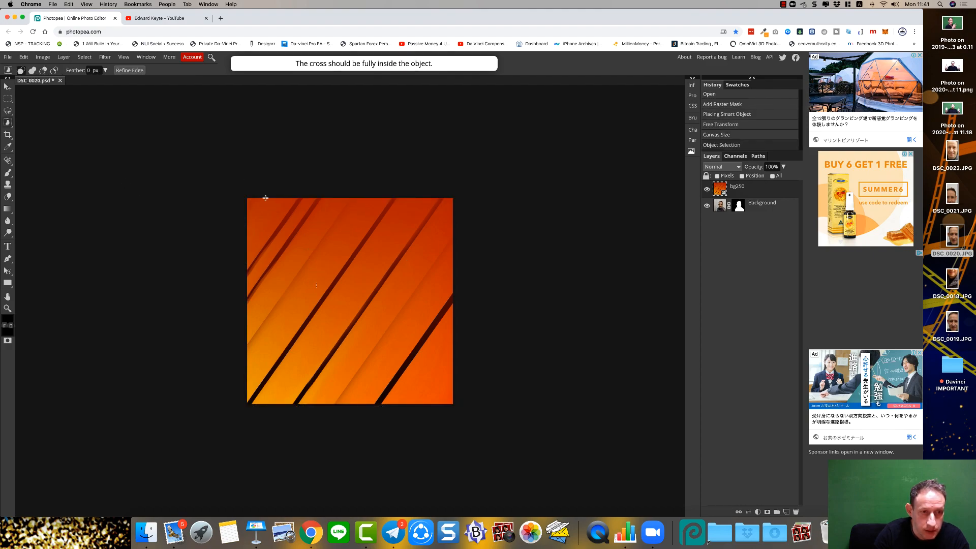
- Reposition the orange bg250 image with the Move tool so that it covers the whole canvas
click(9, 88)
drag(325, 316, 313, 316)
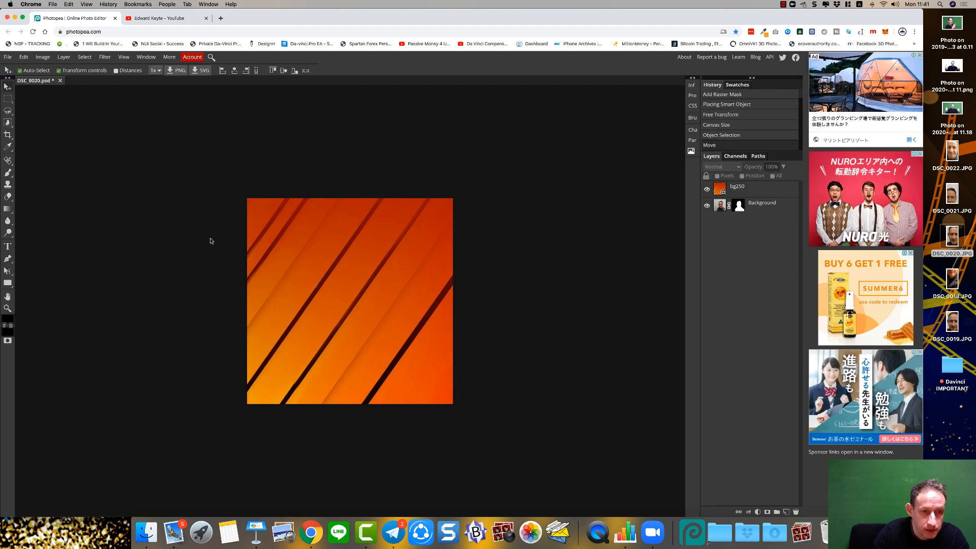
drag(278, 259, 371, 275)
click(317, 286)
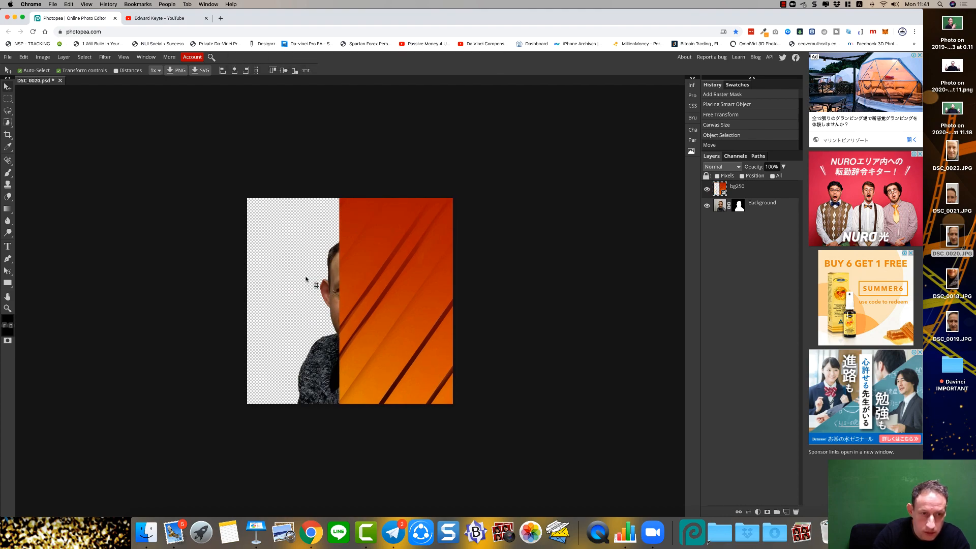
drag(409, 323, 311, 300)
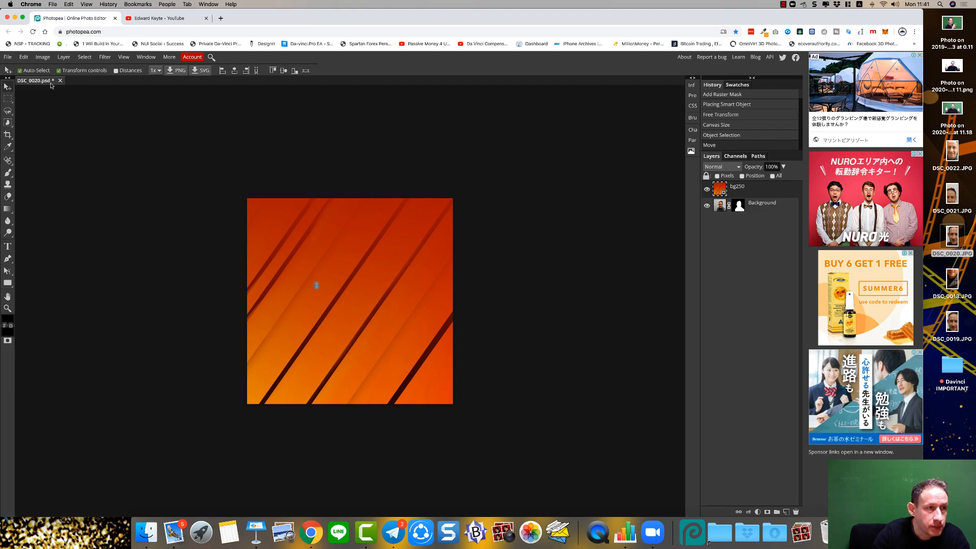
drag(339, 256, 318, 282)
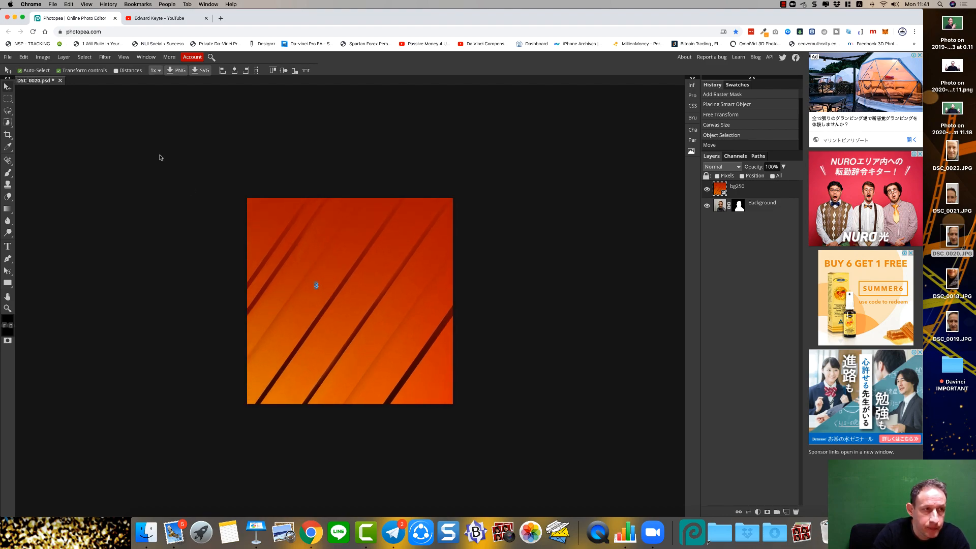
- Arrange the bg250 layer behind the cut-out, and move the person slightly up and to the right
click(64, 58)
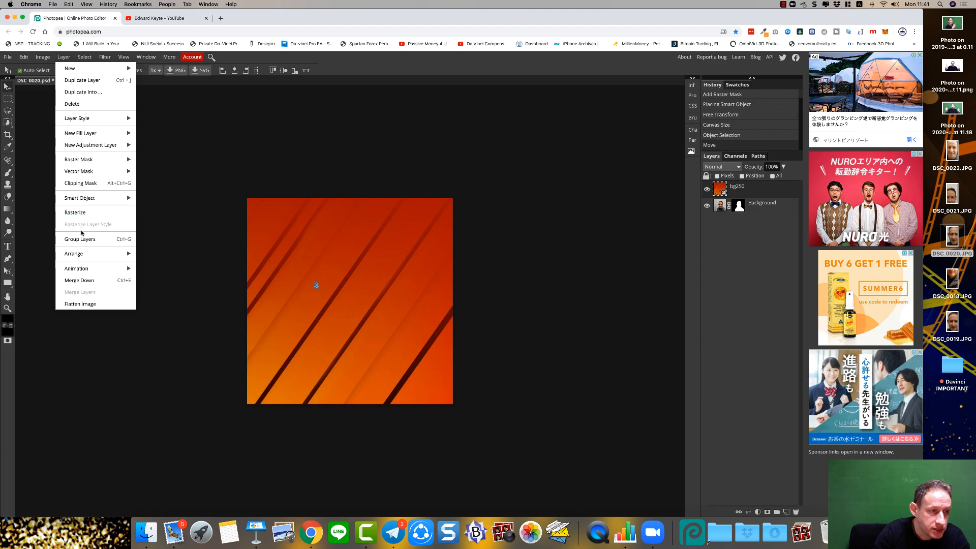
mouse_move(83, 255)
click(152, 290)
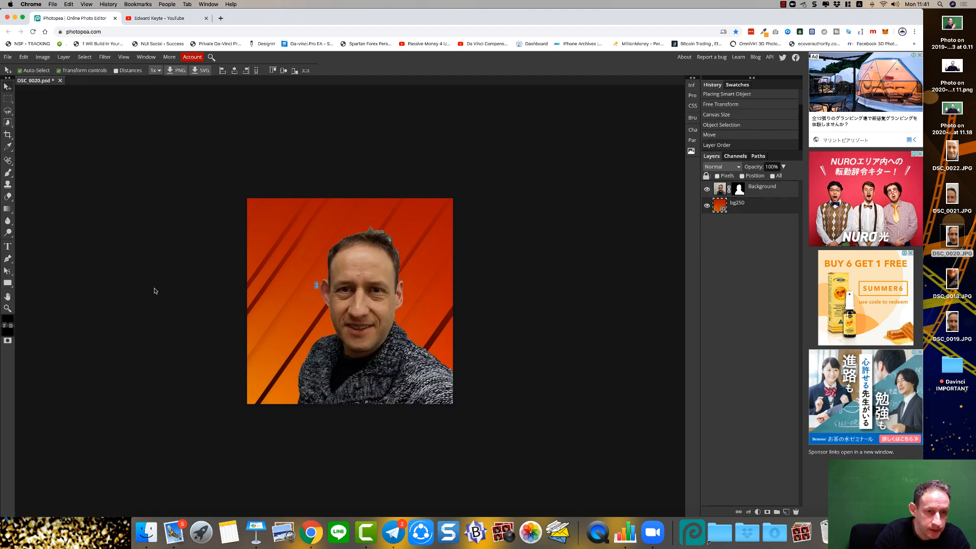
drag(363, 275, 370, 251)
click(39, 90)
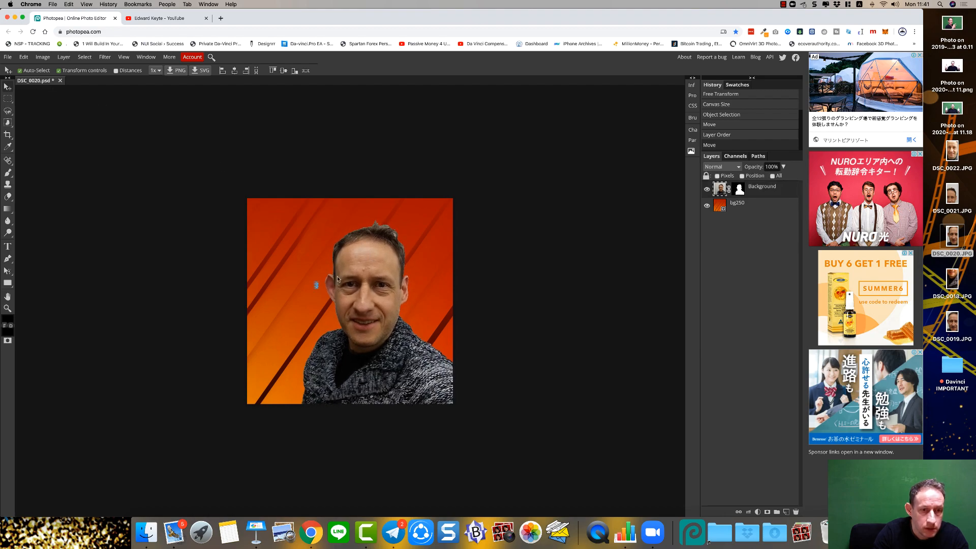
click(315, 286)
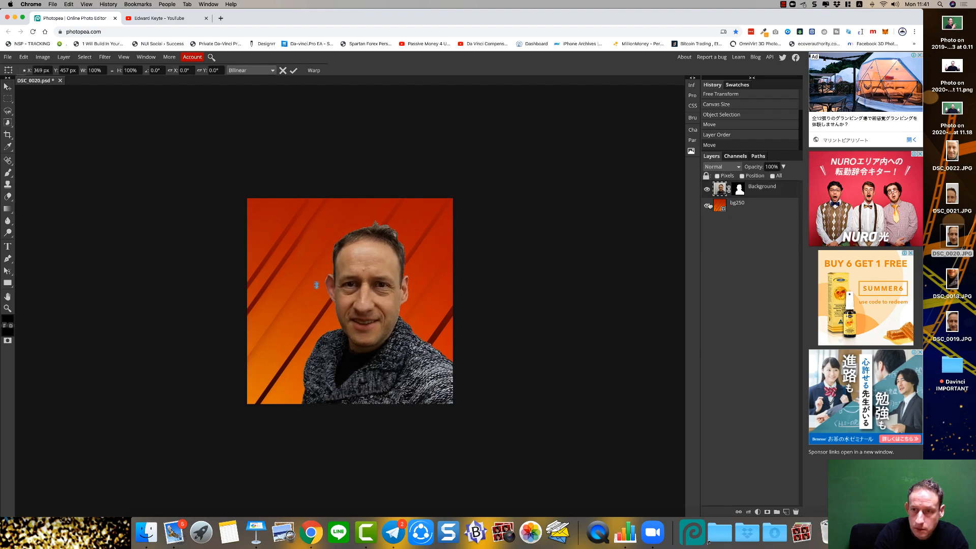
click(753, 191)
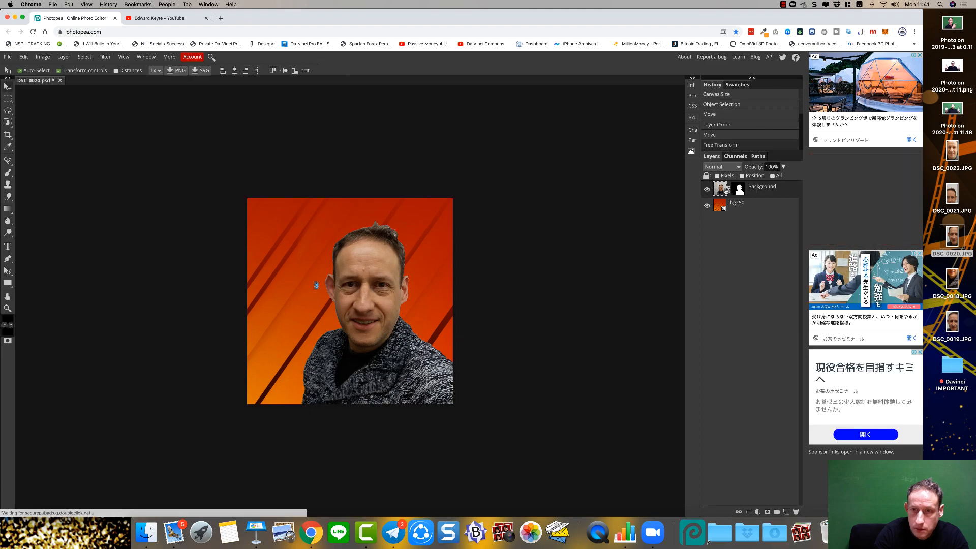
click(718, 207)
click(720, 189)
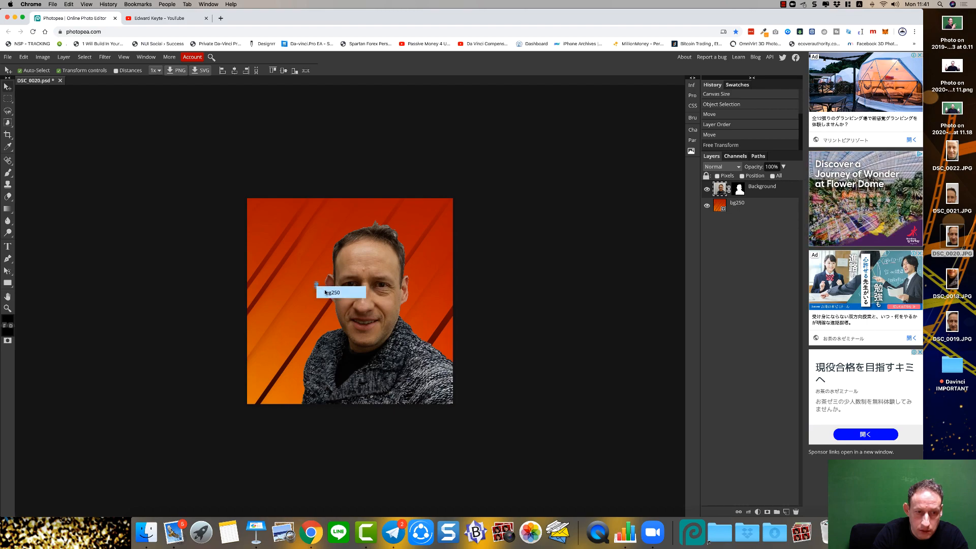
click(324, 292)
click(316, 286)
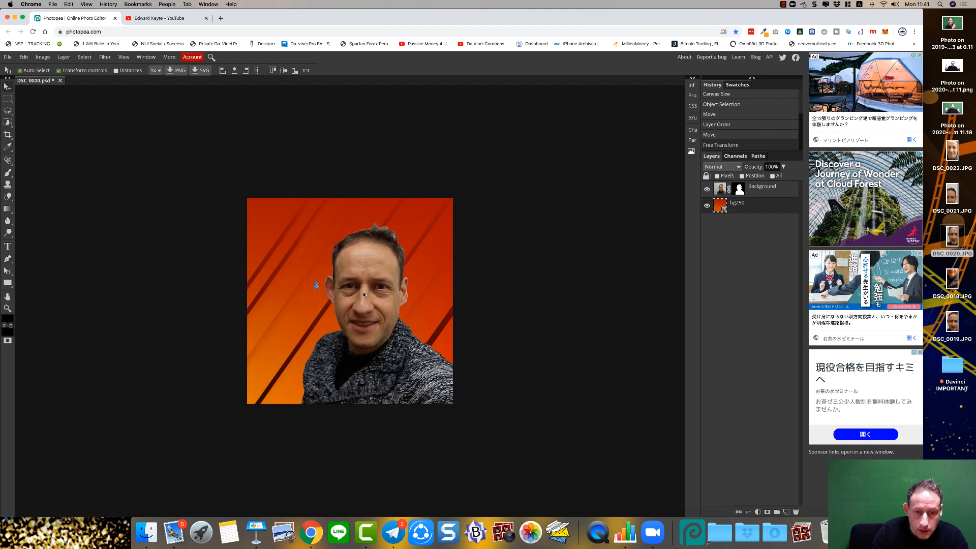
- Shift the cut-out person slightly down and to the right on the orange background
drag(371, 295, 373, 297)
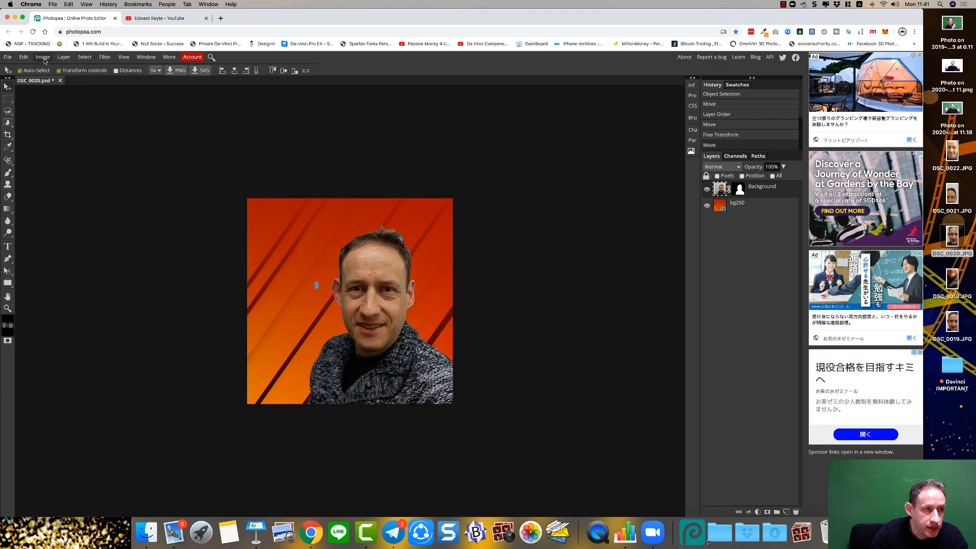
- Add an outer glow and a 3 px white outside stroke to the cut-out's layer style
click(64, 58)
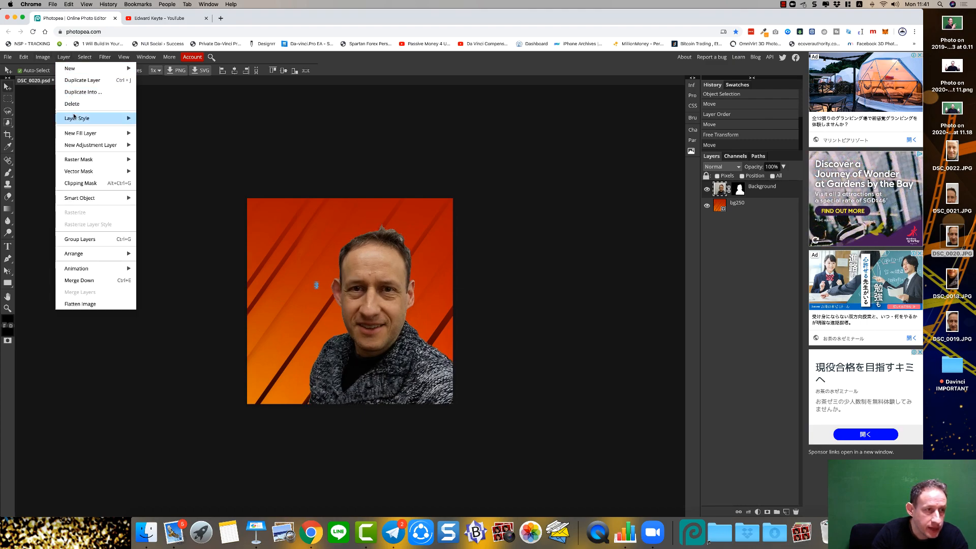
mouse_move(77, 120)
click(170, 119)
drag(171, 120, 149, 113)
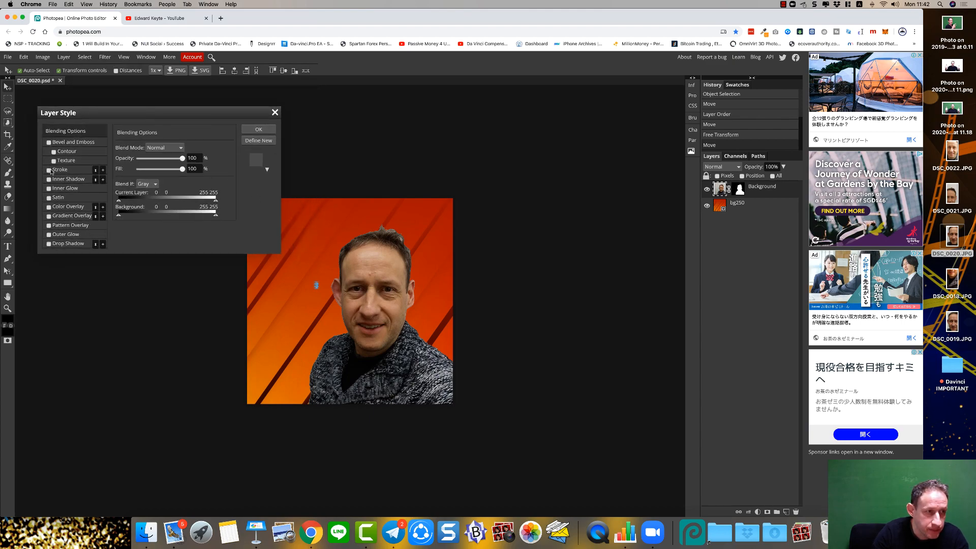
click(49, 235)
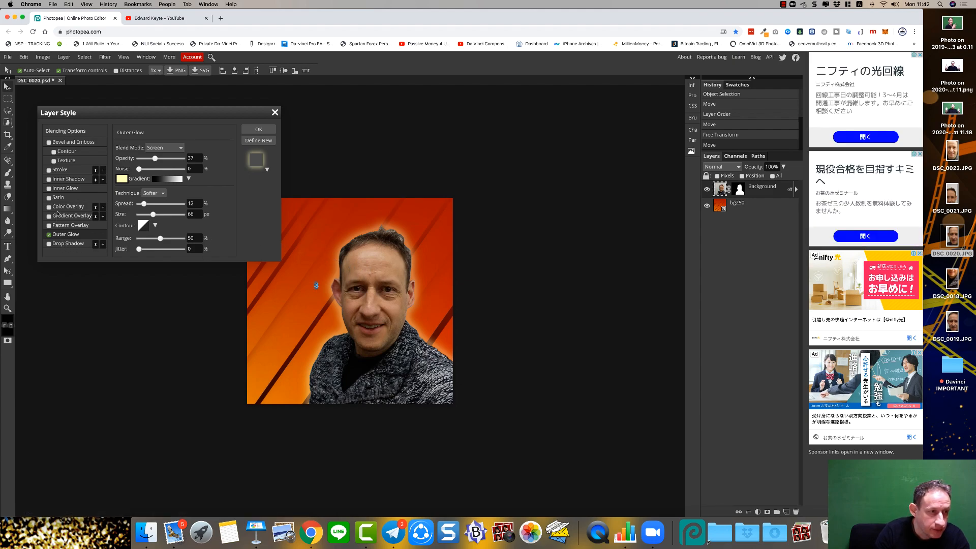
click(49, 170)
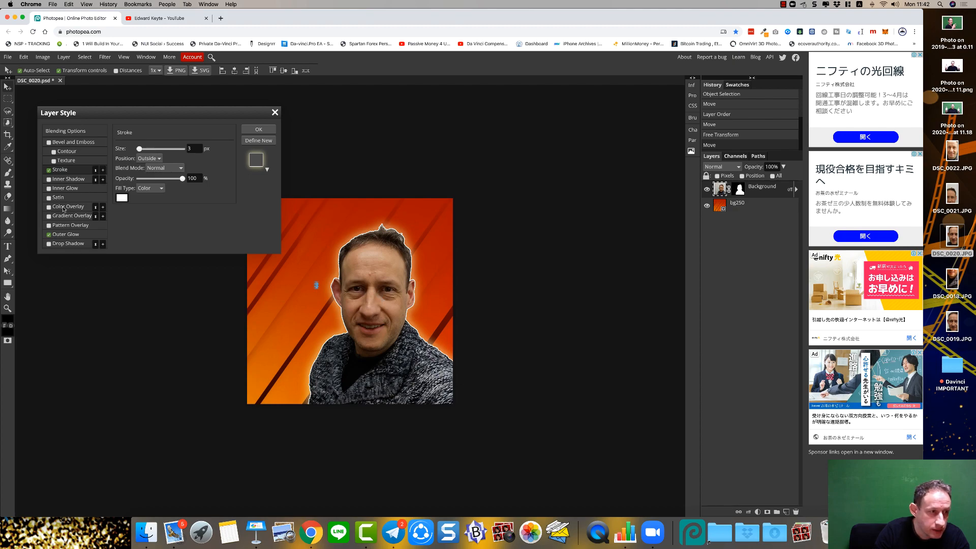
- Try a drop shadow on the cut-out at sizes between 153 px and 33 px, and switch it off again
click(49, 245)
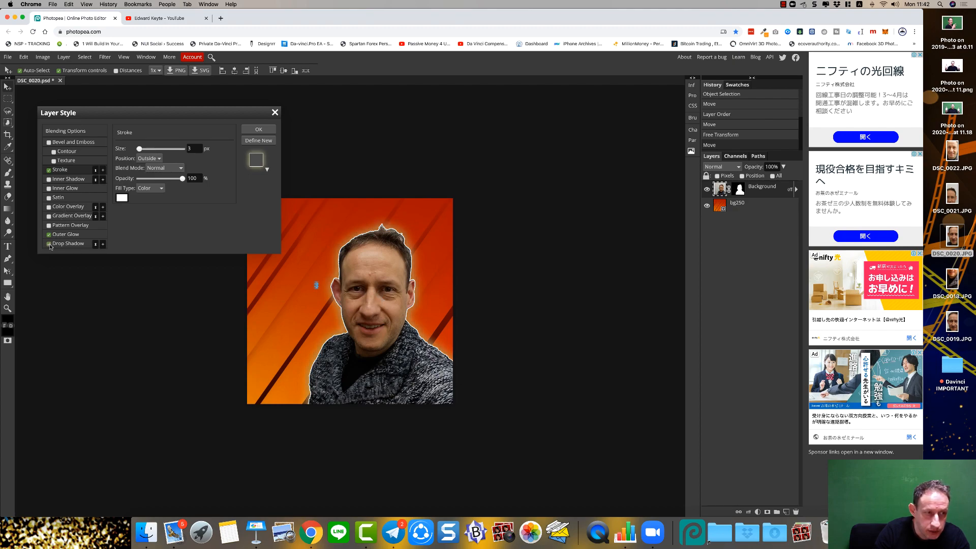
click(66, 244)
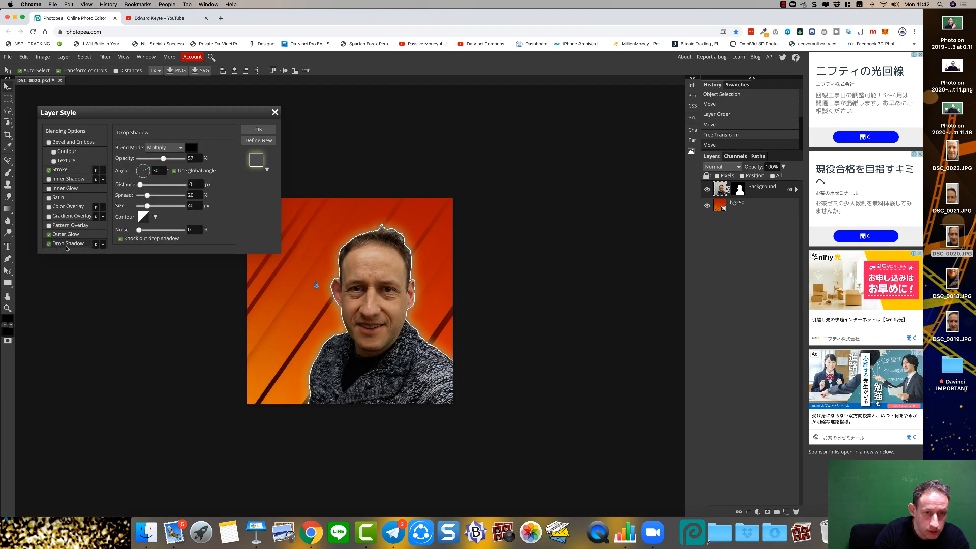
click(172, 206)
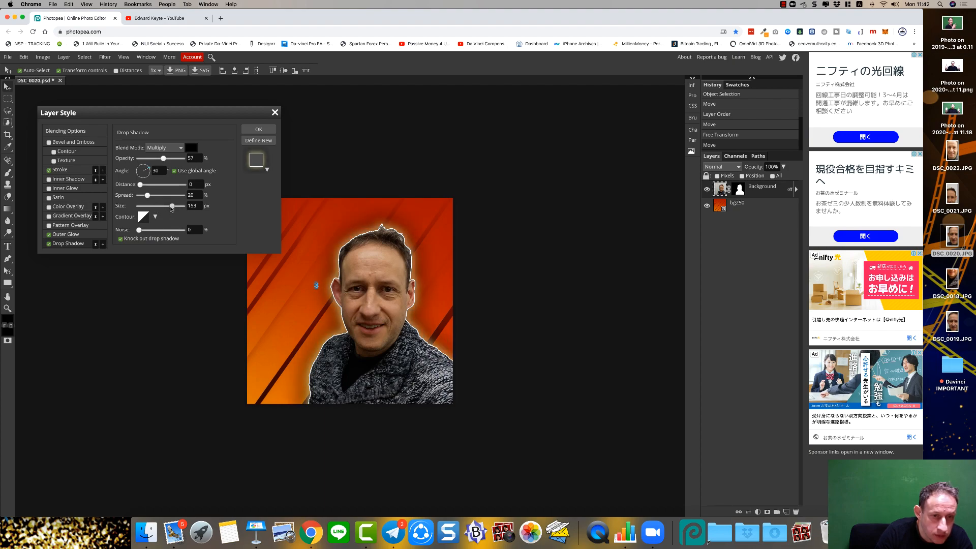
drag(172, 208, 146, 208)
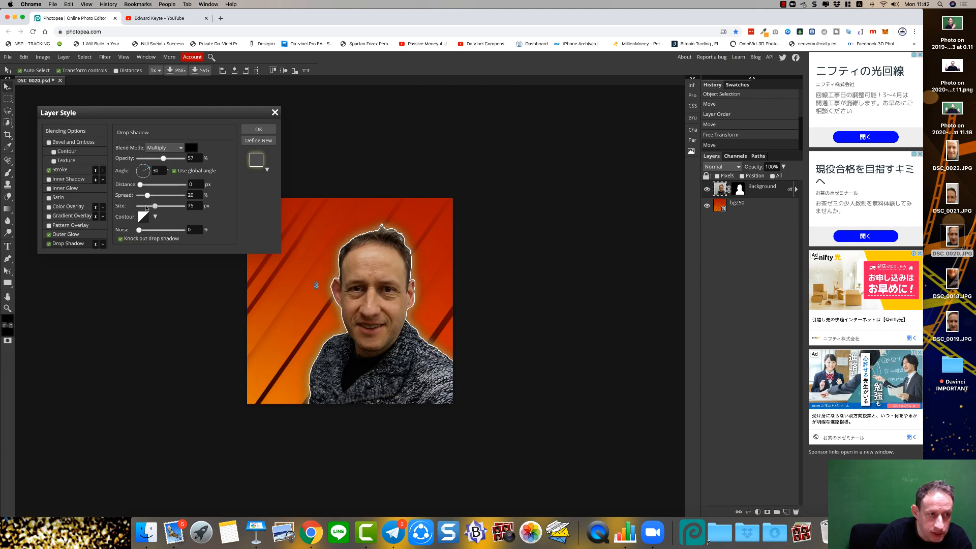
click(50, 244)
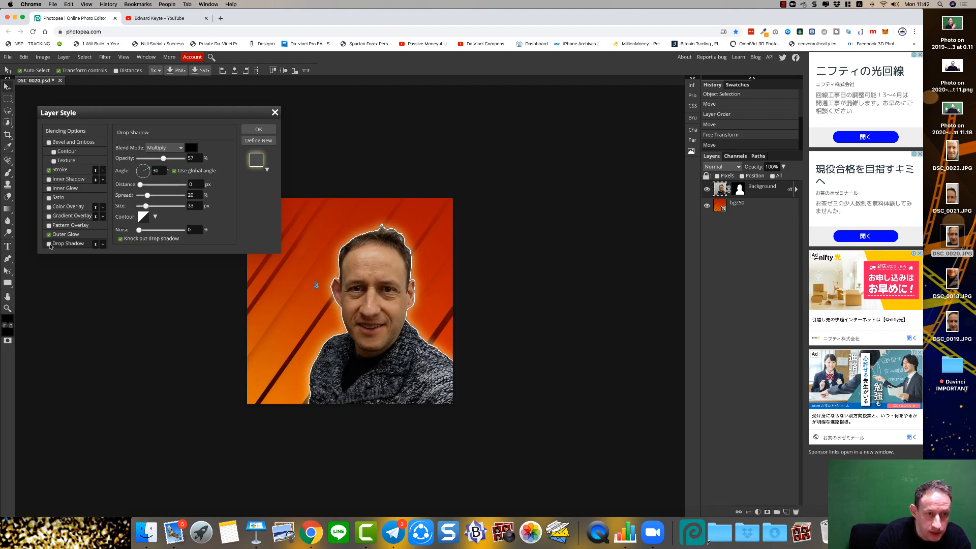
- Accept the cut-out's layer style and shift the person further right on the orange background
click(258, 129)
drag(361, 294, 379, 297)
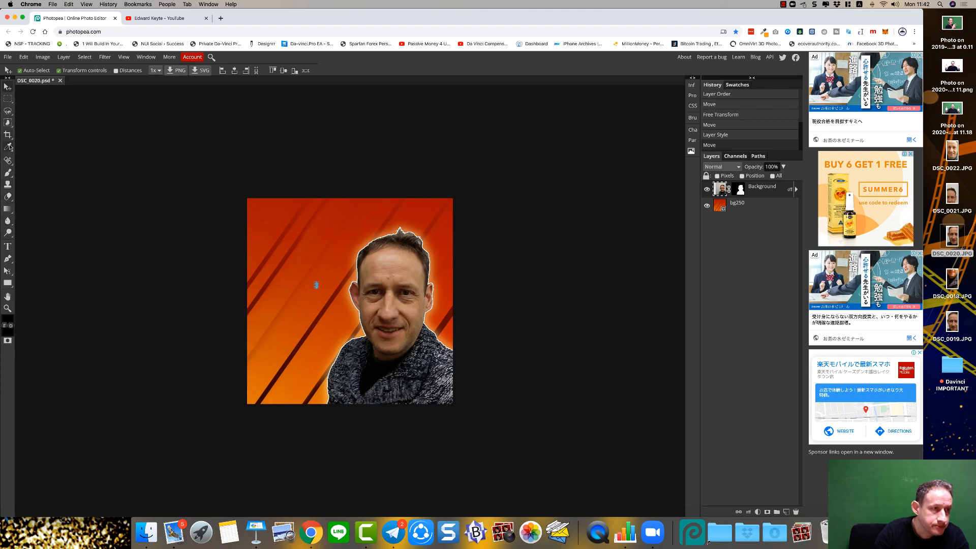
- Add the text "Hello This Is A Test!" on the orange background beside the person's head
click(9, 246)
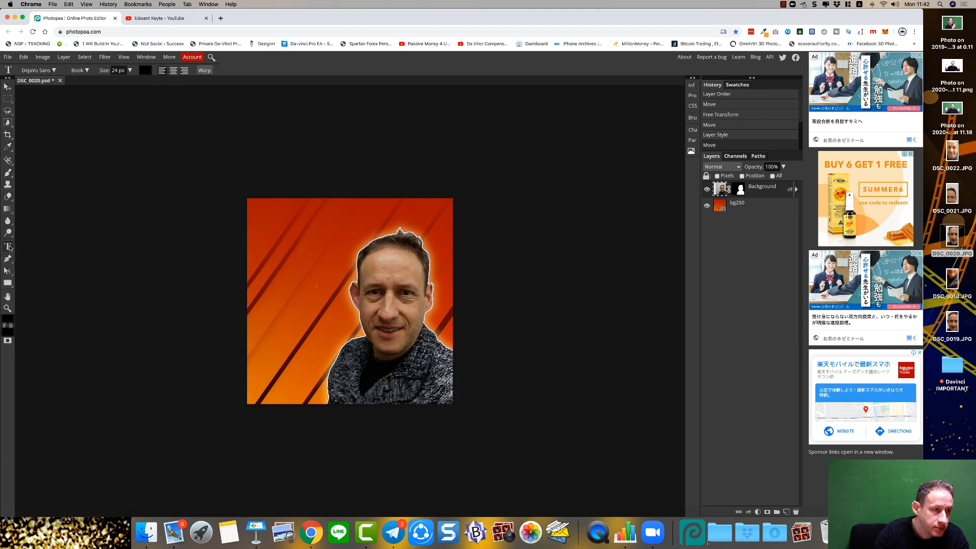
click(293, 250)
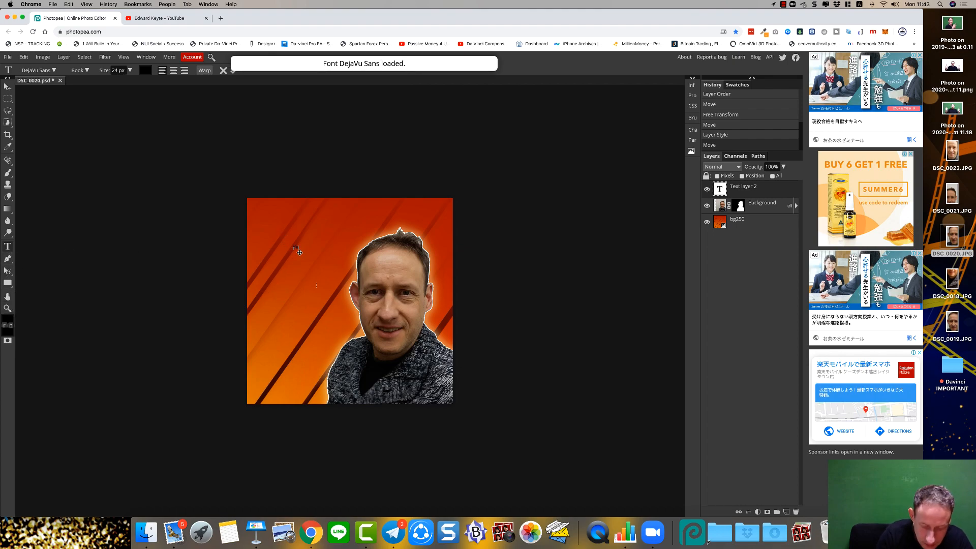
text(llo This is A Test!)
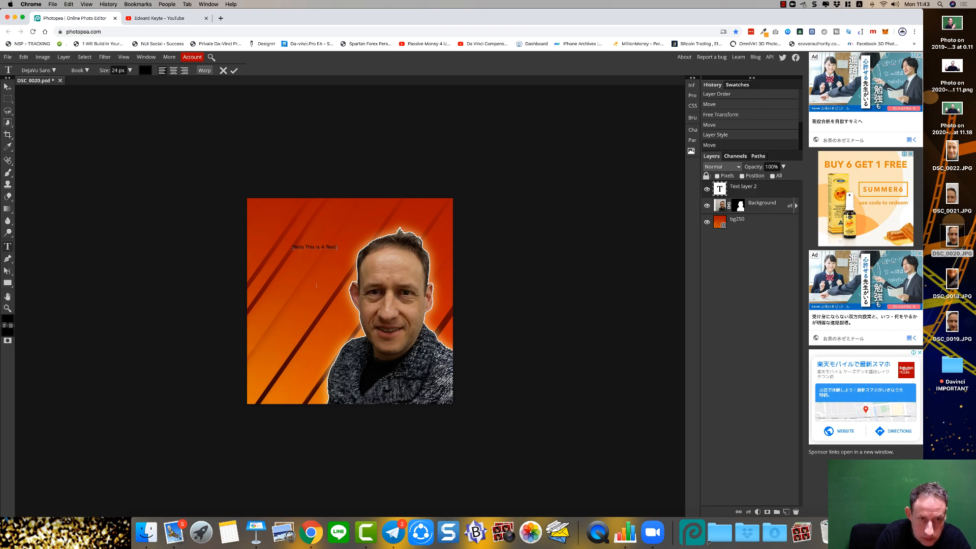
- Select all of the new text, browse the available fonts and search them for "imp"
key(super+a)
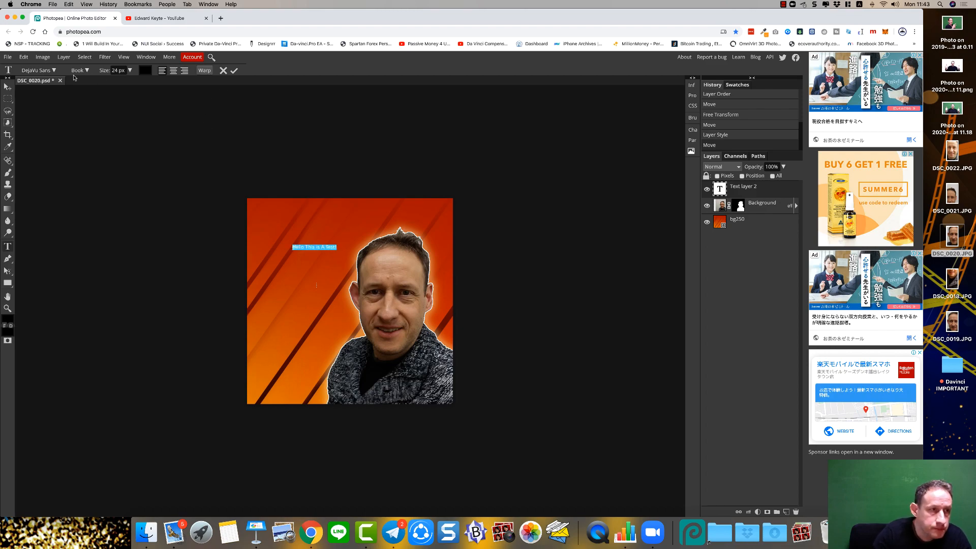
click(54, 71)
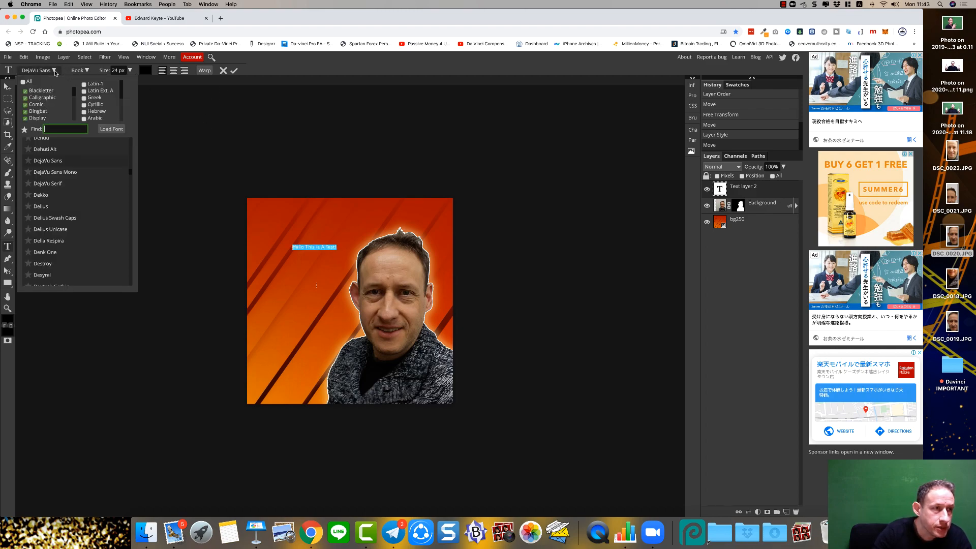
scroll(78, 171, up, 5)
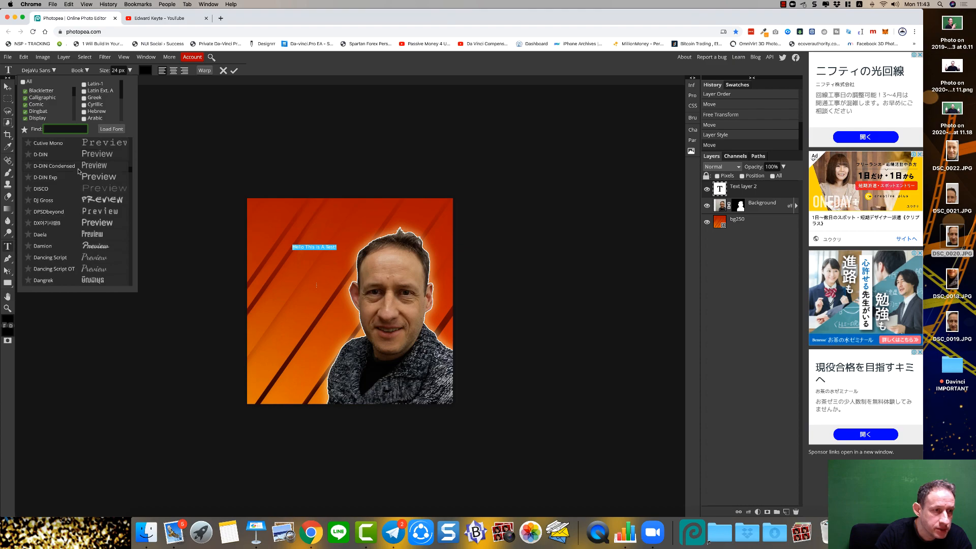
scroll(79, 171, down, 3)
scroll(78, 171, down, 3)
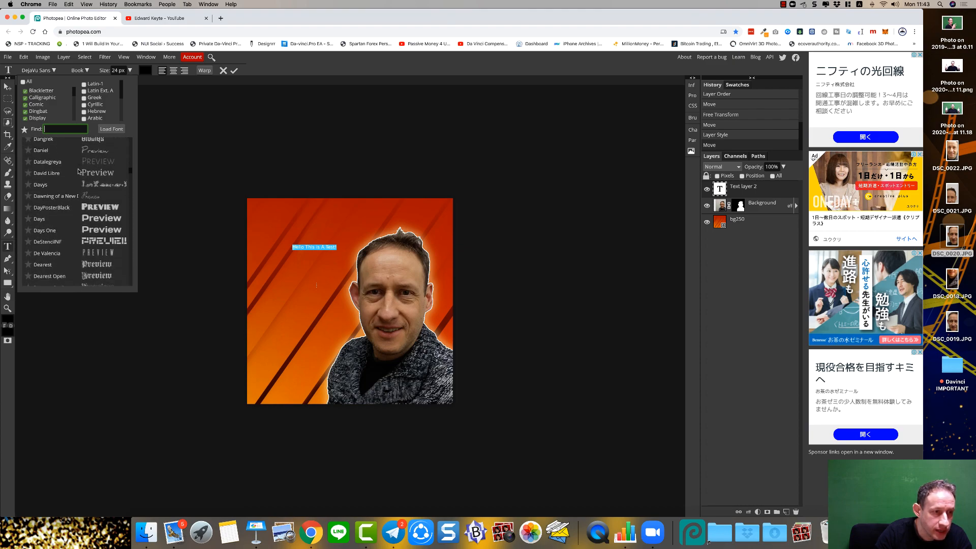
scroll(79, 171, down, 3)
scroll(79, 172, up, 20)
scroll(79, 171, up, 20)
scroll(79, 171, up, 3)
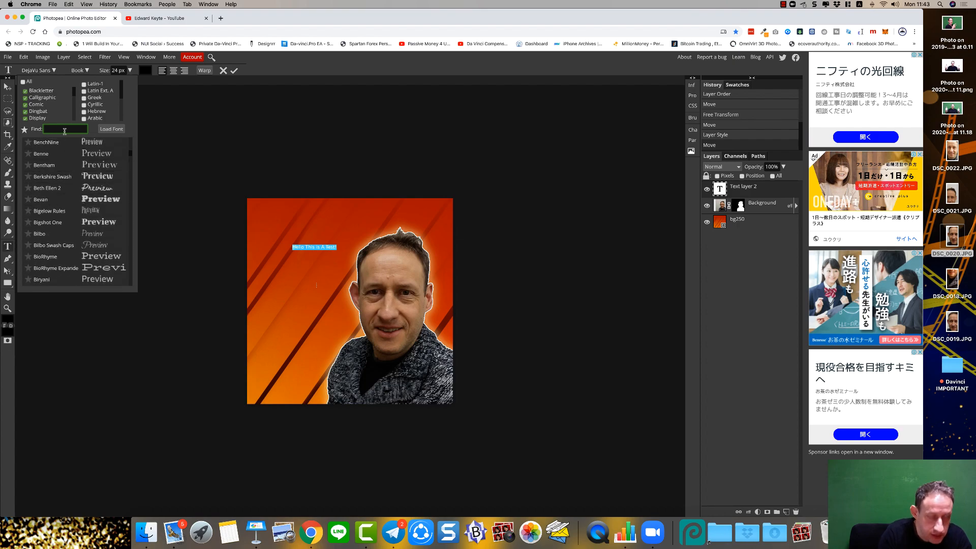
text(im)
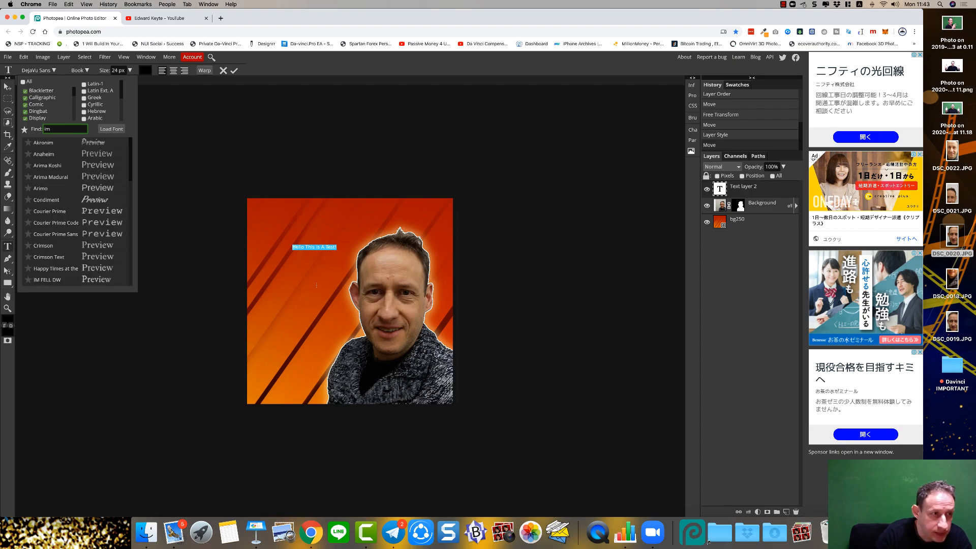
scroll(60, 195, down, 5)
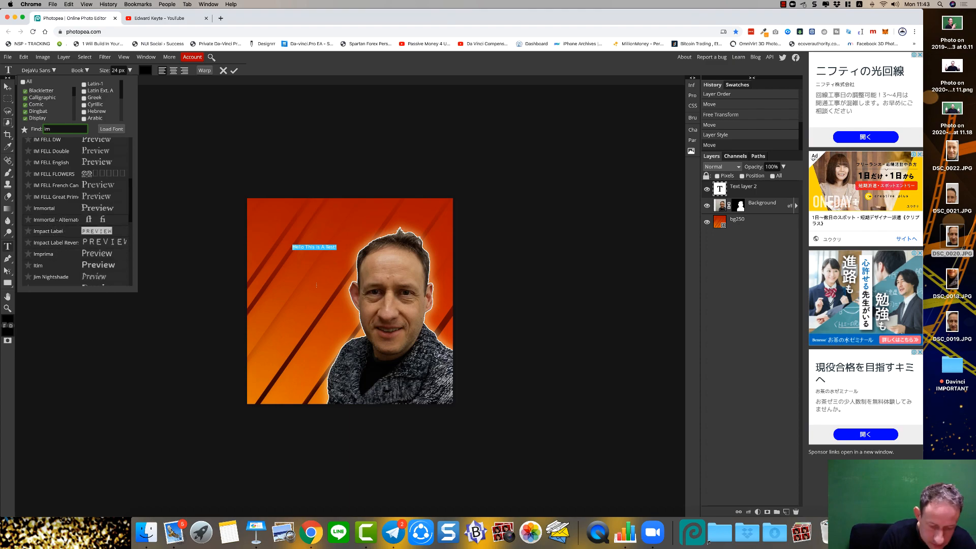
text(p)
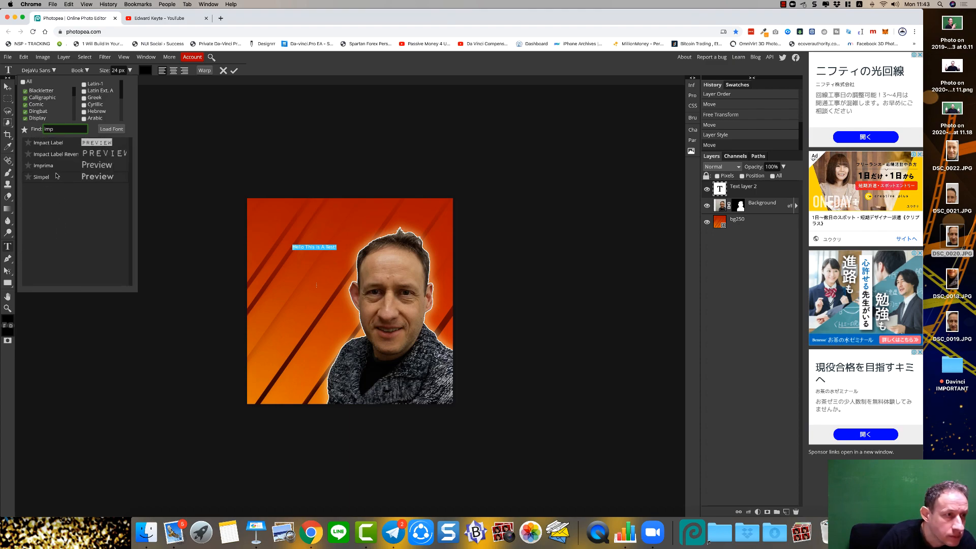
- Clear the font search, then set the text's font to DJ Gross and its size to 58 px
key(BackSpace)
key(BackSpace)
key(BackSpace)
scroll(98, 221, up, 5)
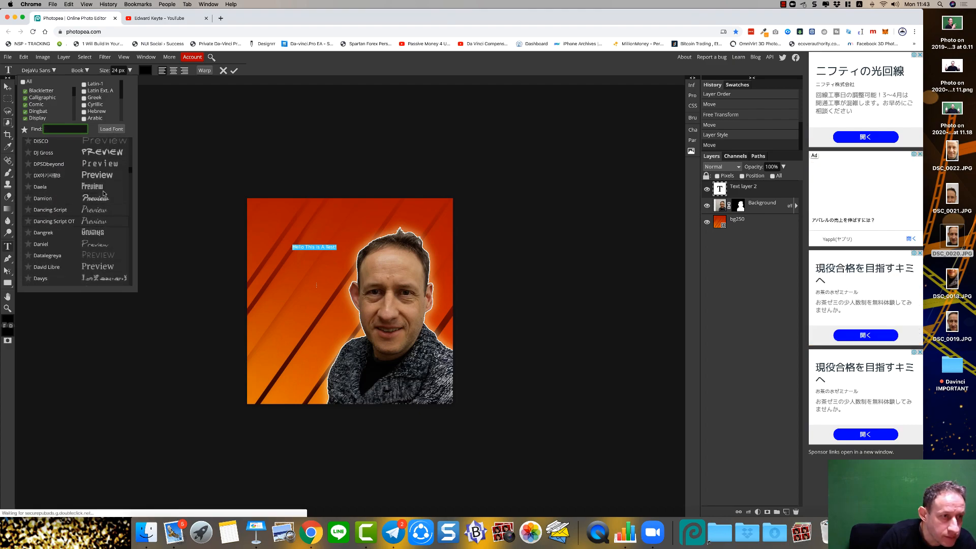
click(98, 154)
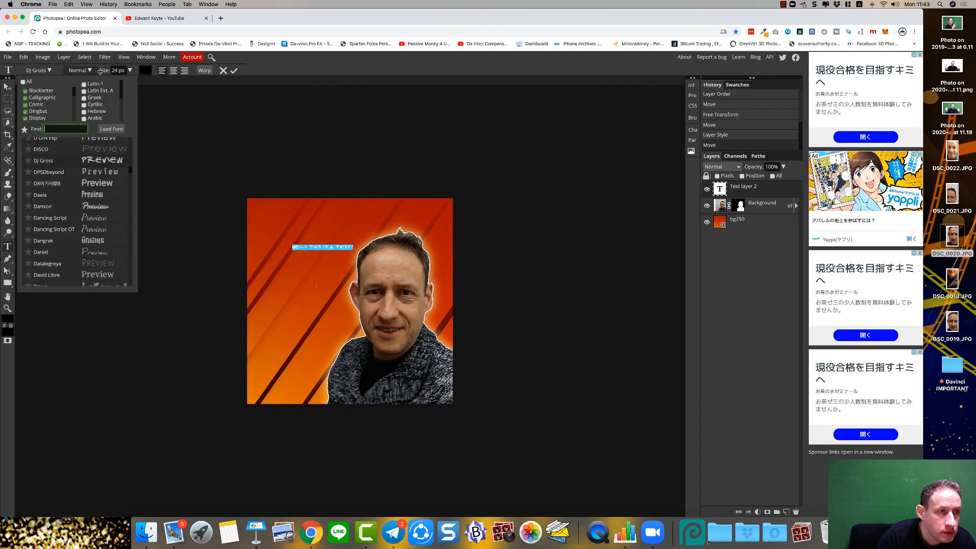
click(130, 70)
drag(114, 81, 118, 85)
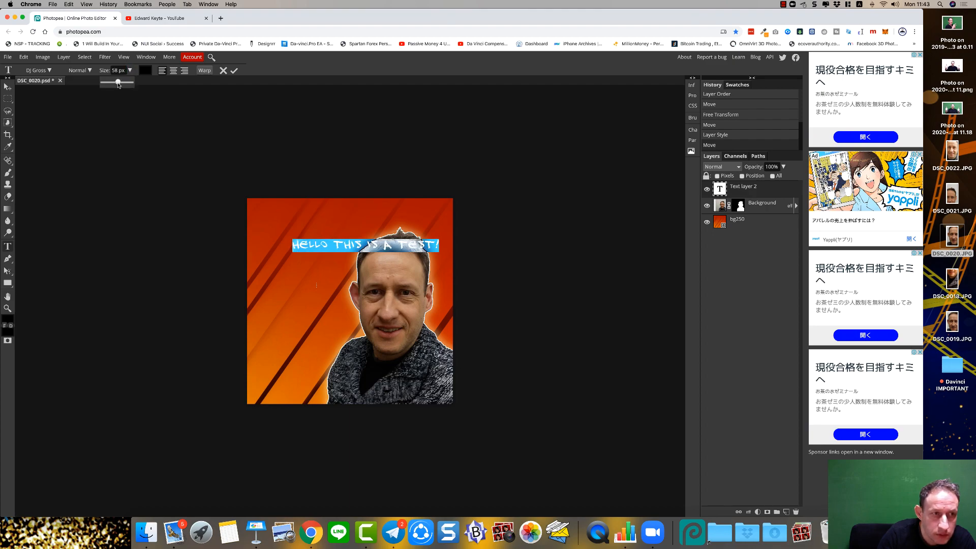
- Move the text up and to the left so it sits above the person's head
drag(299, 244, 302, 219)
click(7, 87)
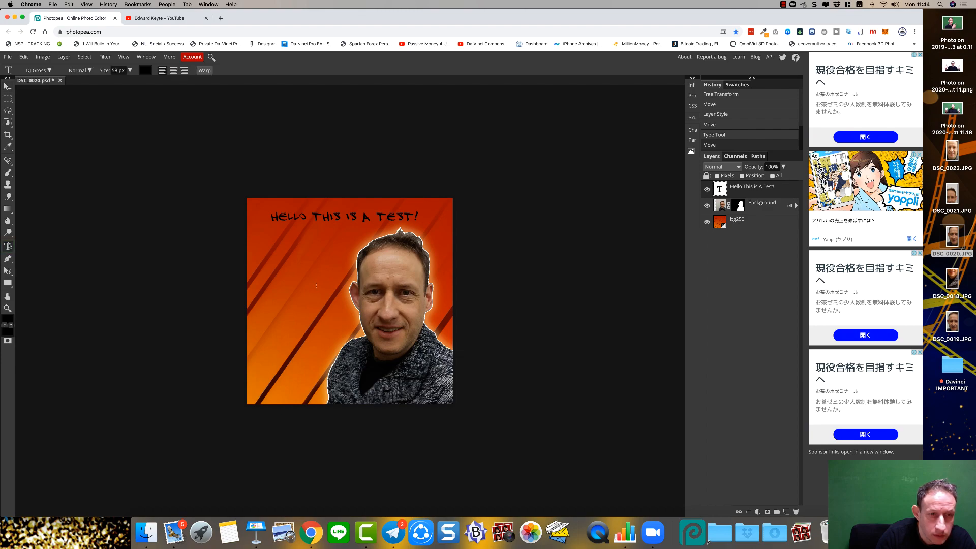
- Change the colour of the whole text line to blue, 0000ff, and commit the text edit
double_click(285, 216)
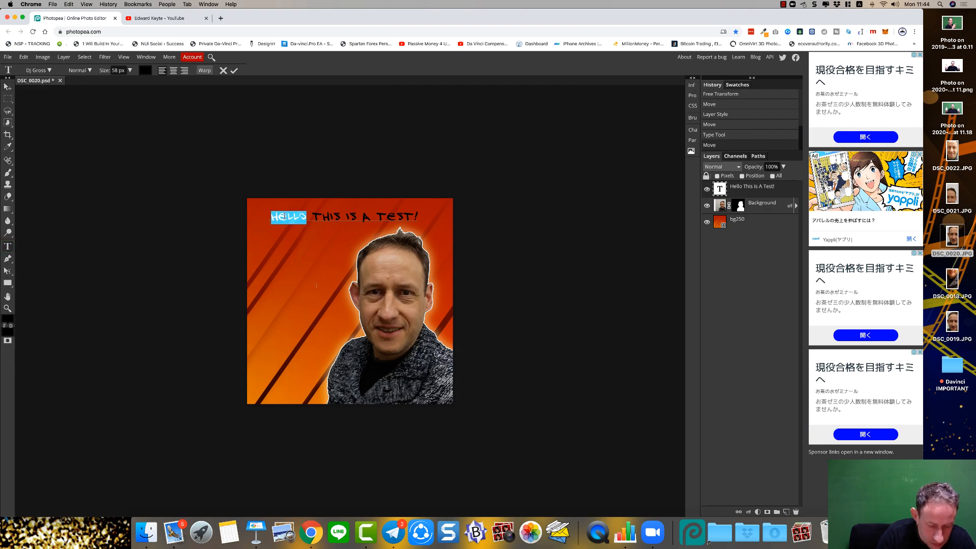
click(286, 216)
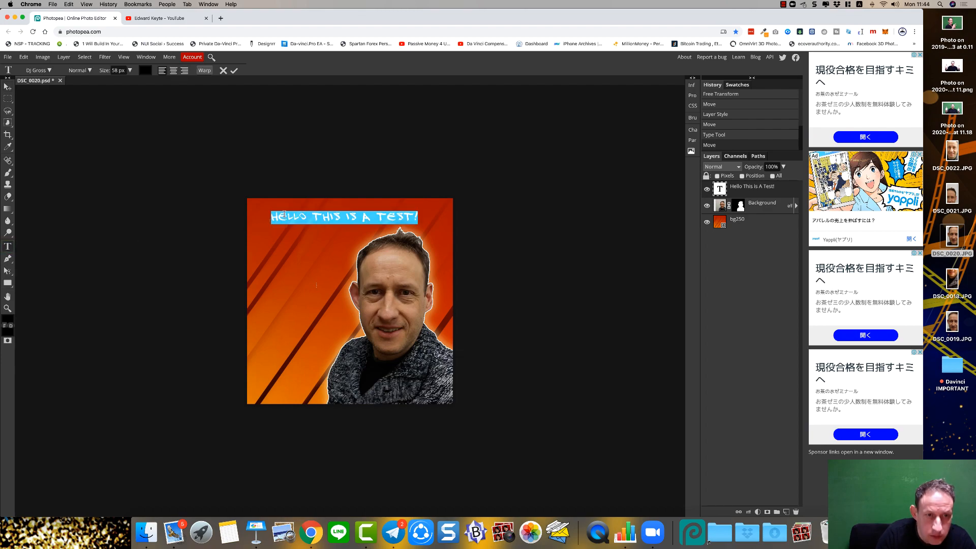
click(145, 71)
mouse_move(82, 134)
mouse_down()
mouse_move(72, 133)
mouse_move(78, 139)
mouse_up()
click(91, 143)
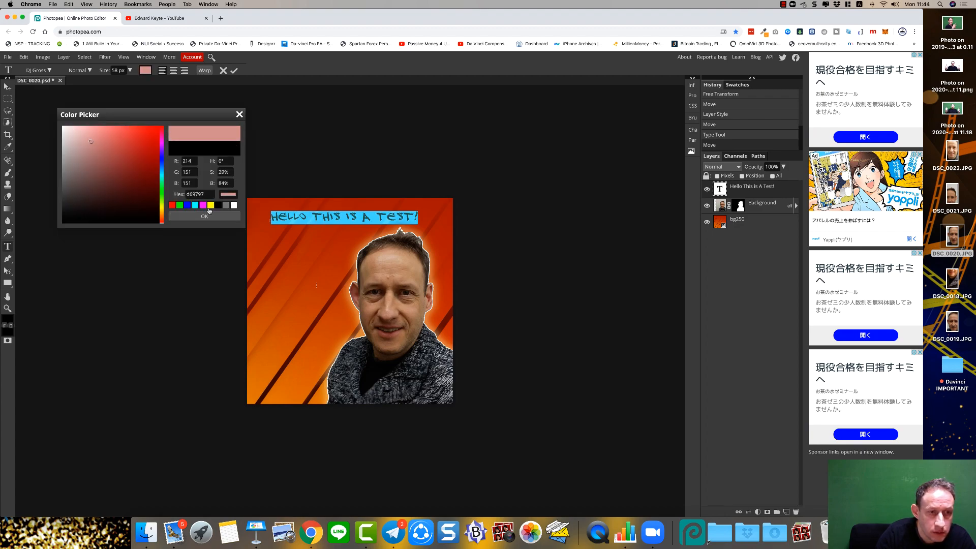
click(187, 205)
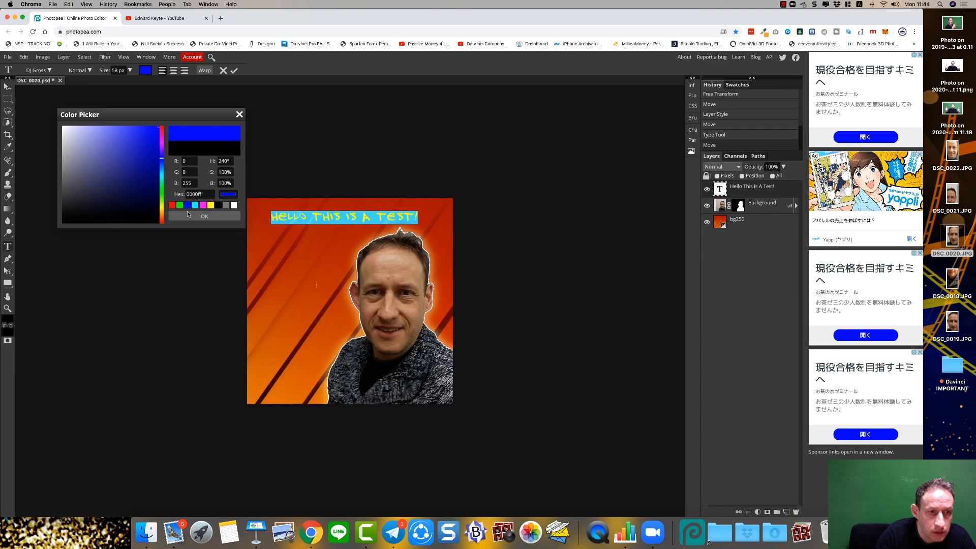
click(204, 216)
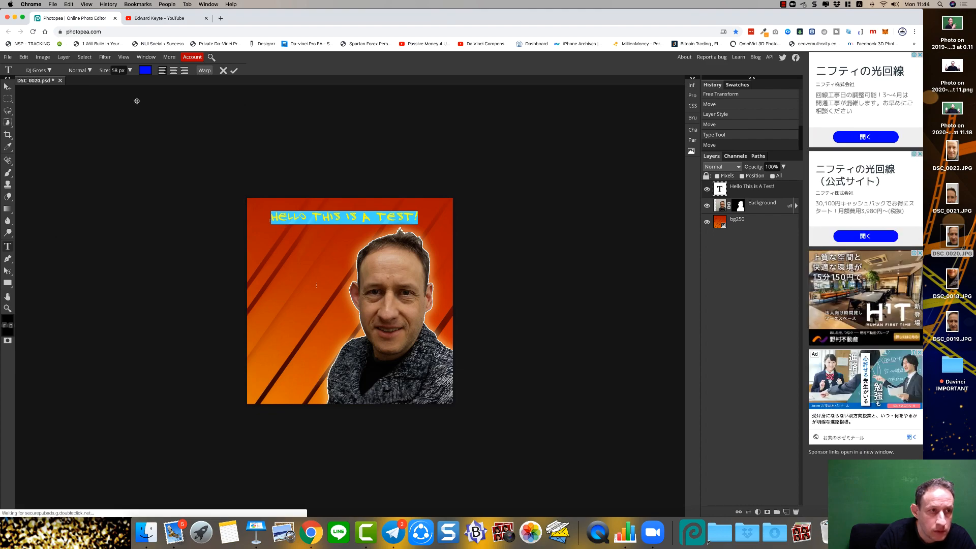
click(233, 70)
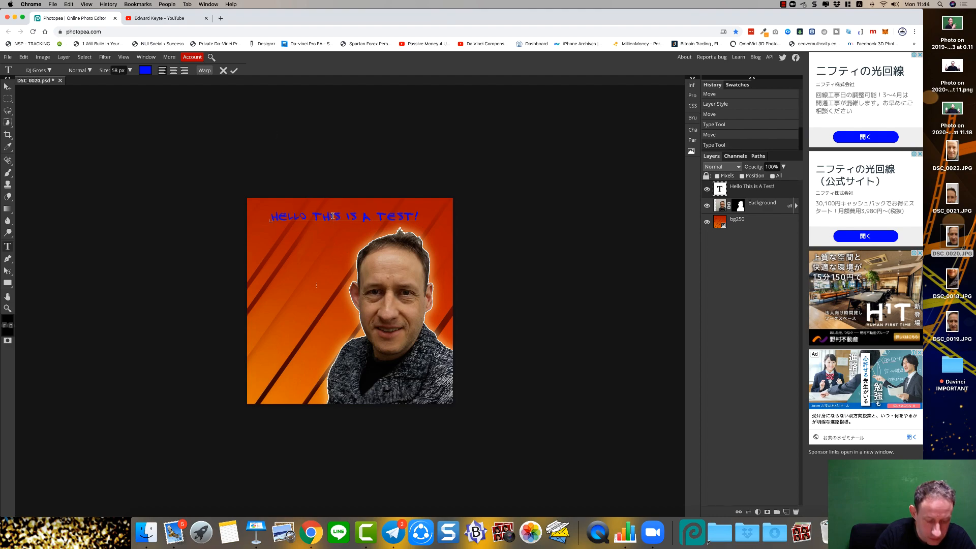
- Add a stroke and an outer glow to the text layer, leaving drop shadow off, and nudge the text slightly up
click(8, 86)
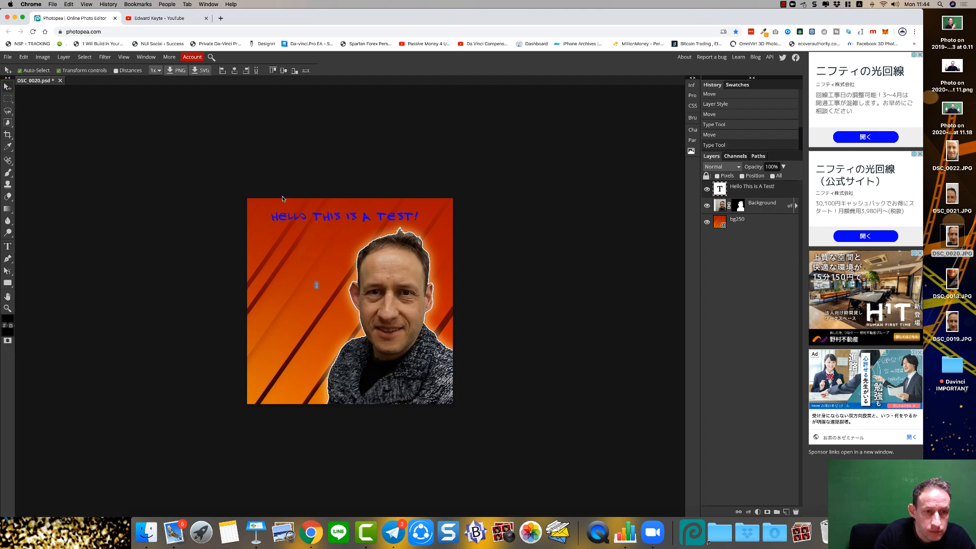
drag(315, 216, 312, 214)
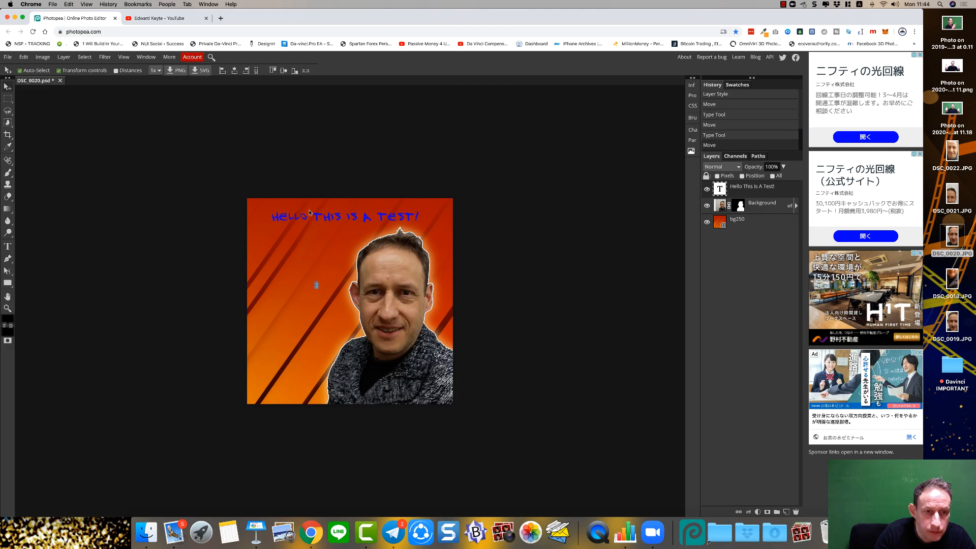
click(63, 56)
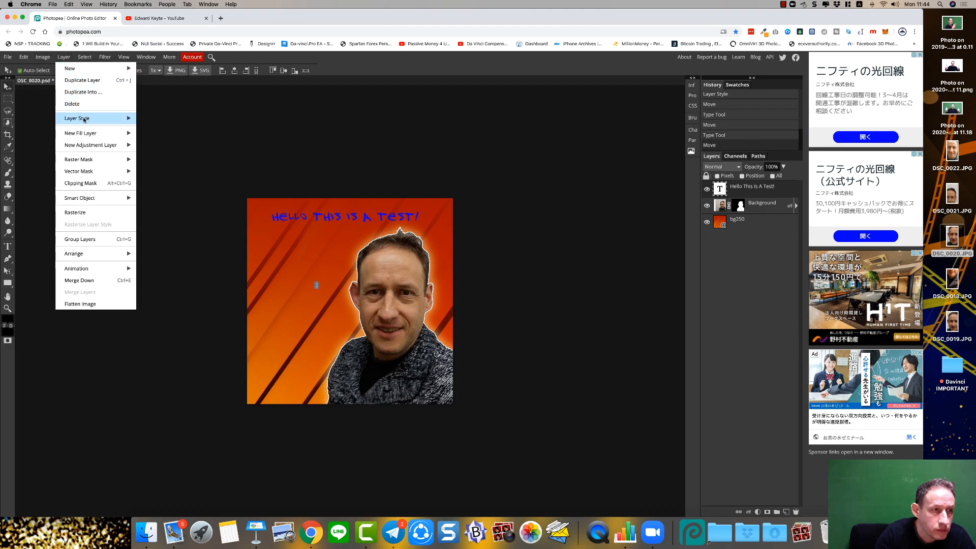
mouse_move(81, 118)
click(150, 120)
mouse_move(157, 117)
mouse_down()
mouse_move(140, 223)
mouse_move(151, 237)
mouse_up()
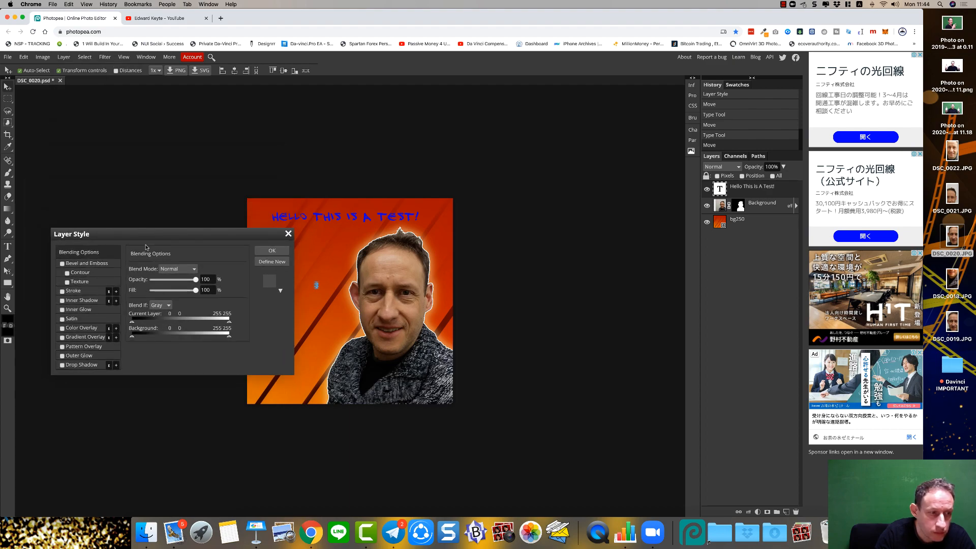
click(62, 292)
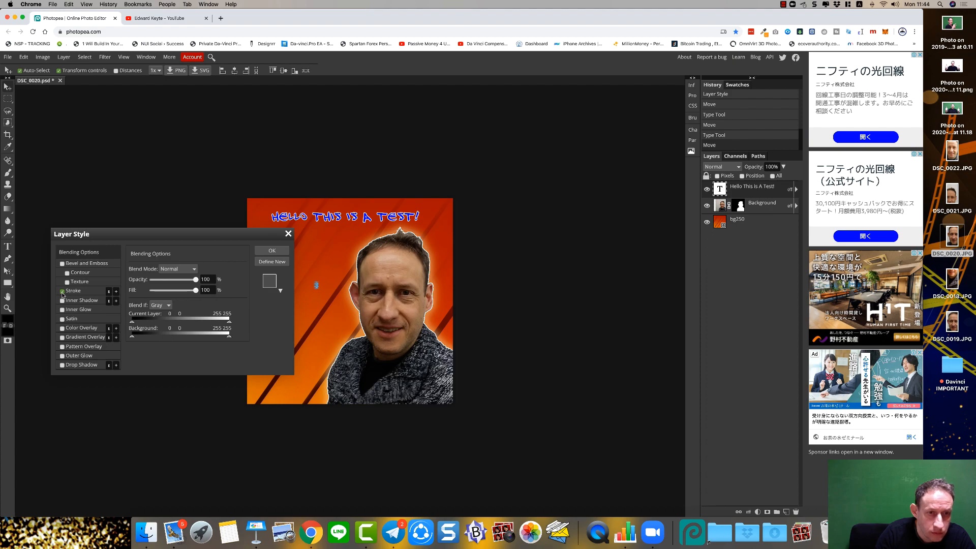
click(62, 365)
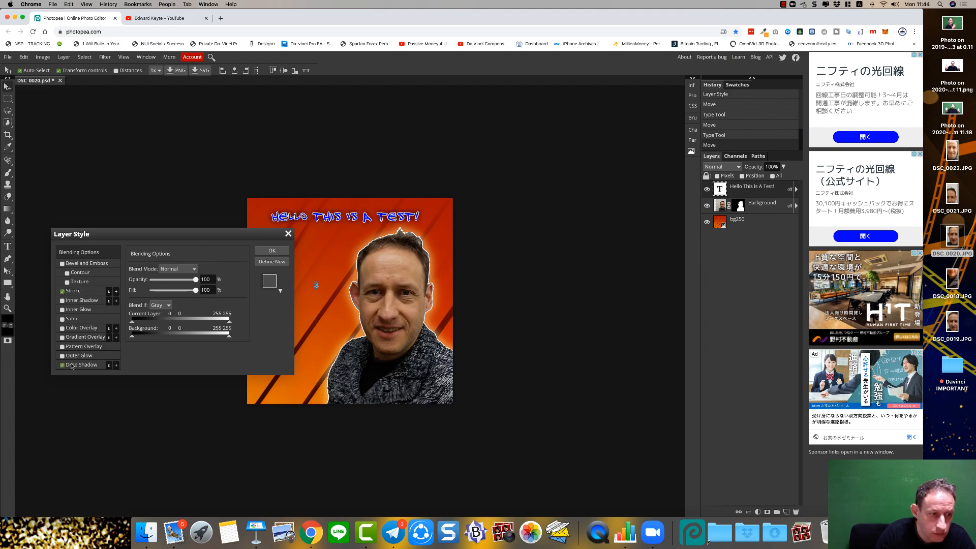
click(62, 356)
click(62, 365)
click(271, 250)
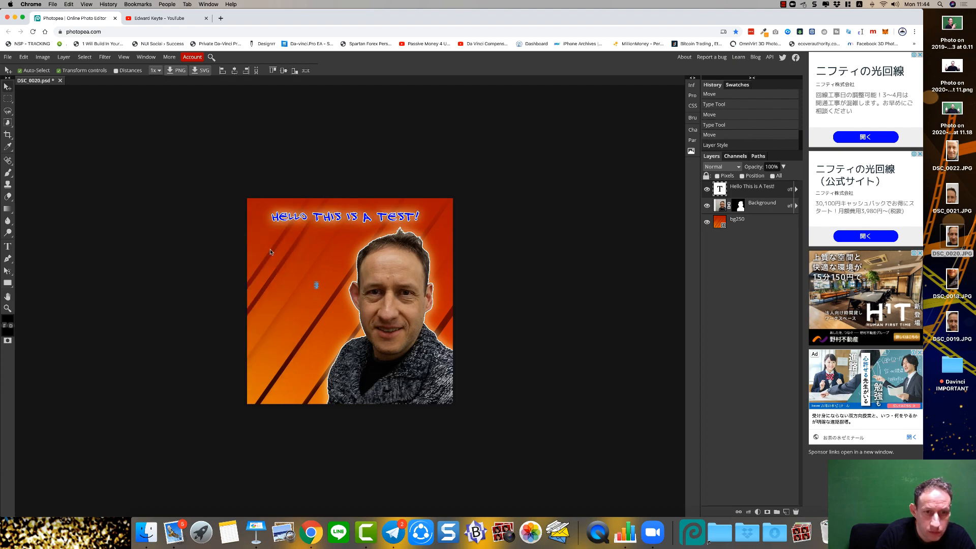
drag(315, 225, 312, 215)
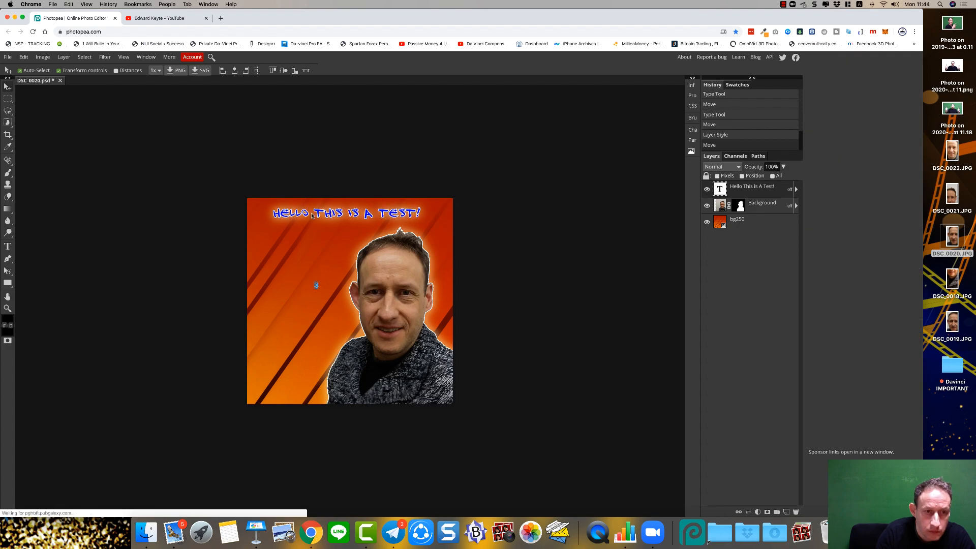
- Select the whole "Hello This Is A Test!" line and change its font to Creepster
click(7, 246)
drag(270, 214, 420, 213)
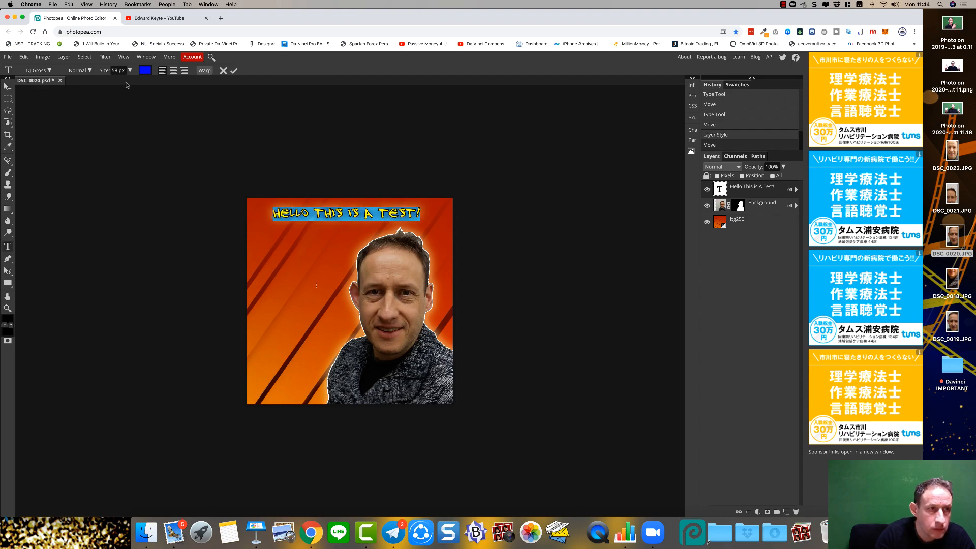
click(89, 71)
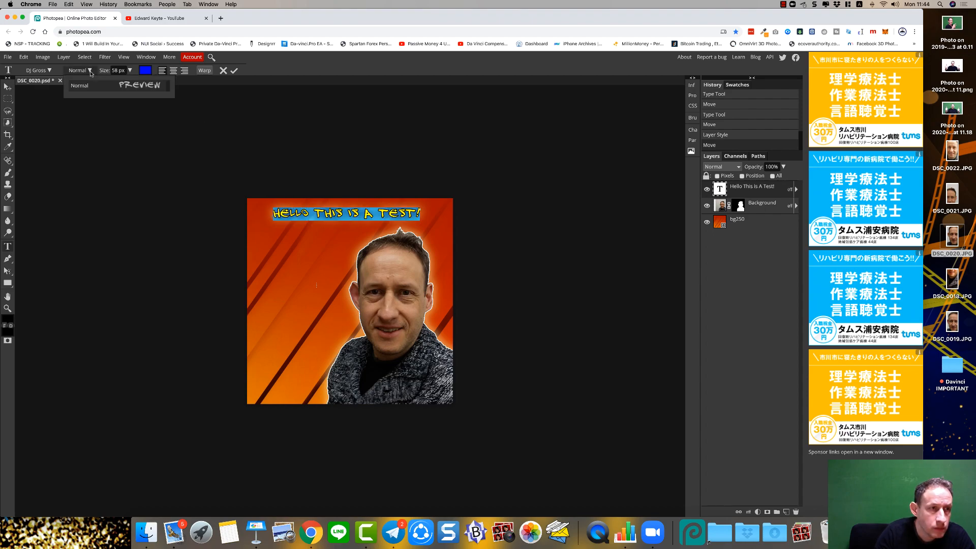
click(90, 71)
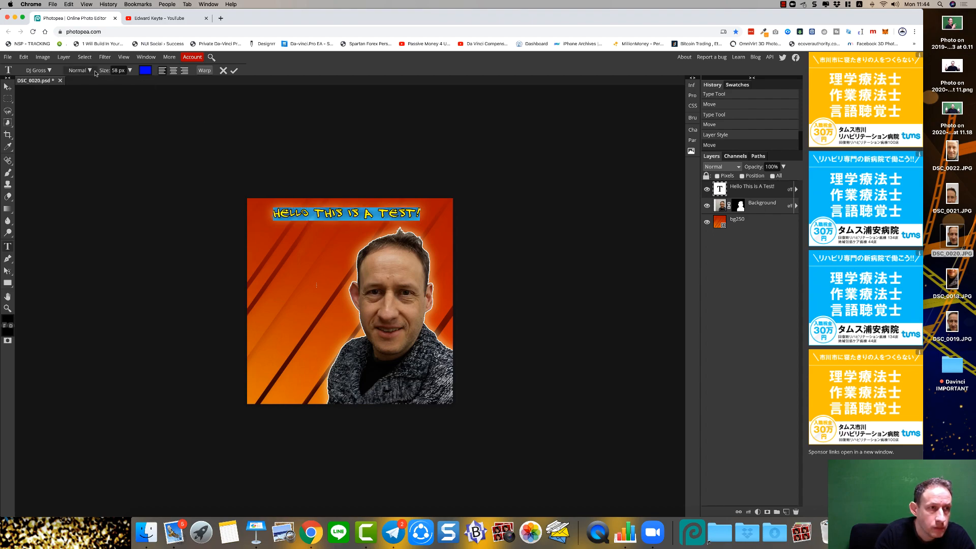
click(48, 72)
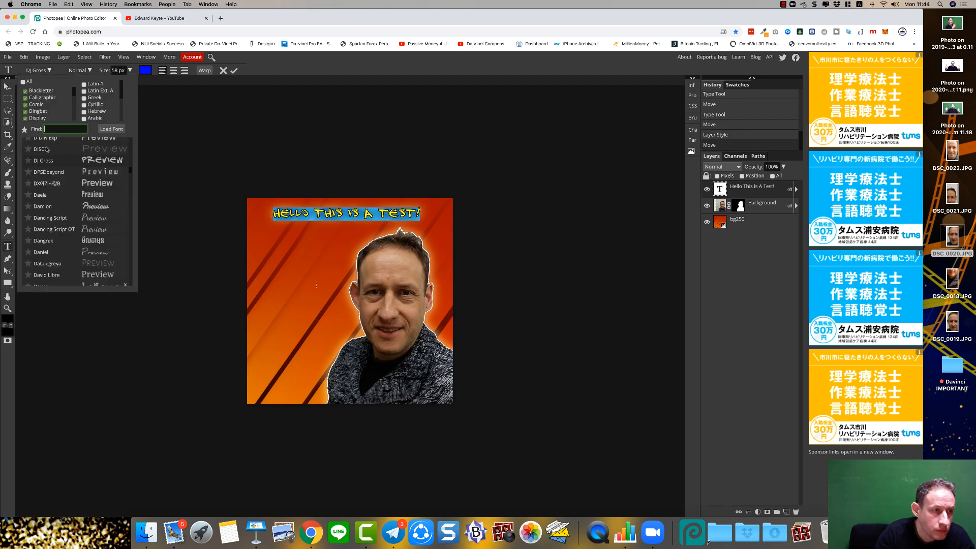
scroll(50, 161, up, 5)
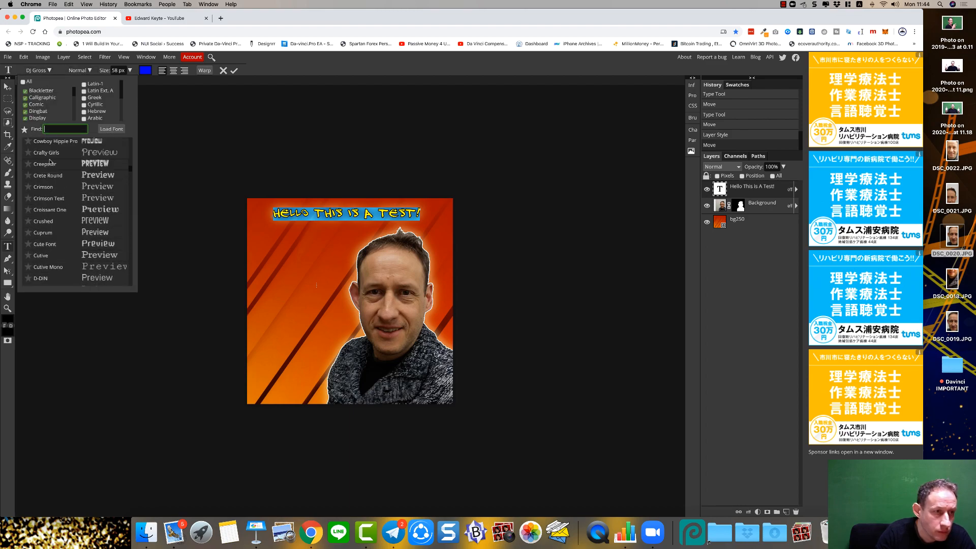
click(102, 163)
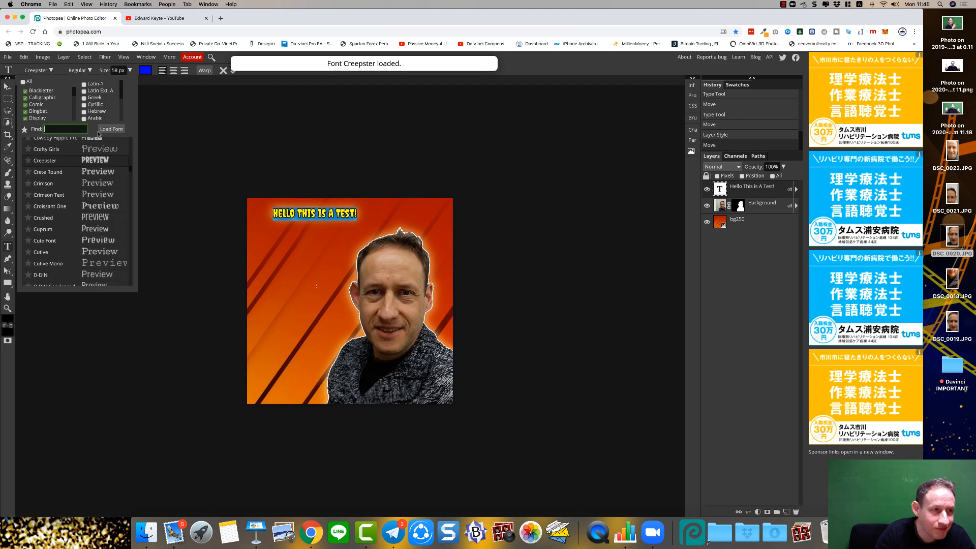
- Set the selected text's size to 123 px and commit the text edit
click(130, 70)
drag(121, 81, 122, 84)
drag(123, 83, 123, 83)
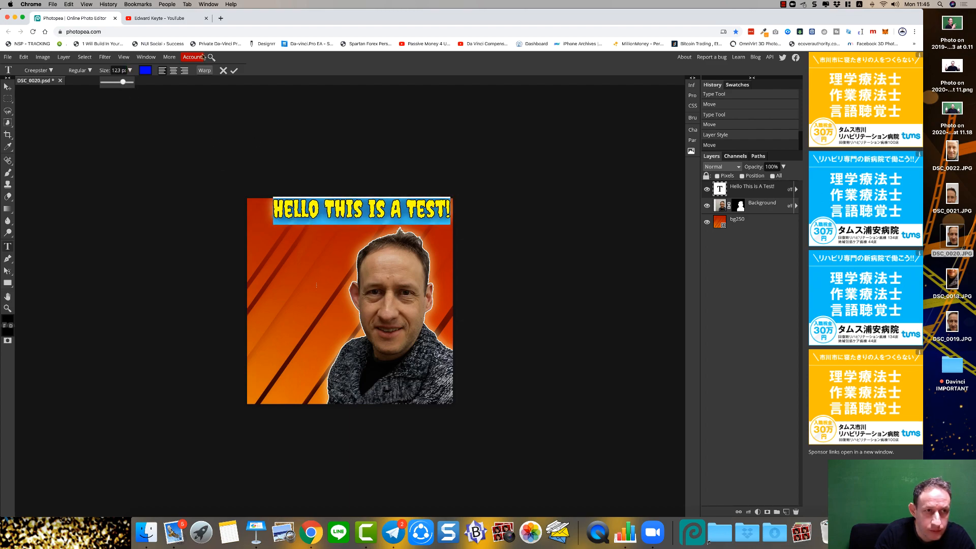
click(234, 71)
drag(323, 205, 307, 209)
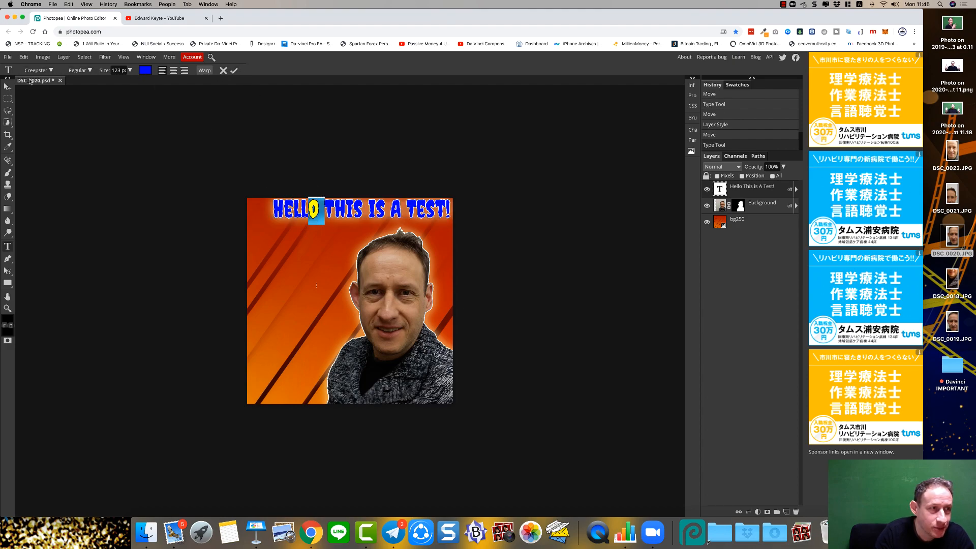
- Move the enlarged text down and left into the canvas, and shift the person cut-out slightly down and left beneath it
click(8, 86)
drag(338, 213, 325, 221)
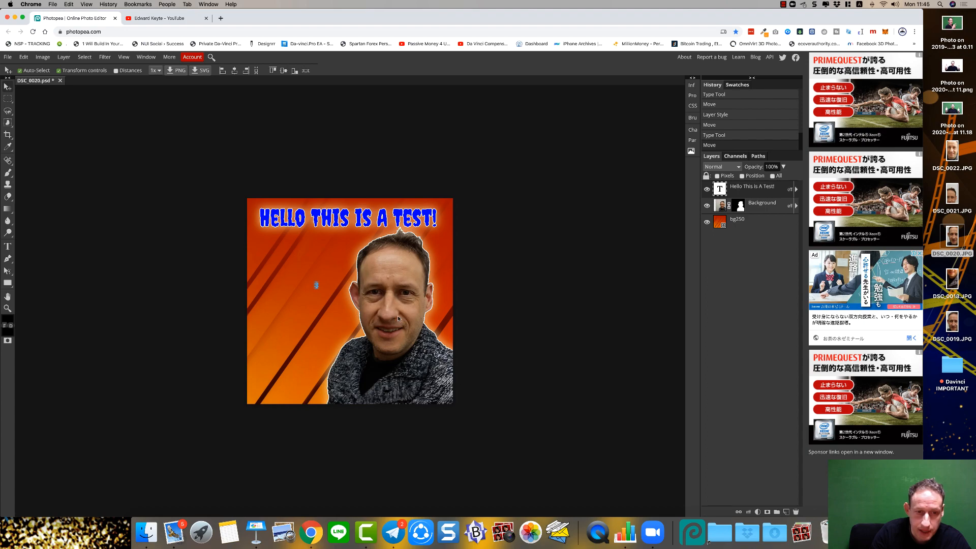
drag(407, 292, 400, 295)
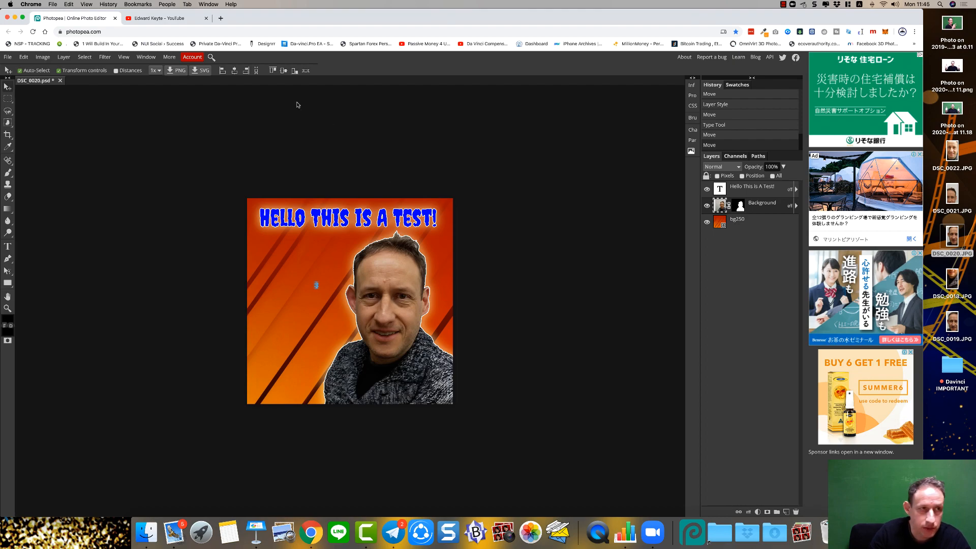
drag(390, 272, 388, 279)
drag(366, 227, 359, 222)
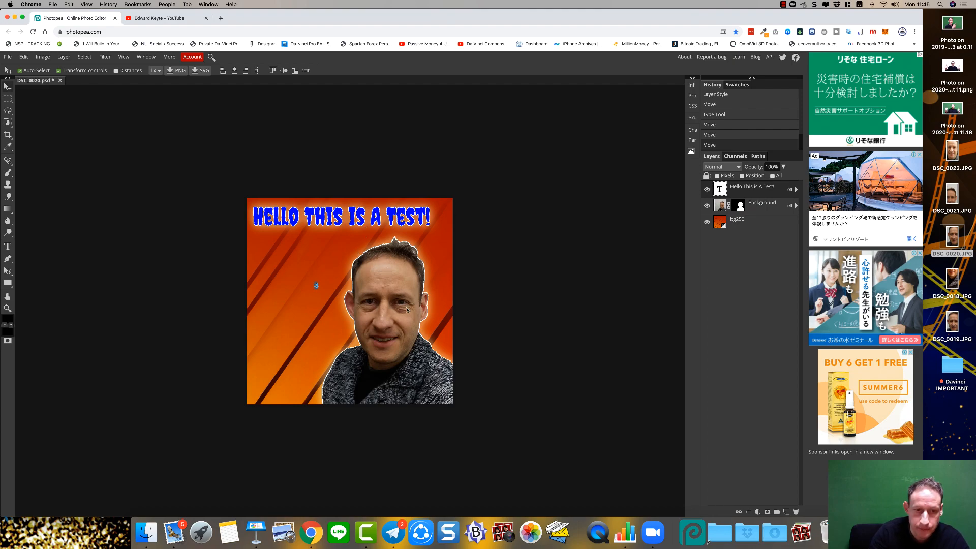
click(499, 331)
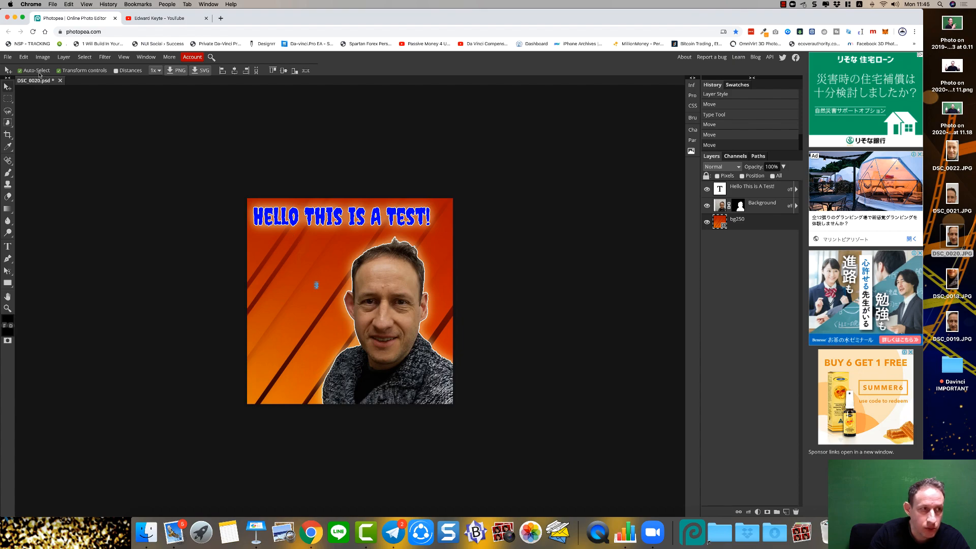
- Save the design as a PSD file, then close the document and the Photopea browser tab
click(8, 57)
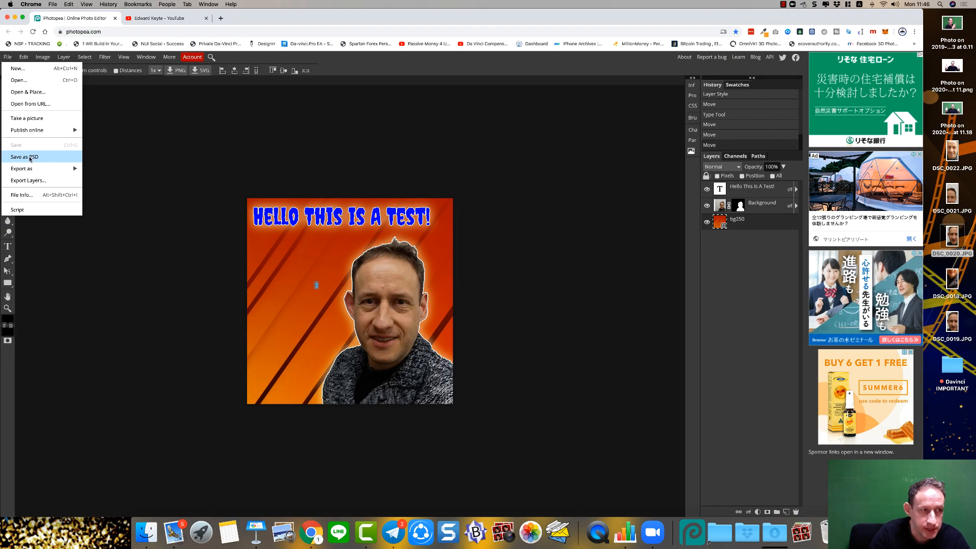
click(30, 157)
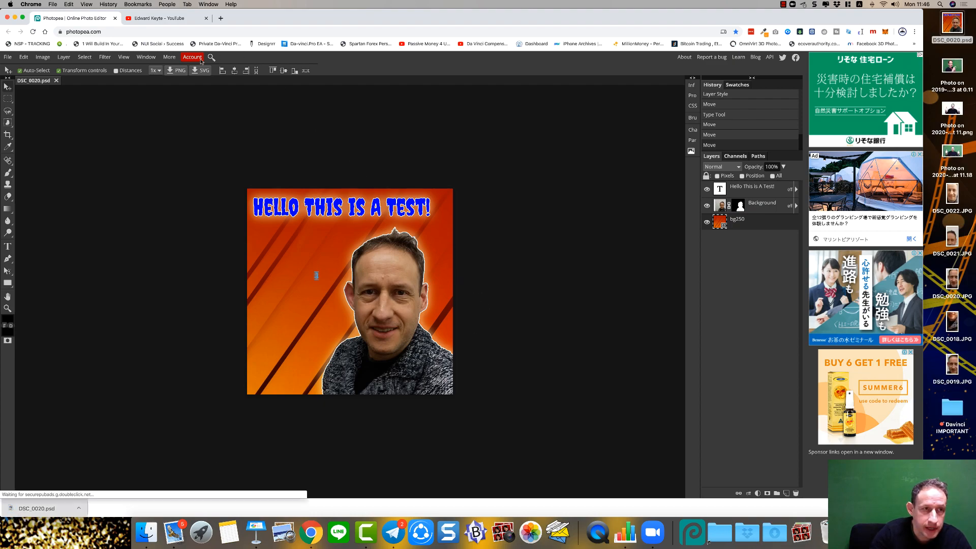
click(57, 82)
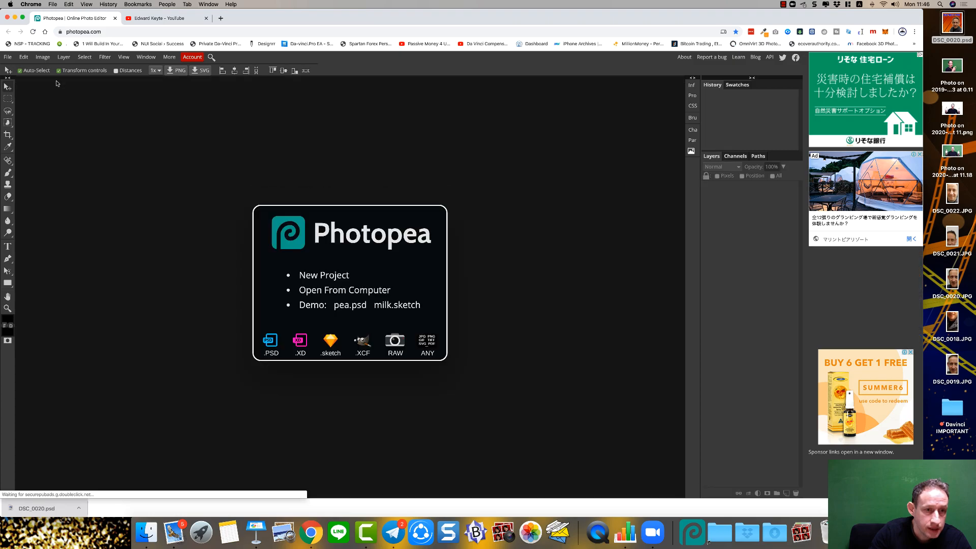
click(115, 19)
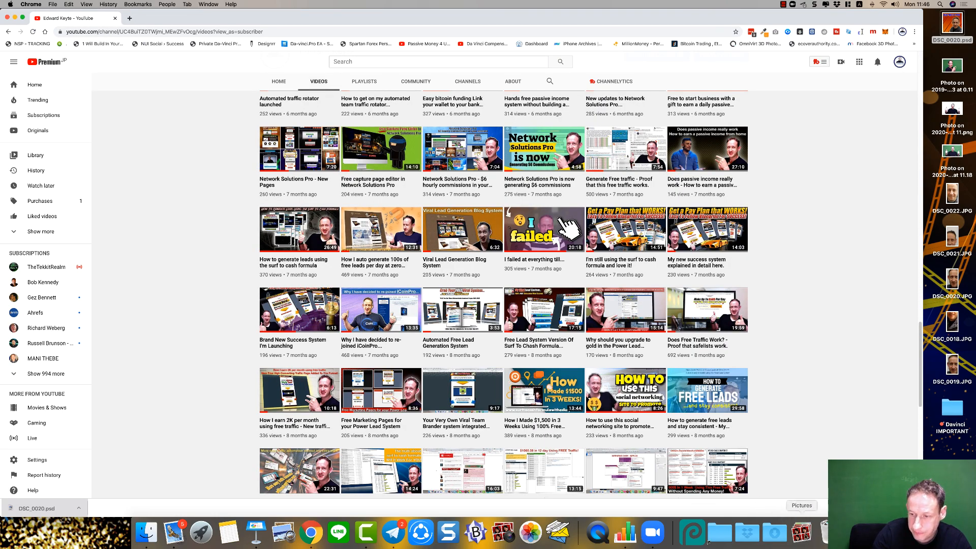
- Relaunch Photopea and open the saved DSC_0020.psd from the desktop, leaving the background layer untransformed
click(692, 532)
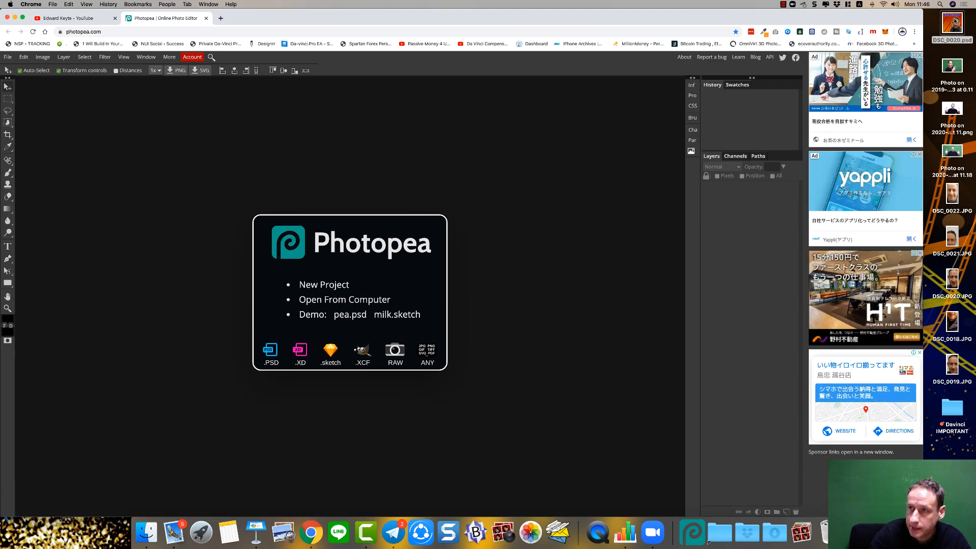
drag(952, 26, 379, 274)
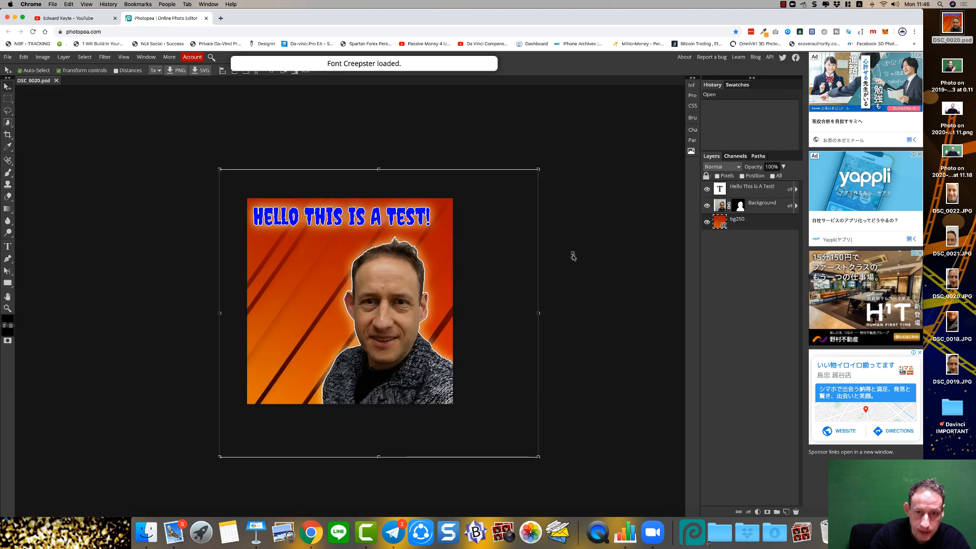
key(super+t)
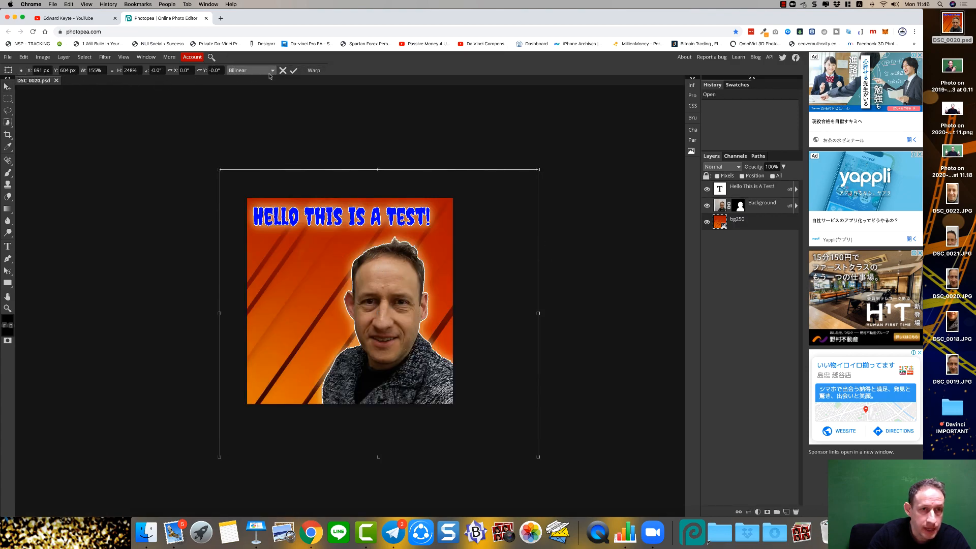
click(283, 70)
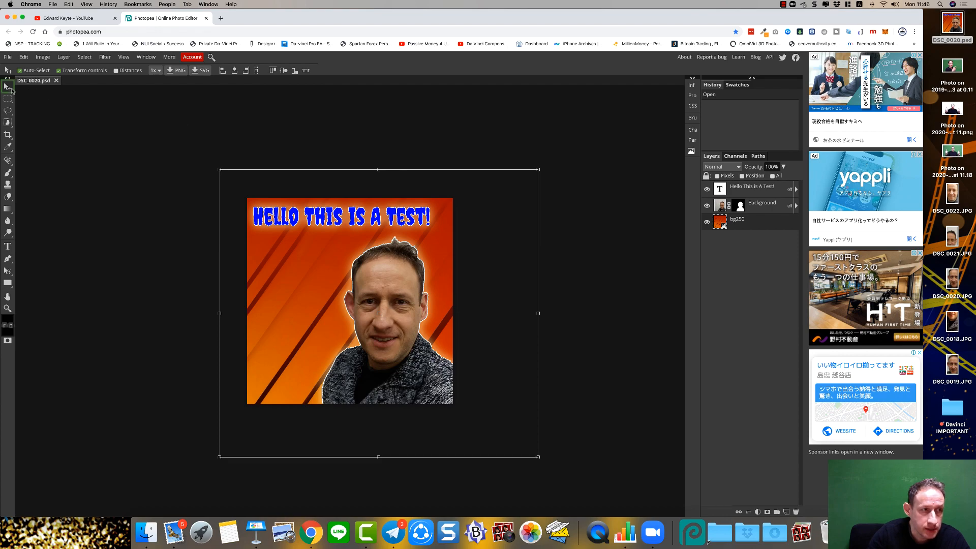
- Nudge the text slightly down and move the person cut-out further down and left
drag(286, 216, 289, 222)
mouse_move(376, 310)
mouse_down()
mouse_move(352, 312)
mouse_move(410, 314)
mouse_move(355, 325)
mouse_move(375, 322)
mouse_up()
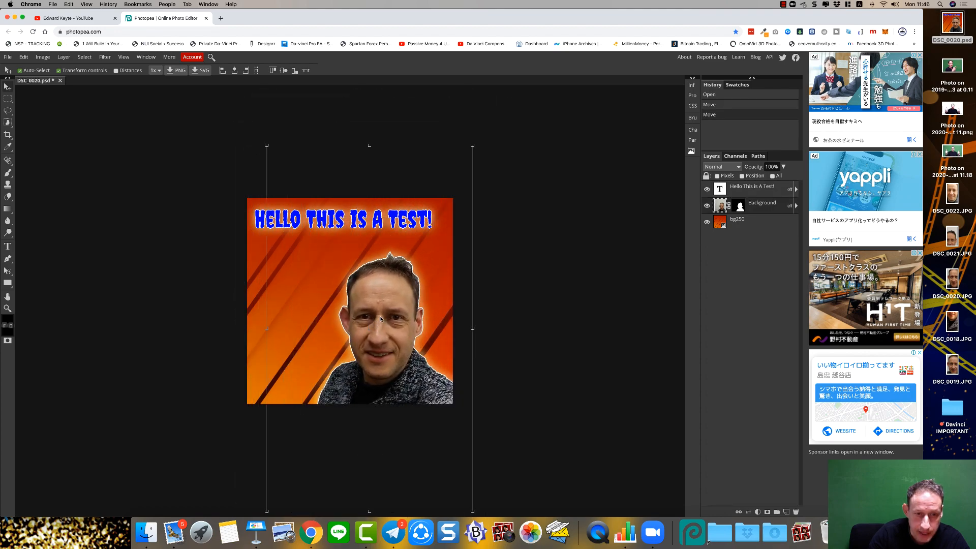
- Inspect the layer style settings of the person cut-out and close them without changing anything
click(63, 57)
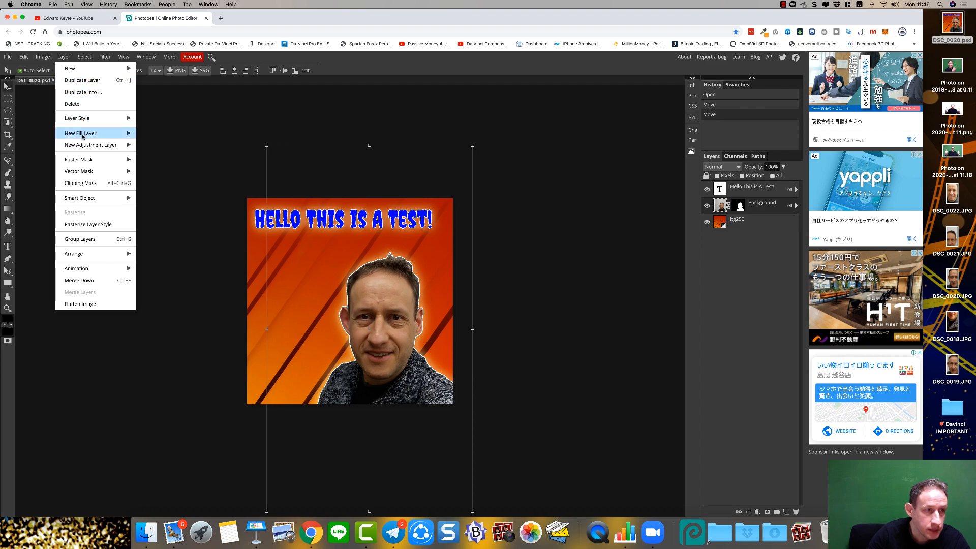
mouse_move(81, 119)
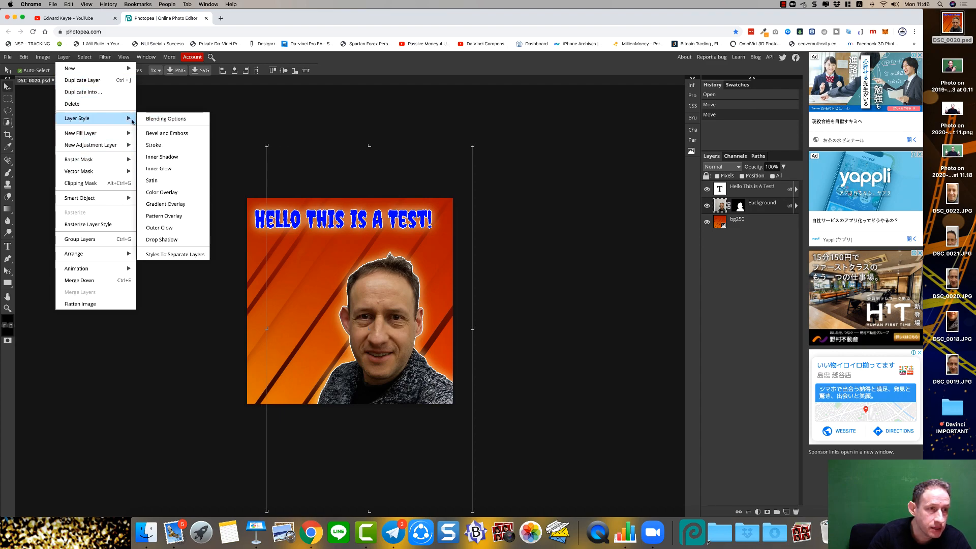
click(159, 120)
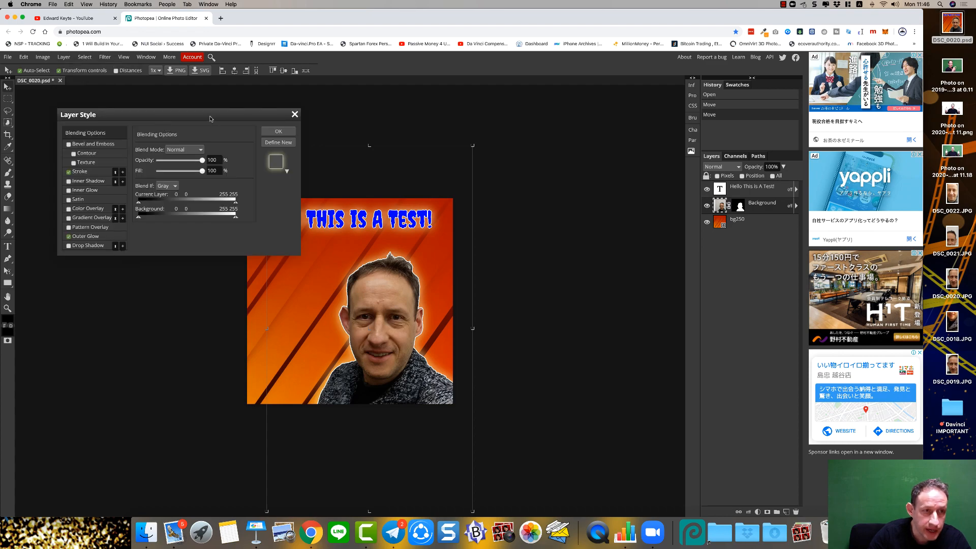
drag(212, 116, 175, 119)
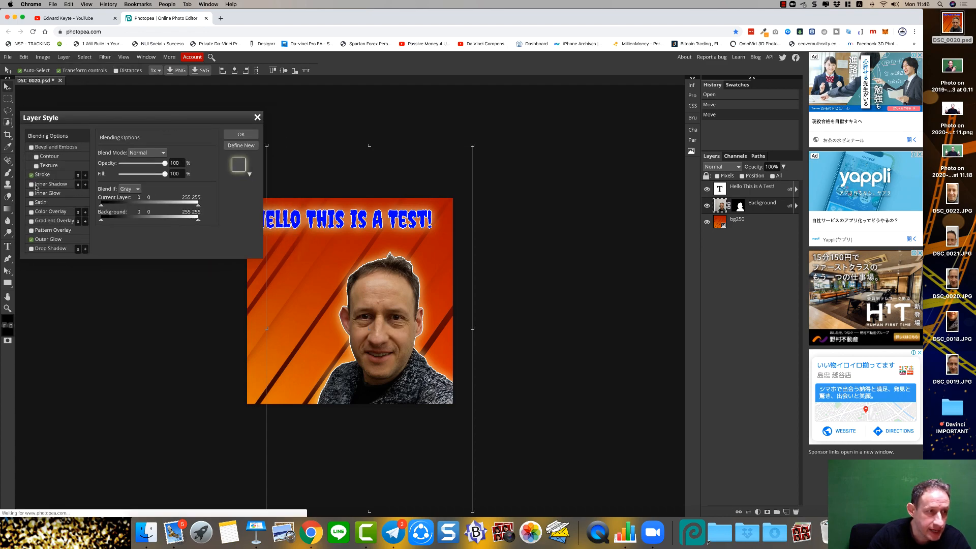
click(257, 118)
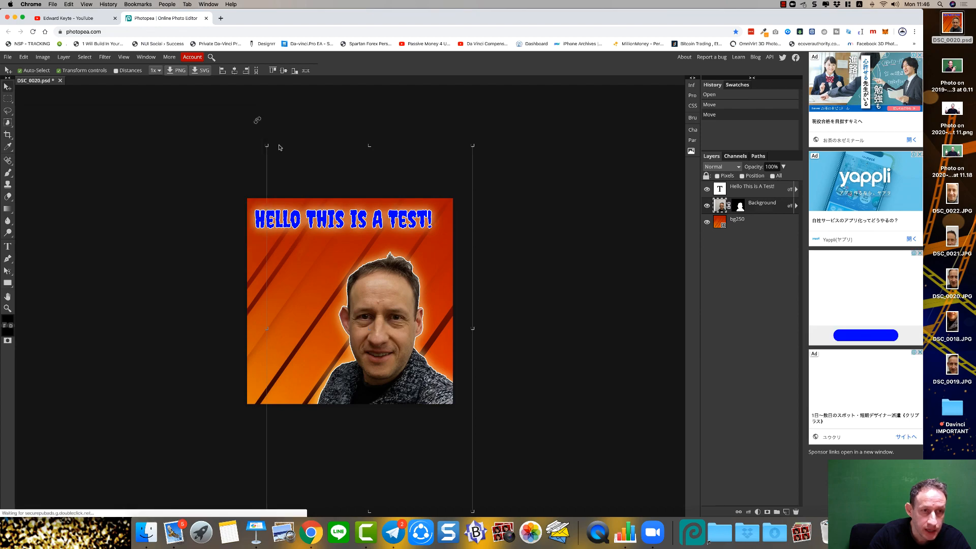
- Replace the whole text line with "WOW THIS IS COOL!" and commit the text edit
click(297, 219)
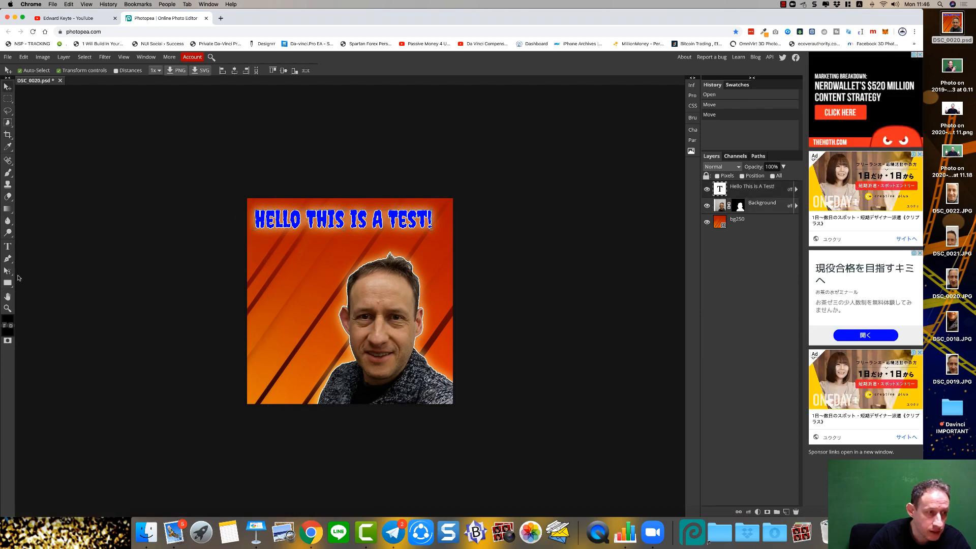
click(7, 246)
double_click(280, 219)
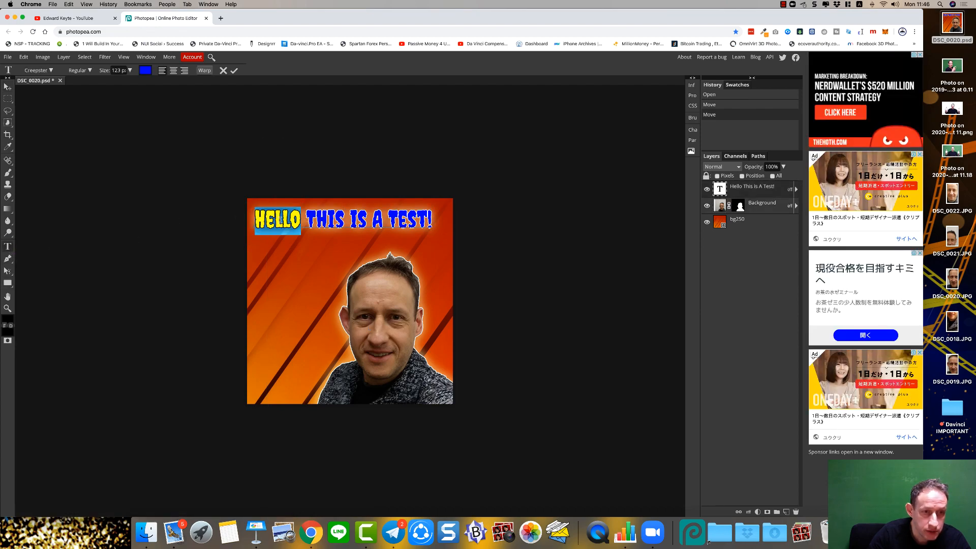
triple_click(280, 219)
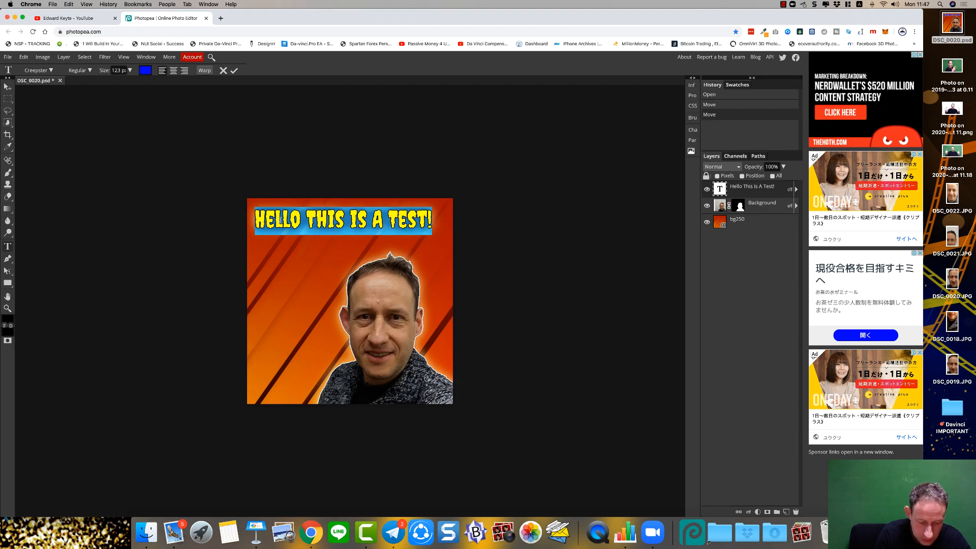
text(WOW TH)
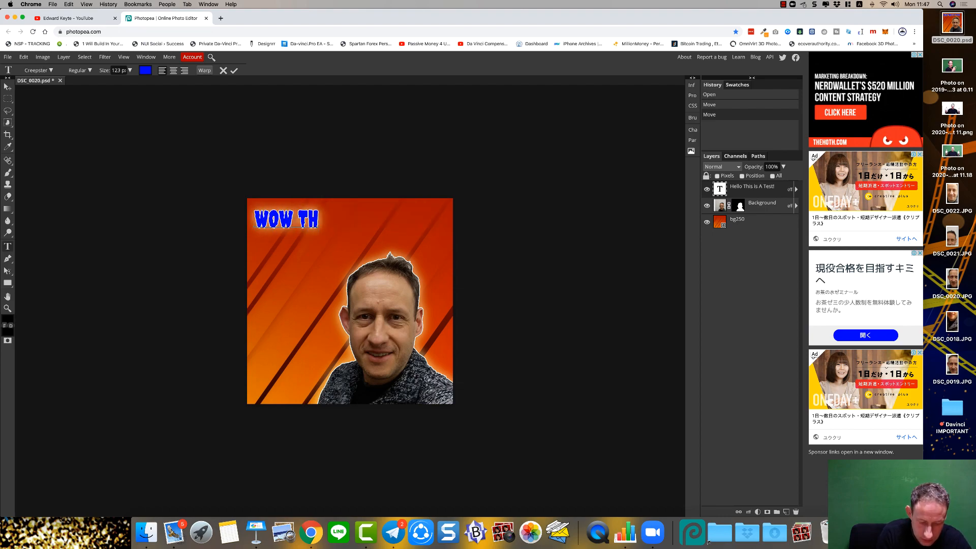
text(IS IS COOL!)
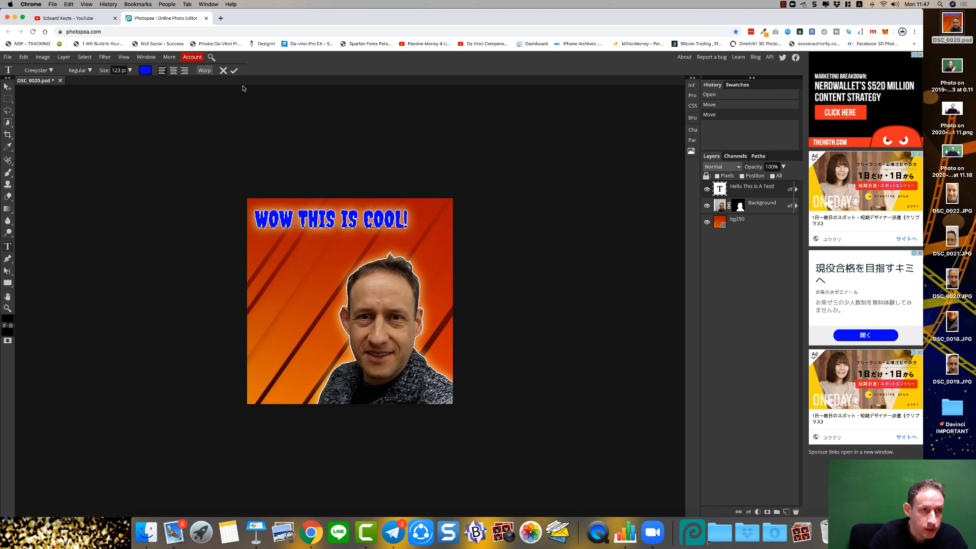
click(234, 71)
drag(307, 219, 326, 220)
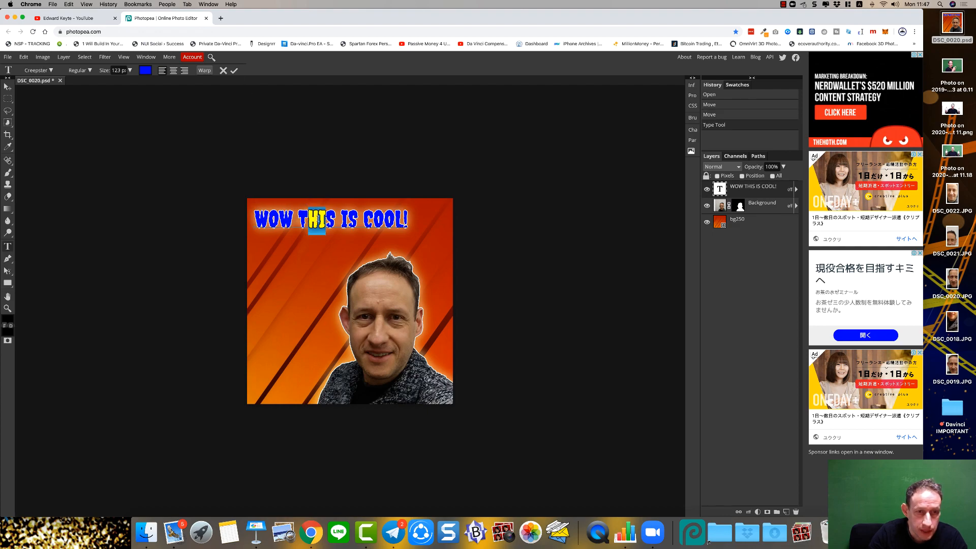
click(234, 71)
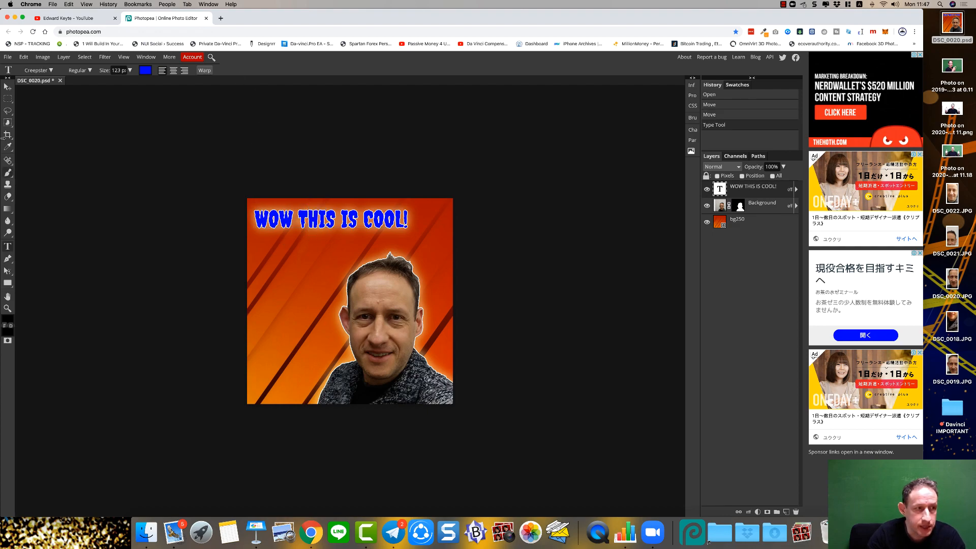
- Move the new text line to the right so it is centred across the top of the canvas
click(7, 86)
mouse_move(313, 220)
mouse_down()
mouse_move(336, 221)
mouse_move(327, 222)
mouse_up()
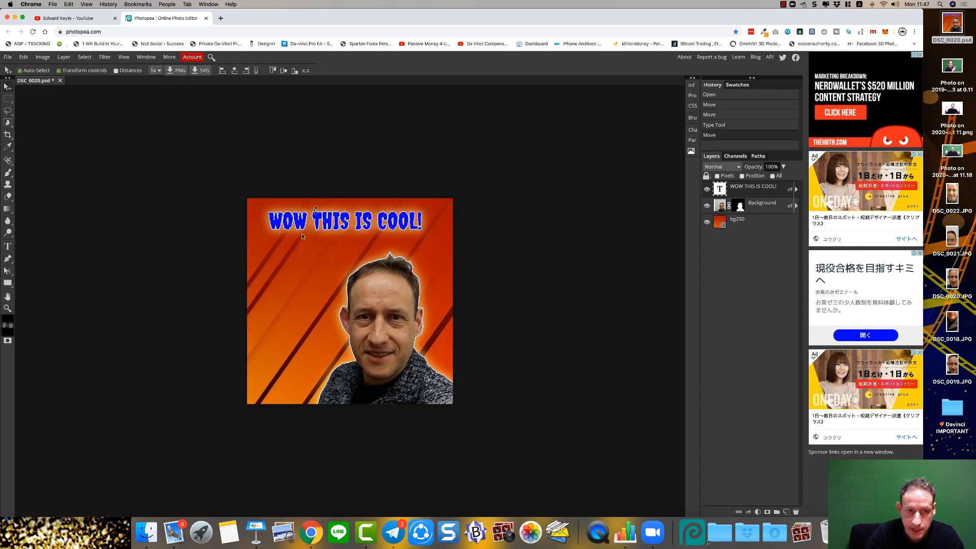
click(490, 243)
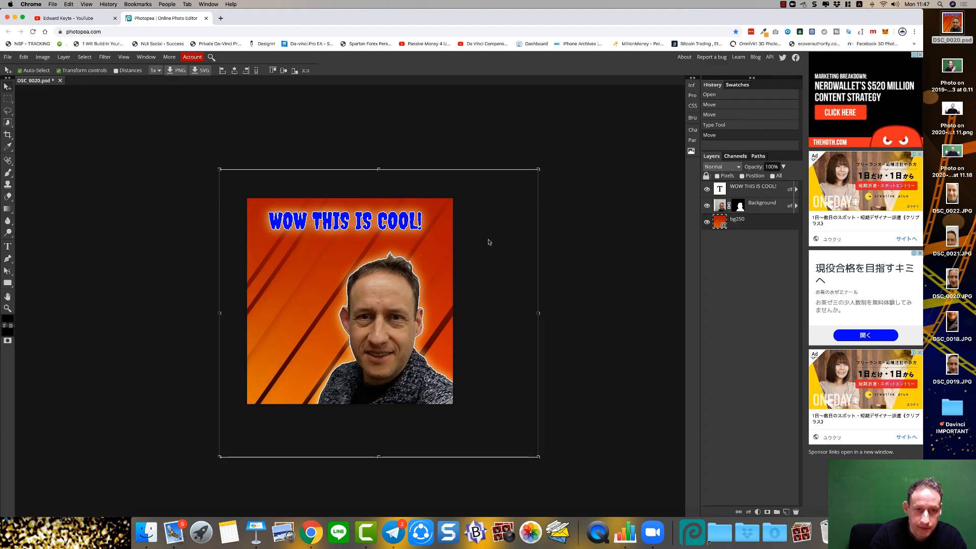
- Export the thumbnail as a JPG at 1080 × 1080 px with 70% quality and save it
click(7, 57)
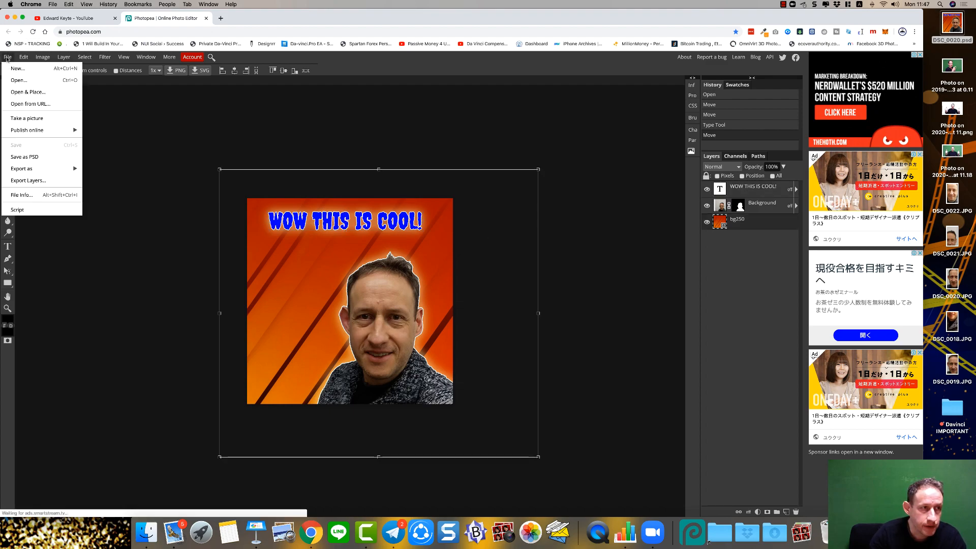
mouse_move(22, 171)
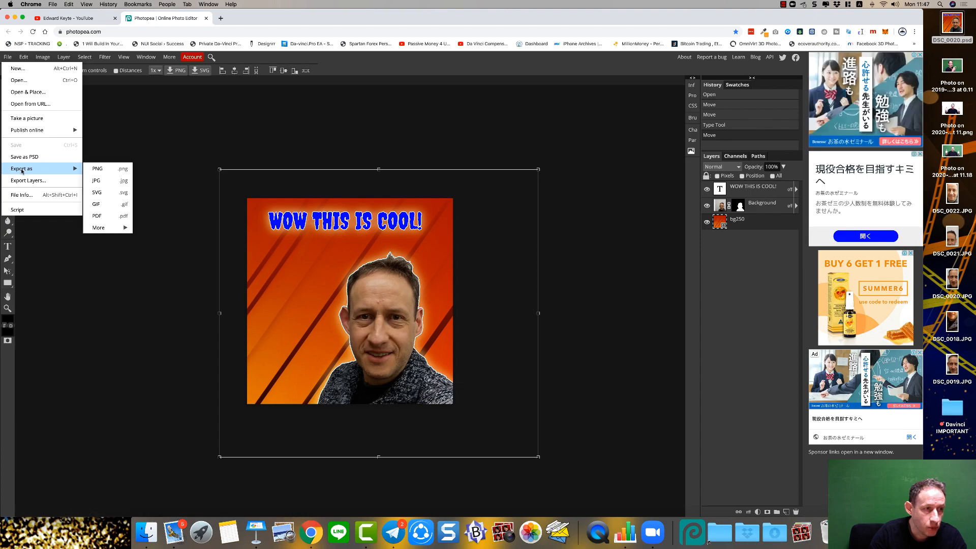
click(98, 180)
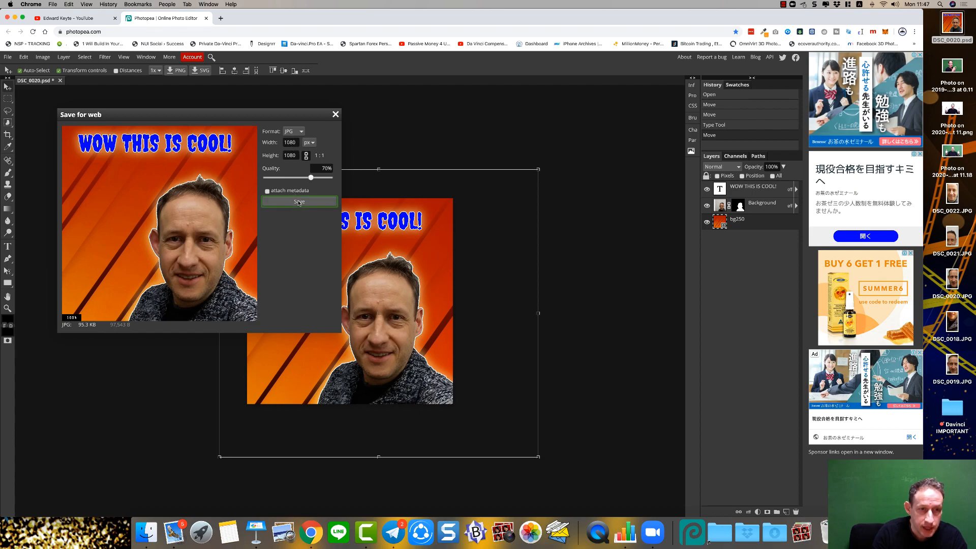
click(299, 202)
- Move the downloaded DSC_0020.jpg to the desktop, keeping both files, and close the Backgrounds folder window
drag(30, 507, 29, 534)
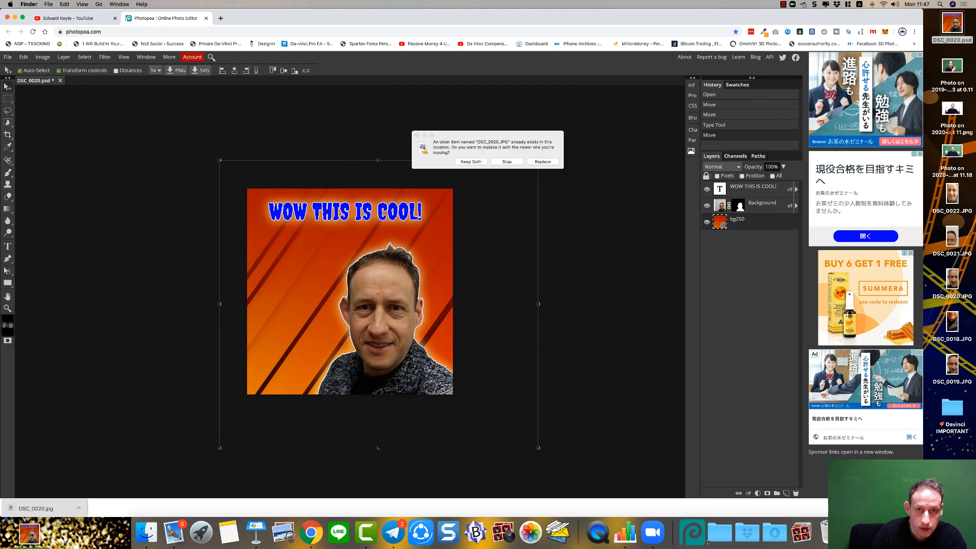
click(471, 161)
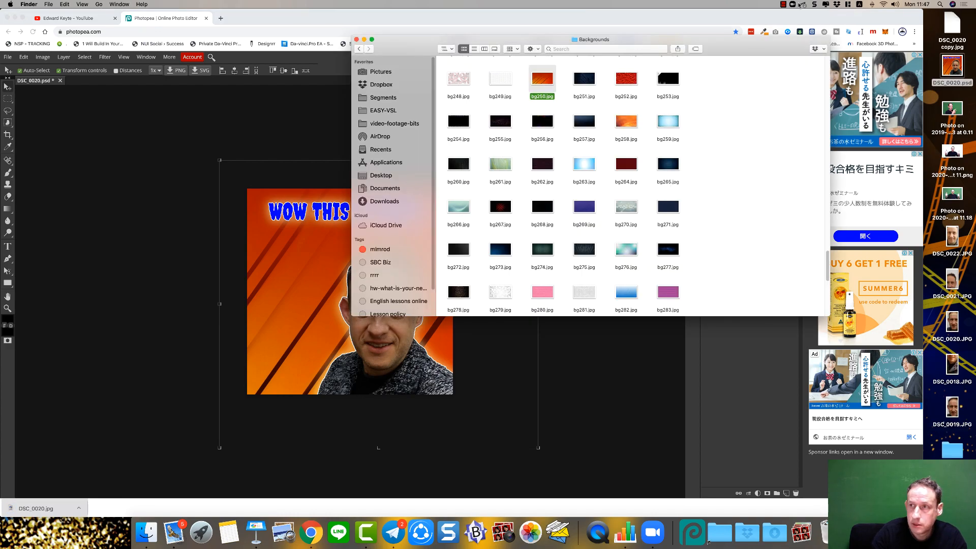
click(356, 39)
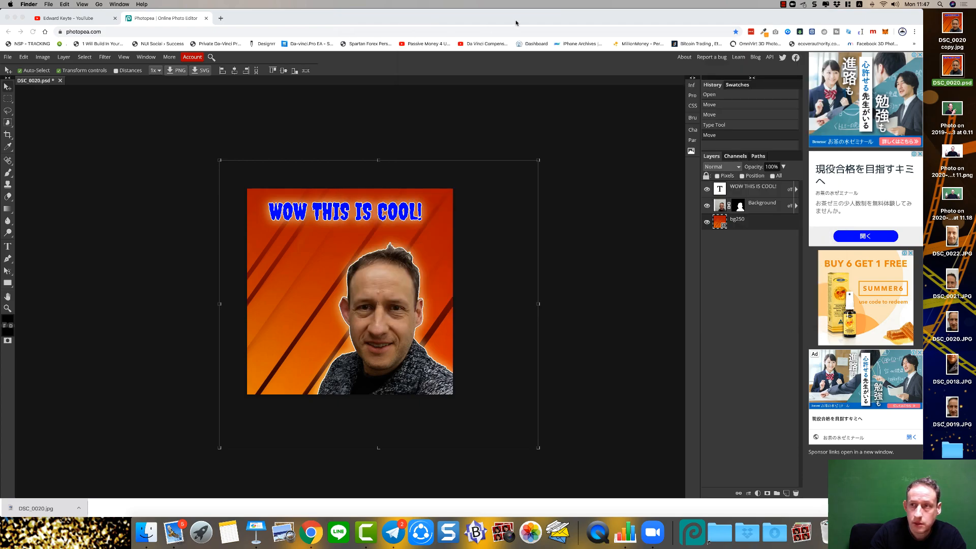
- View the exported DSC_0020 copy.jpg from the desktop in a new browser tab and close that tab
click(222, 18)
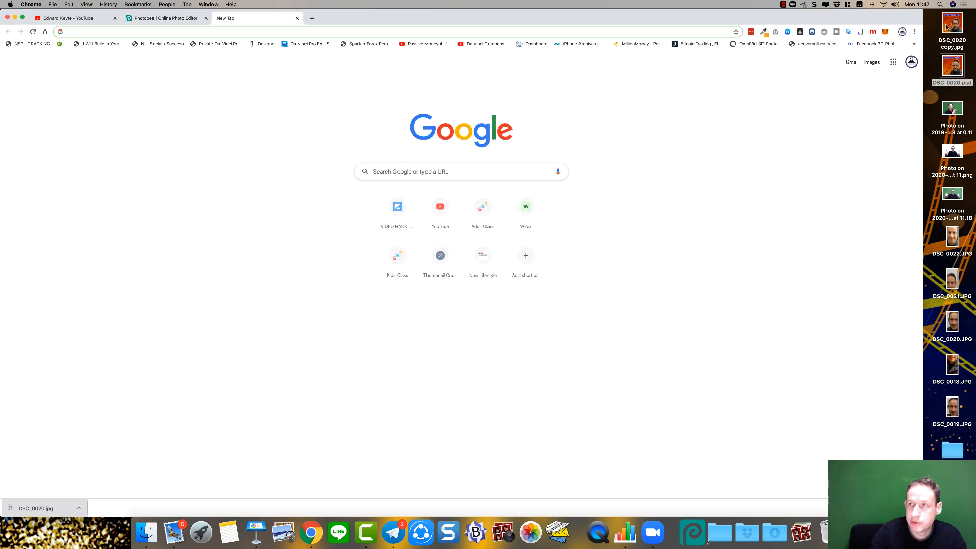
drag(952, 24, 754, 195)
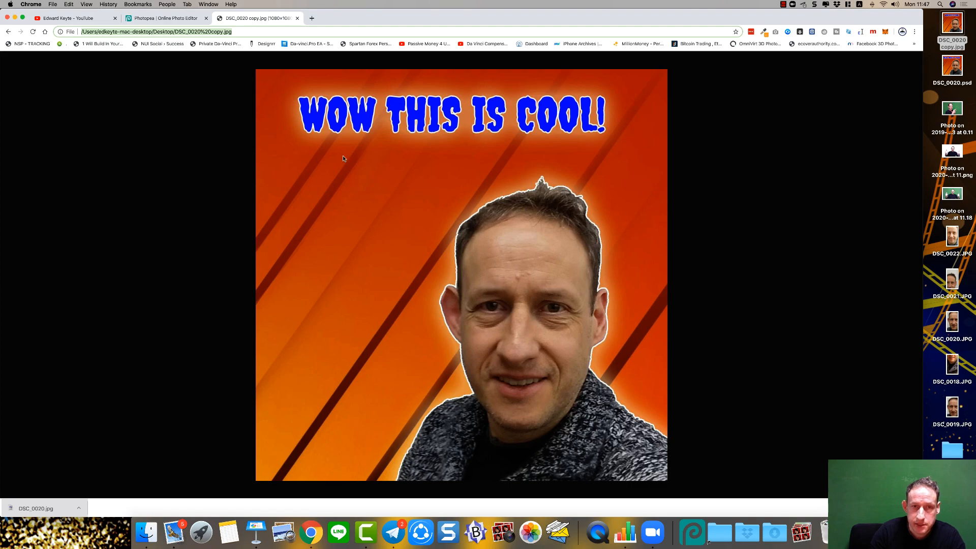
drag(331, 118, 447, 126)
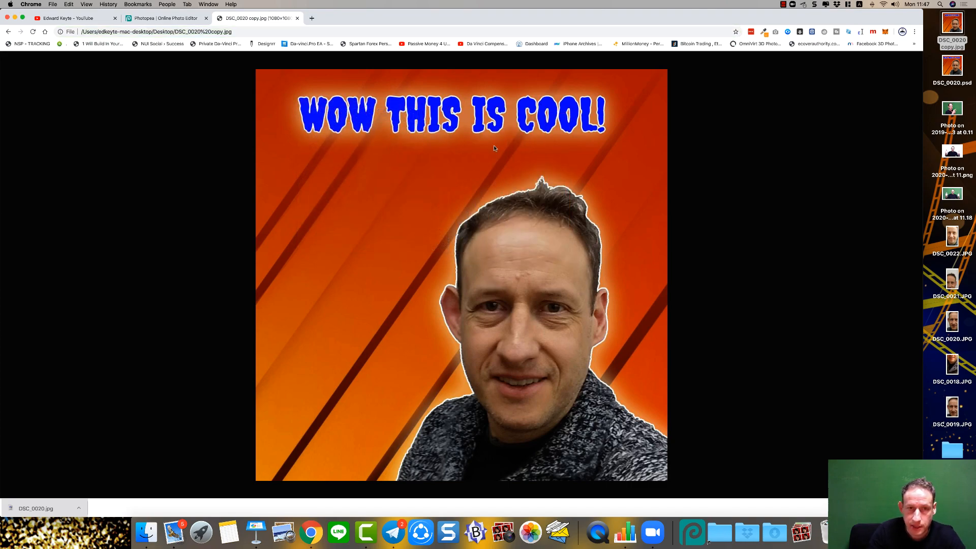
click(298, 18)
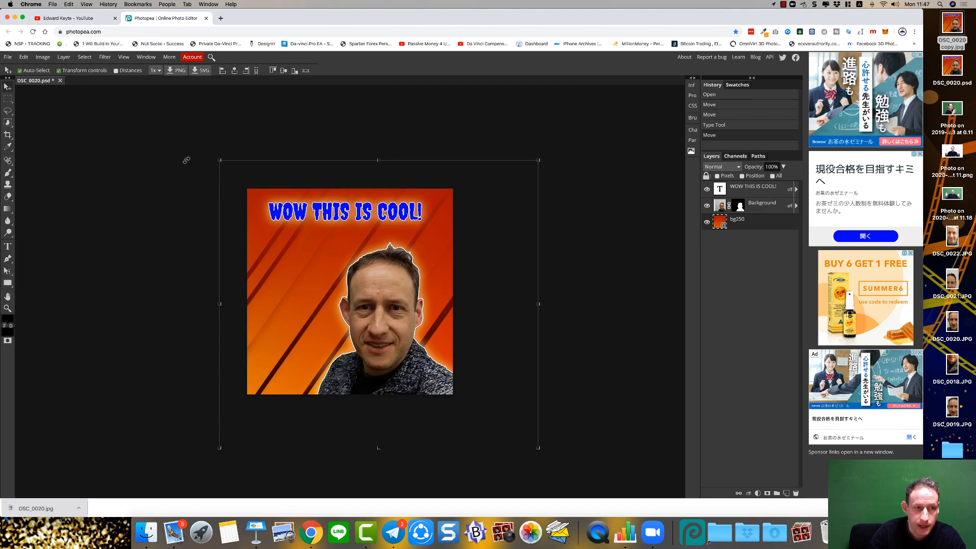
- Deselect the layer, switch to Keynote to view the thumbs-up slide, and minimise it to return to Photopea
click(138, 122)
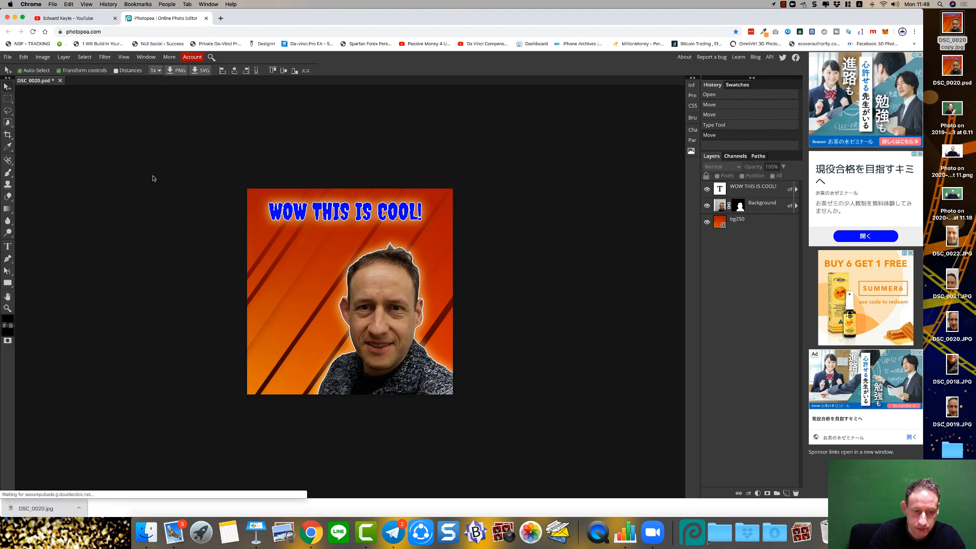
click(256, 531)
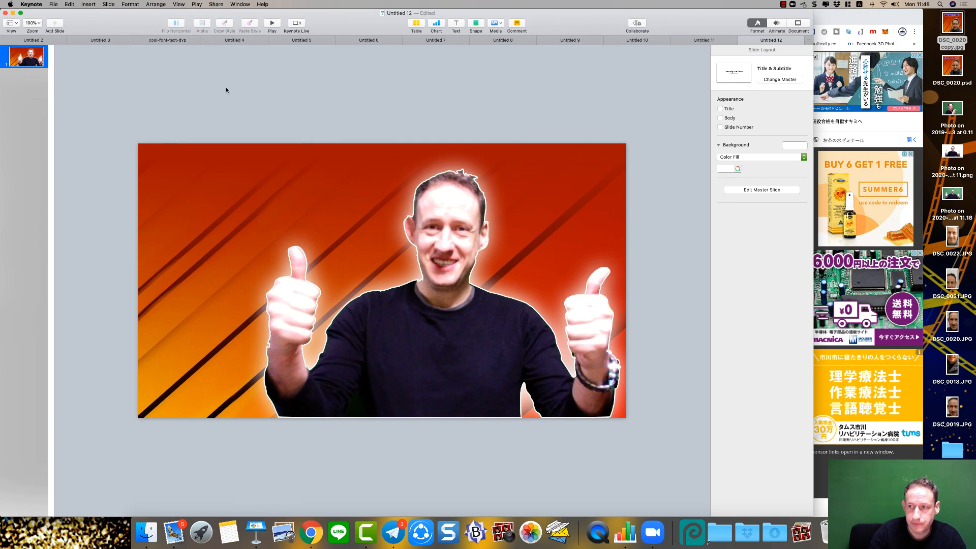
click(12, 13)
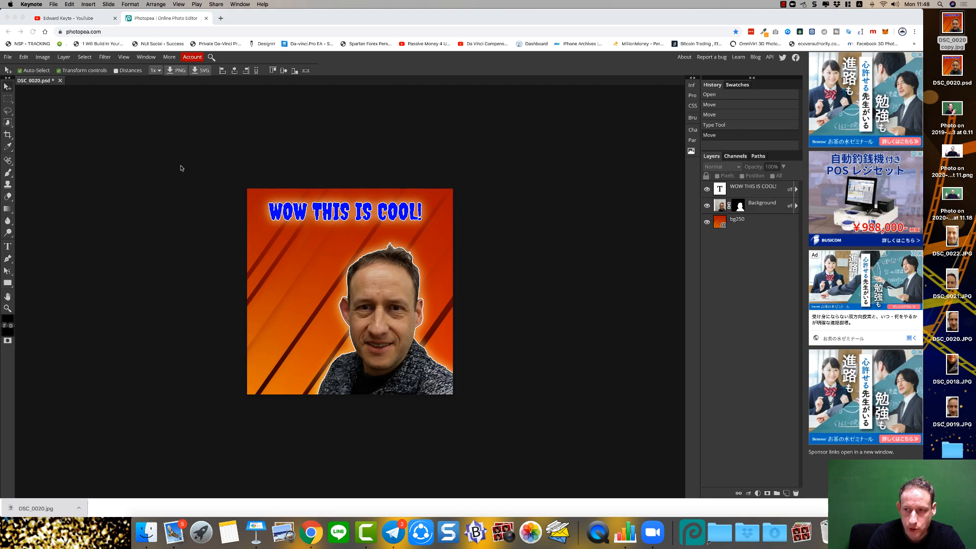
- Move the person cut-out slightly up and left, nudge the text line slightly right, and deselect the layers
click(373, 291)
mouse_move(371, 287)
mouse_down()
mouse_move(325, 272)
mouse_move(363, 277)
mouse_up()
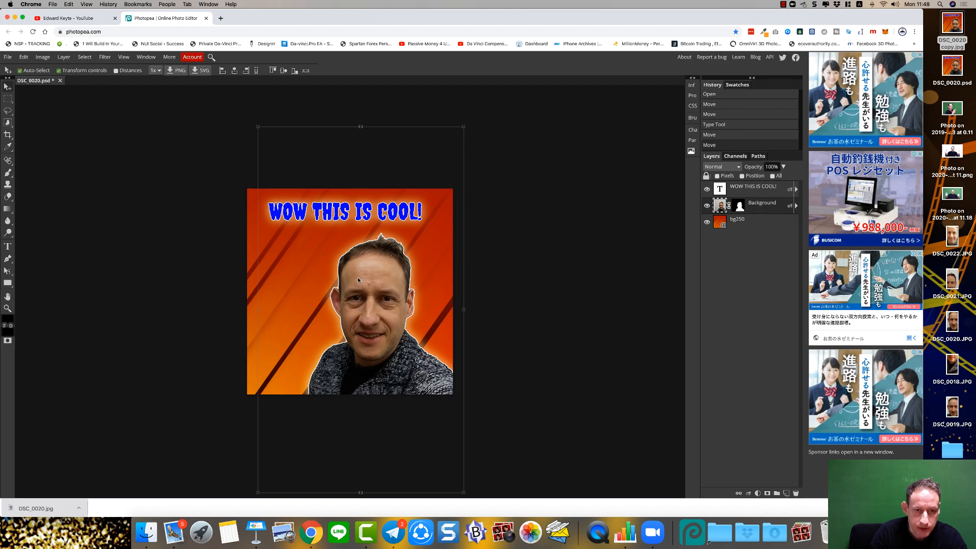
drag(372, 221, 377, 222)
click(550, 252)
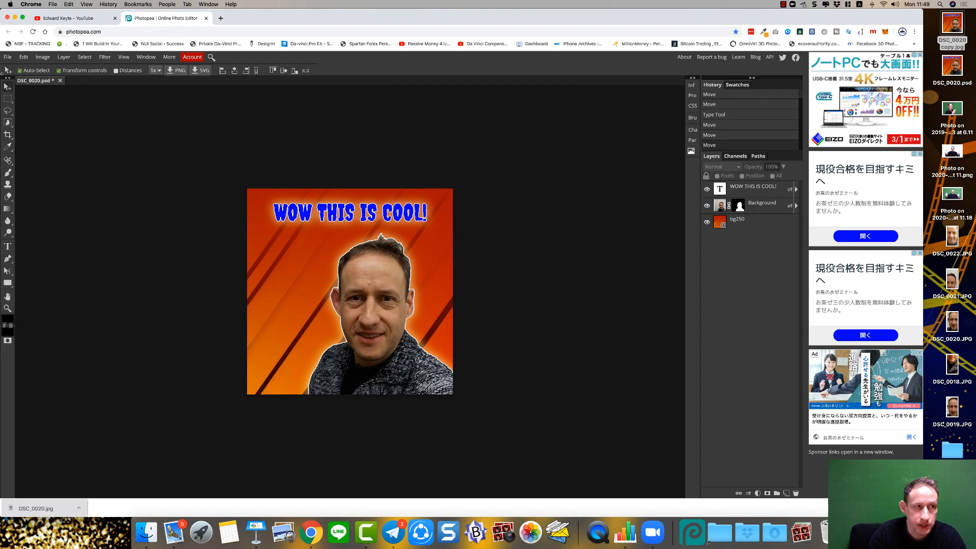
click(66, 32)
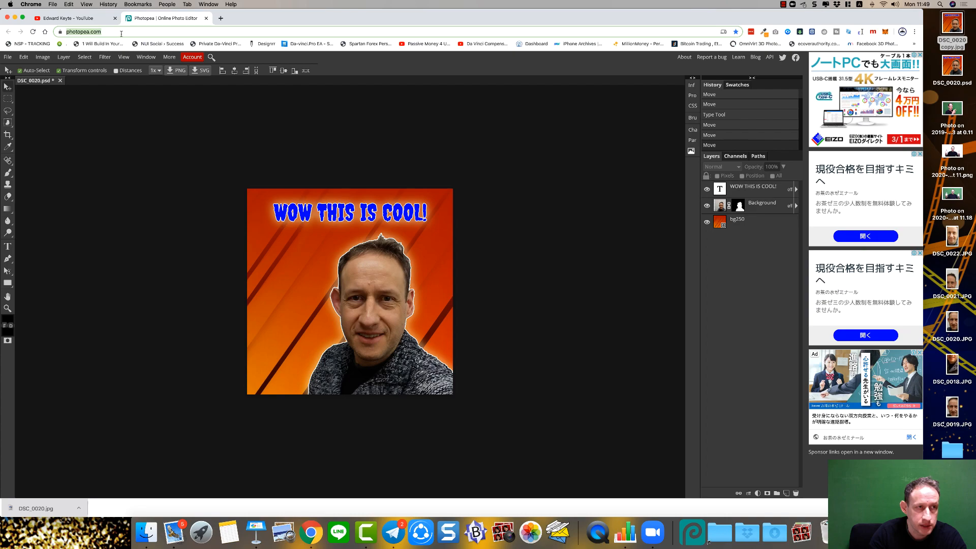
click(112, 196)
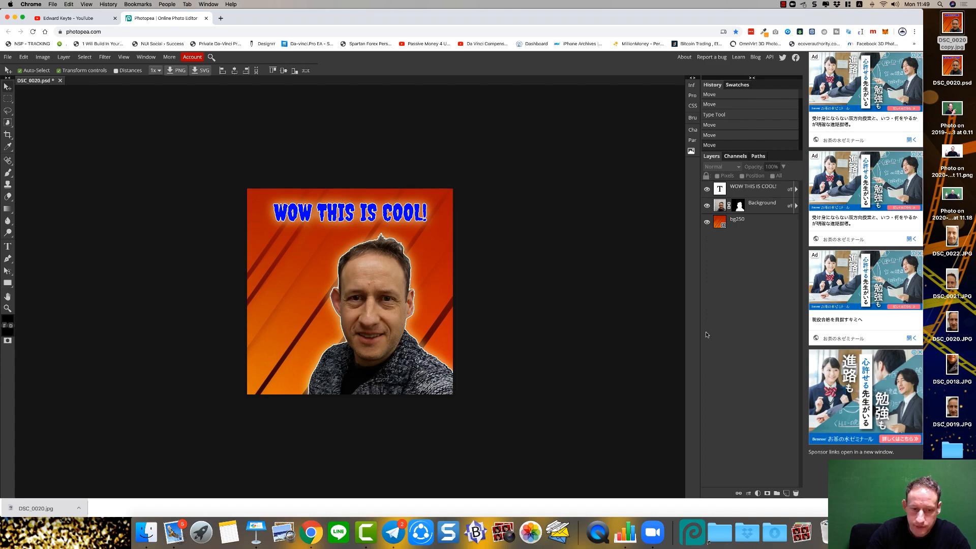
click(782, 6)
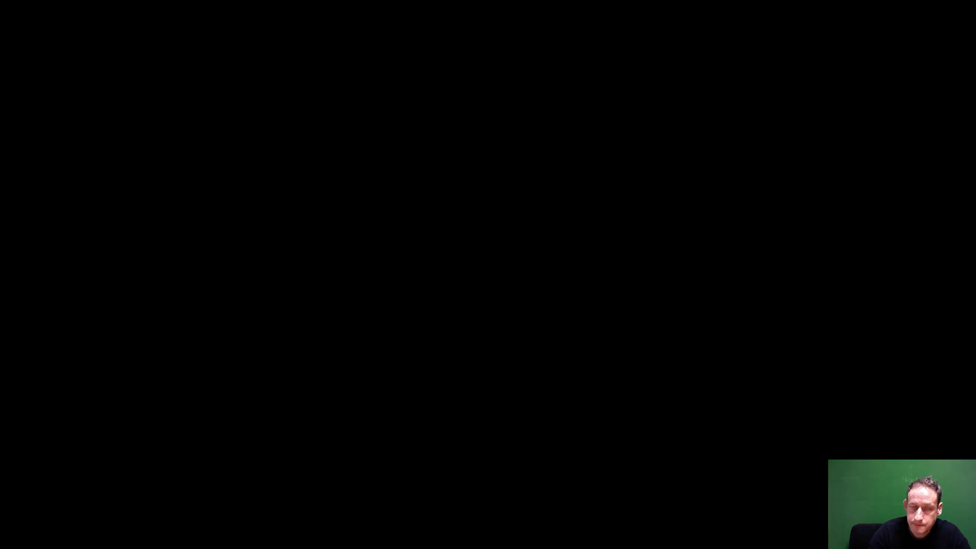